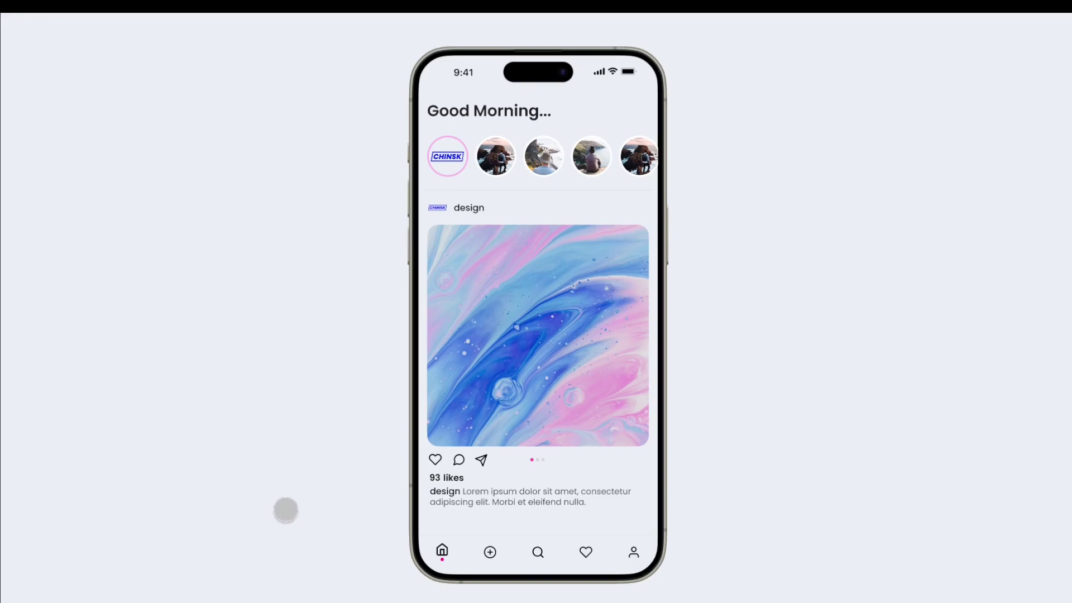
# - Toggle the post's like on and off in the prototype preview to replay the animation
pyautogui.click(435, 459)
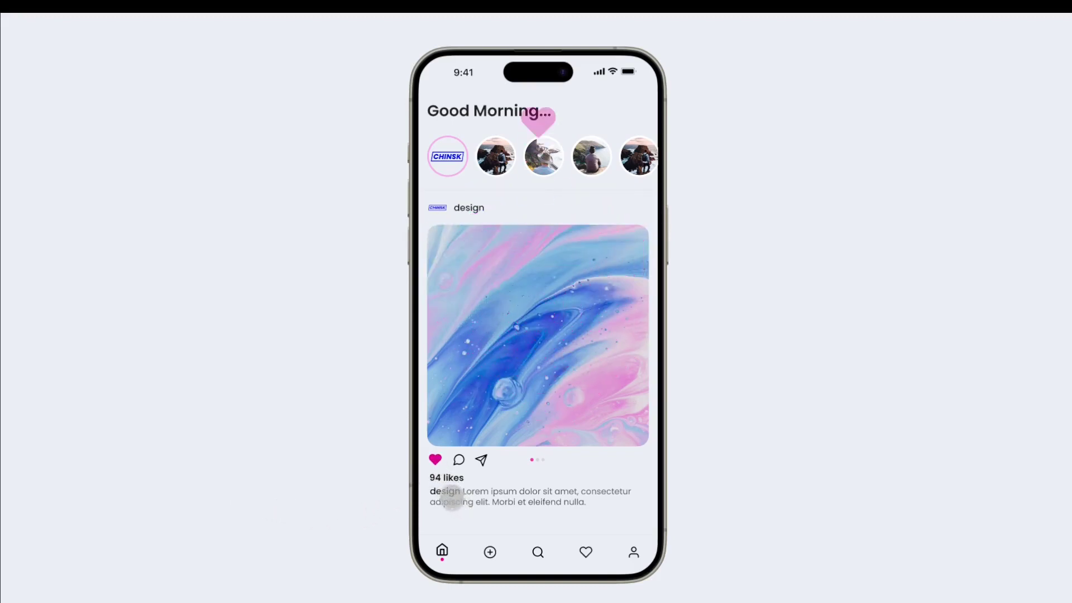
pyautogui.click(435, 460)
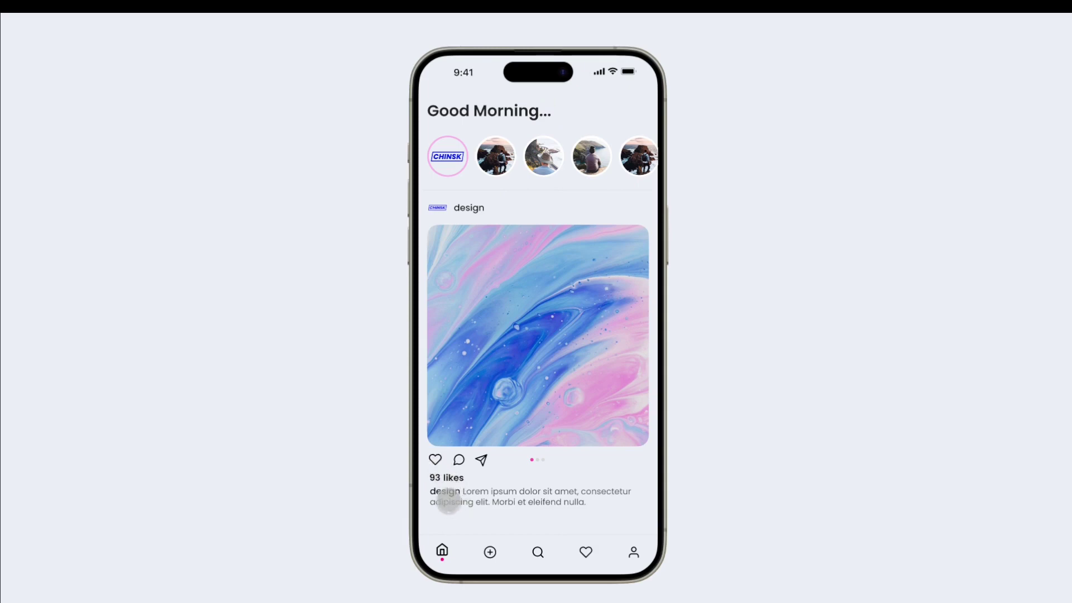
pyautogui.click(434, 459)
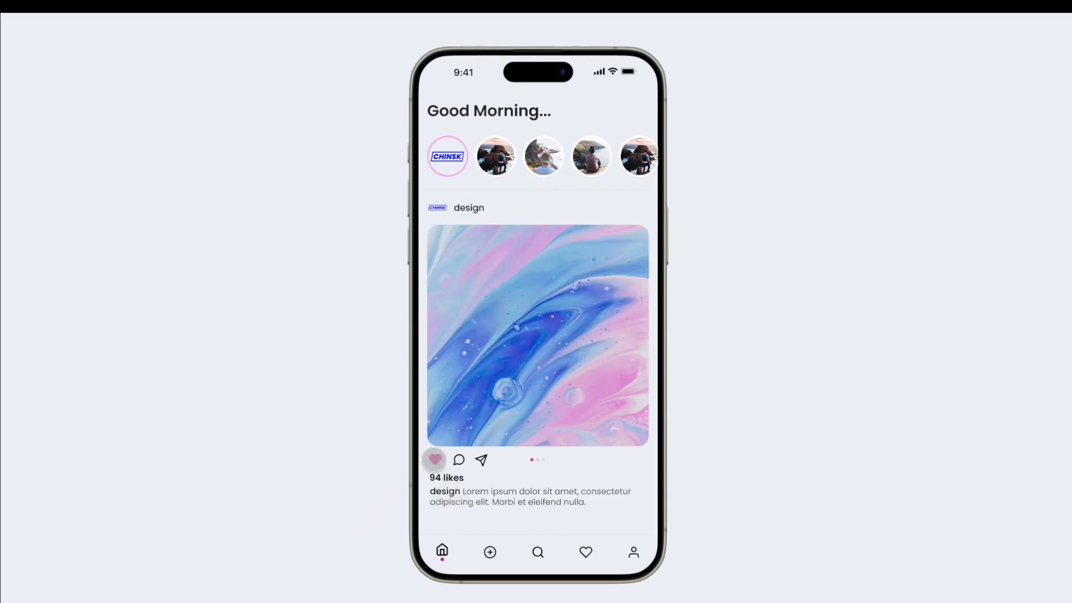
pyautogui.click(435, 459)
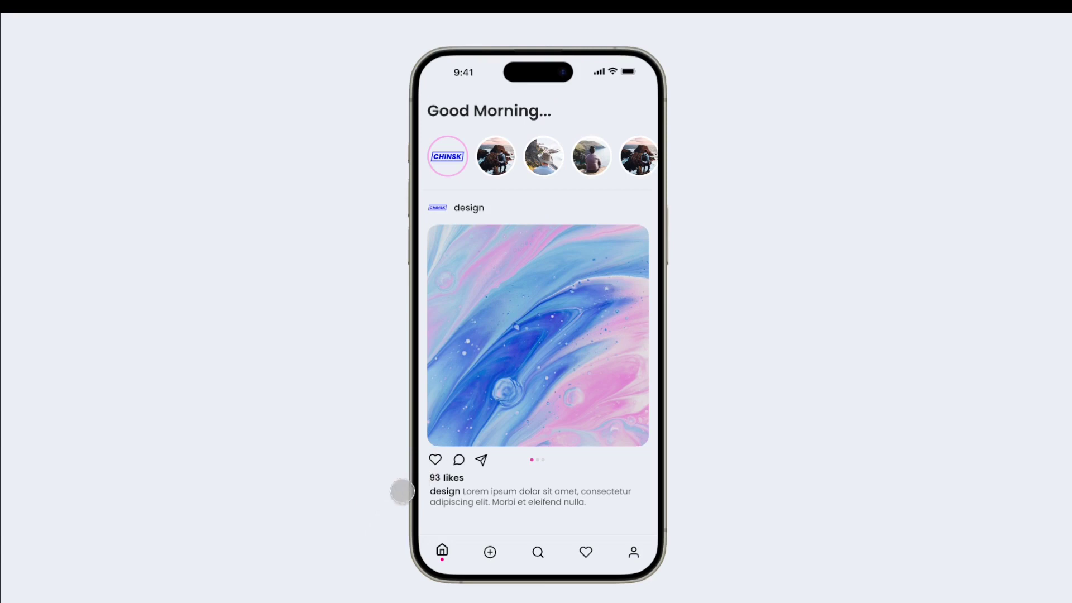
pyautogui.click(435, 459)
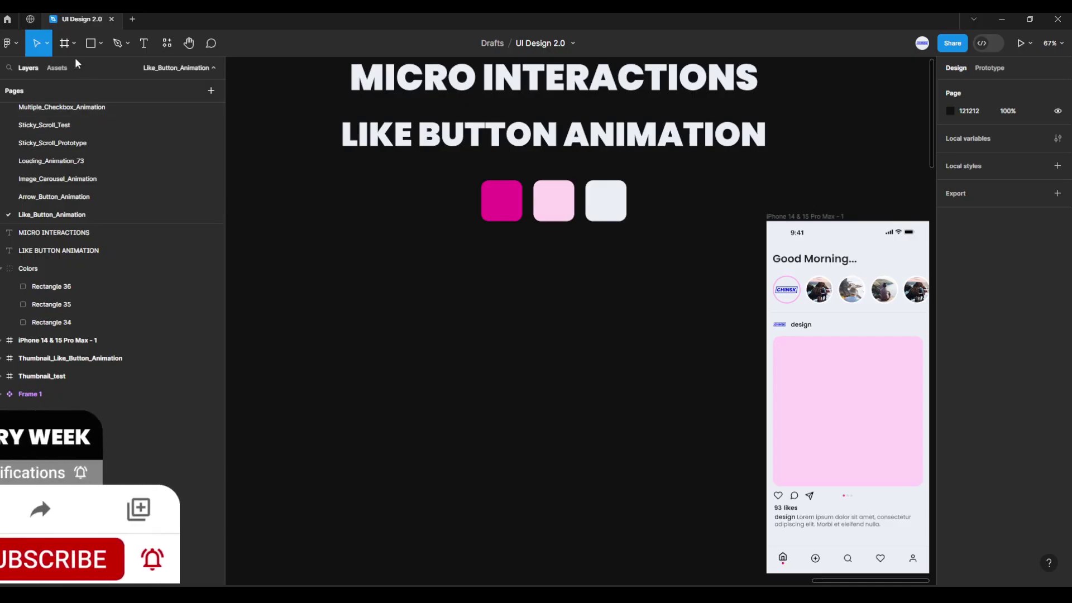
# - Draw a new frame on the canvas and size it to 430 × 932
pyautogui.click(69, 46)
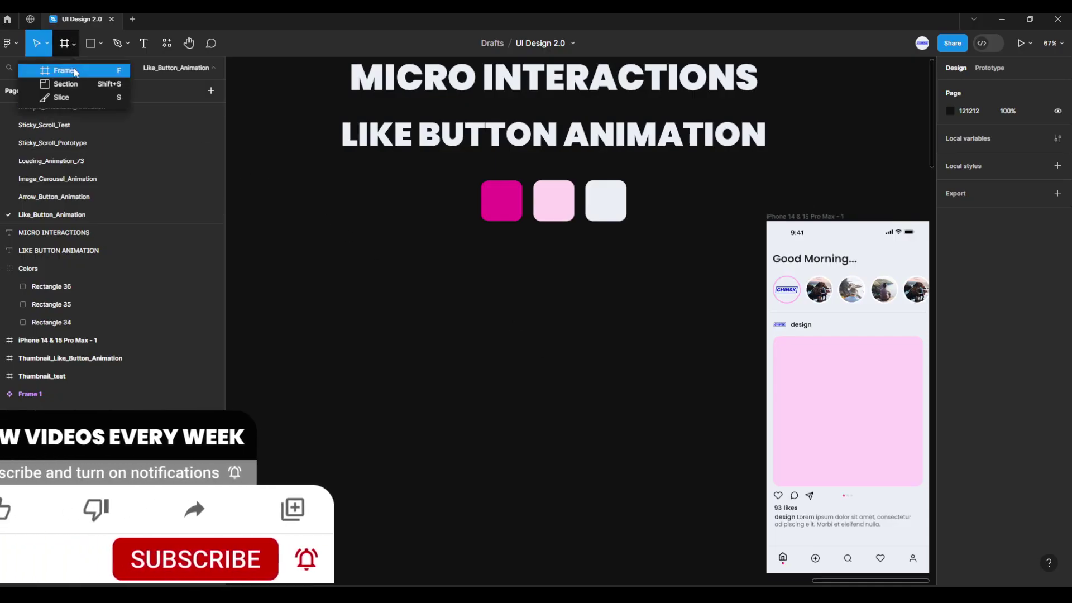
pyautogui.click(51, 69)
pyautogui.click(505, 339)
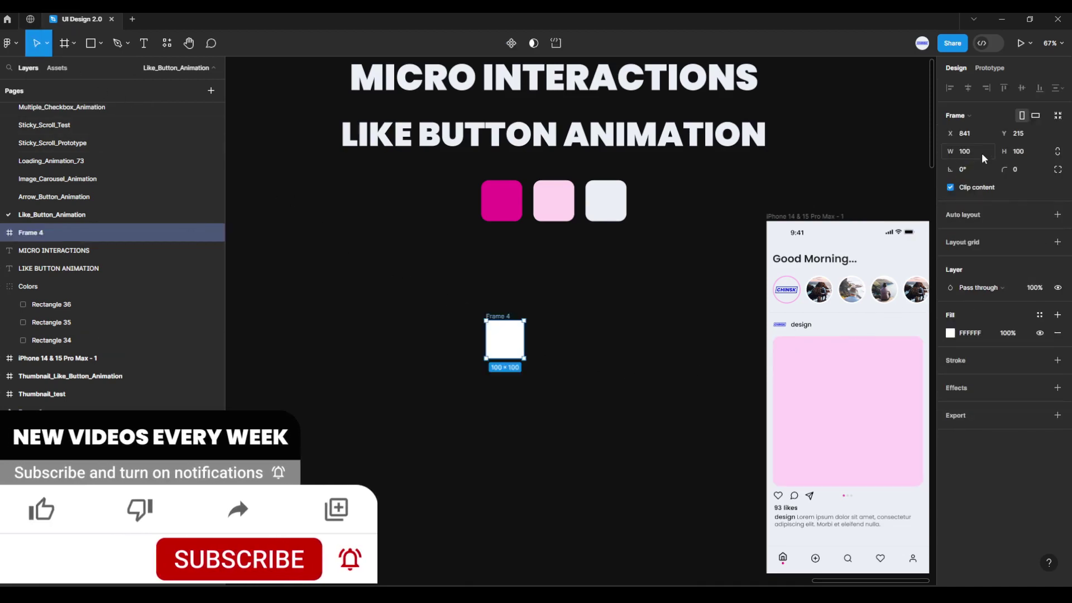
pyautogui.write('30')
pyautogui.press('Return')
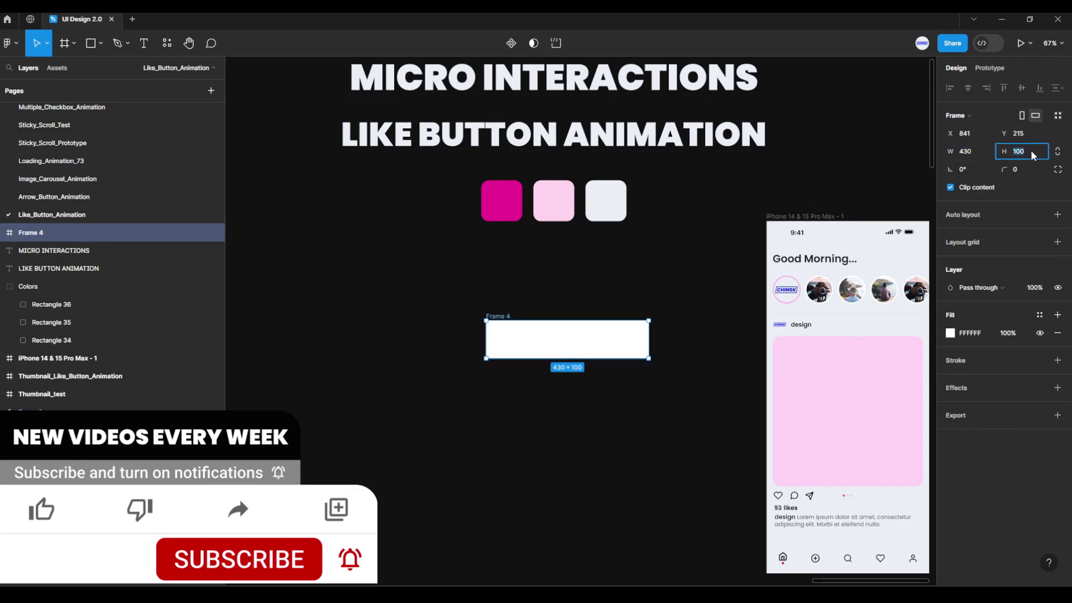
pyautogui.write('932')
pyautogui.press('Return')
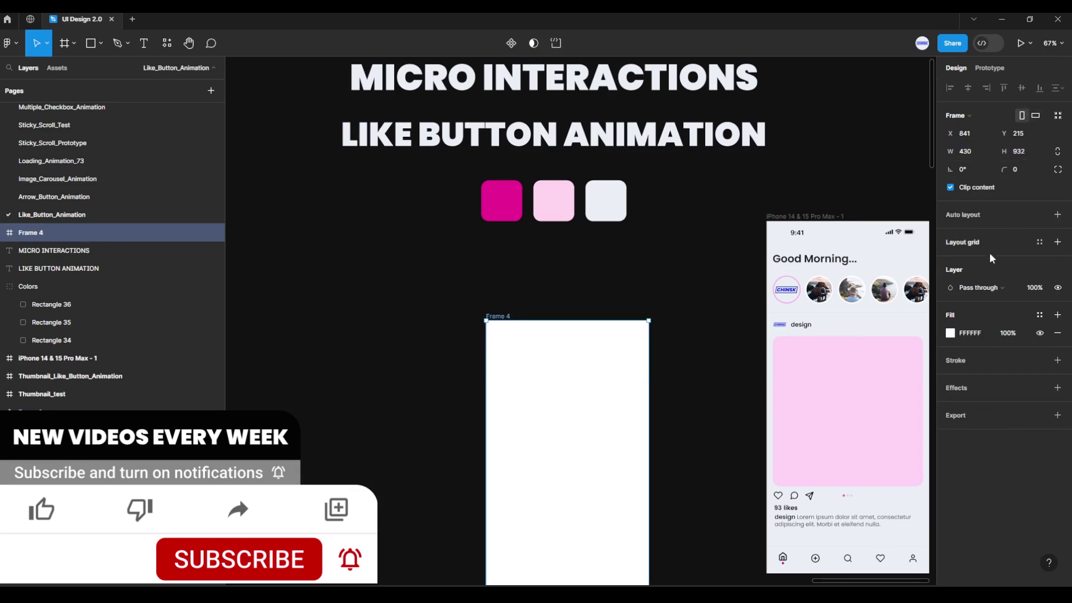
# - Fill the frame with the light grey EAEFF5 sampled from the swatch
pyautogui.click(950, 333)
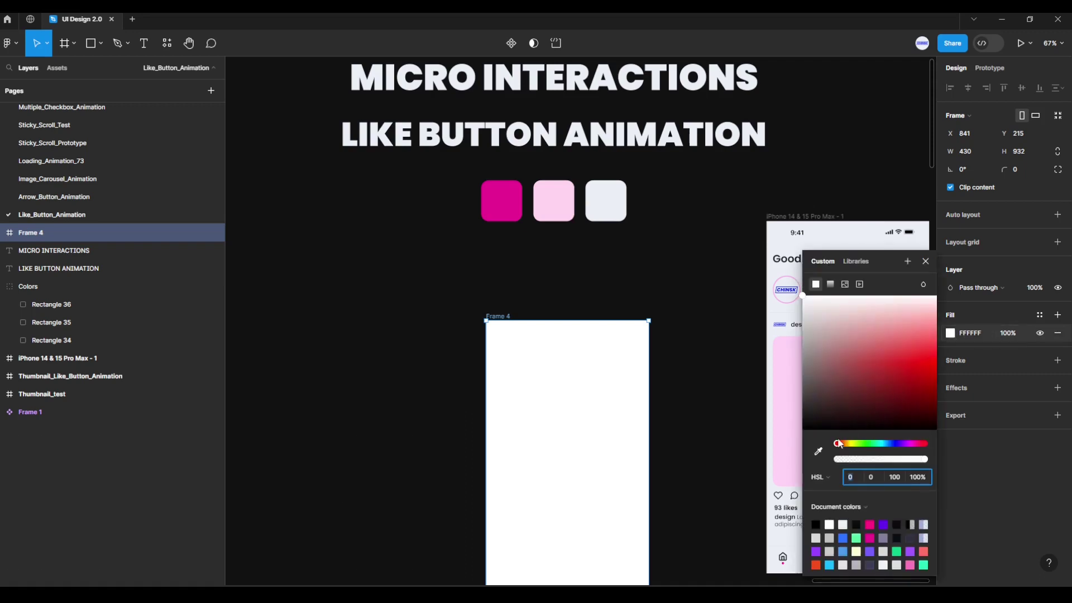
pyautogui.click(818, 452)
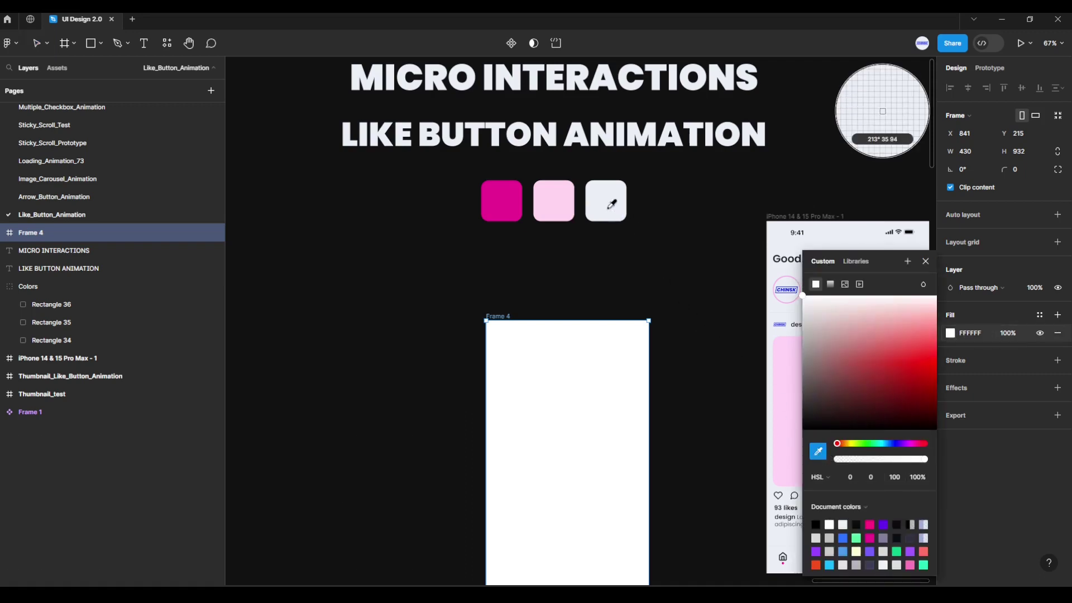
pyautogui.click(608, 208)
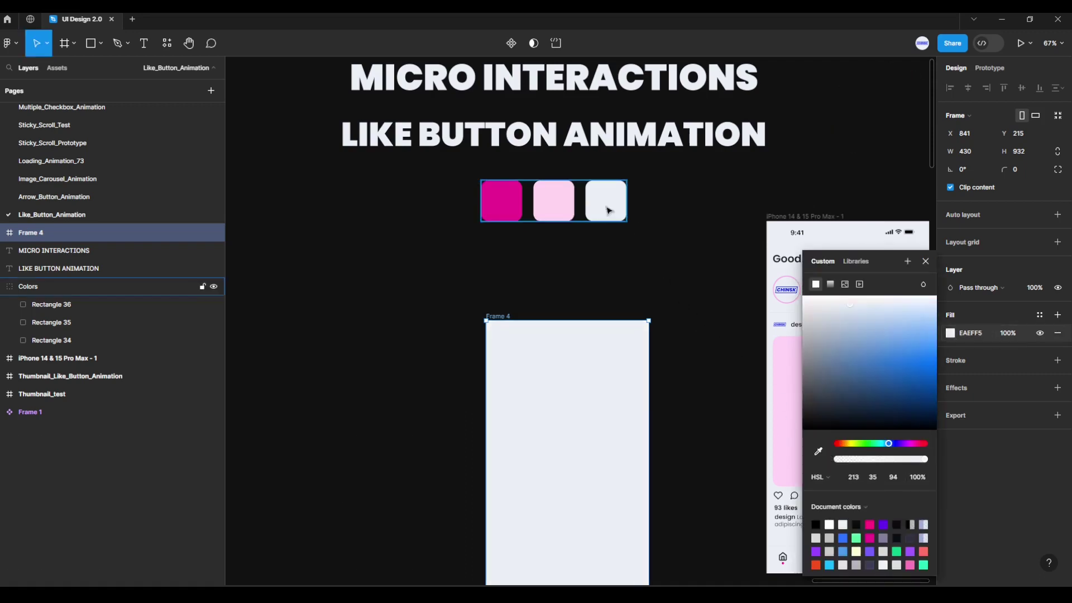
pyautogui.click(925, 261)
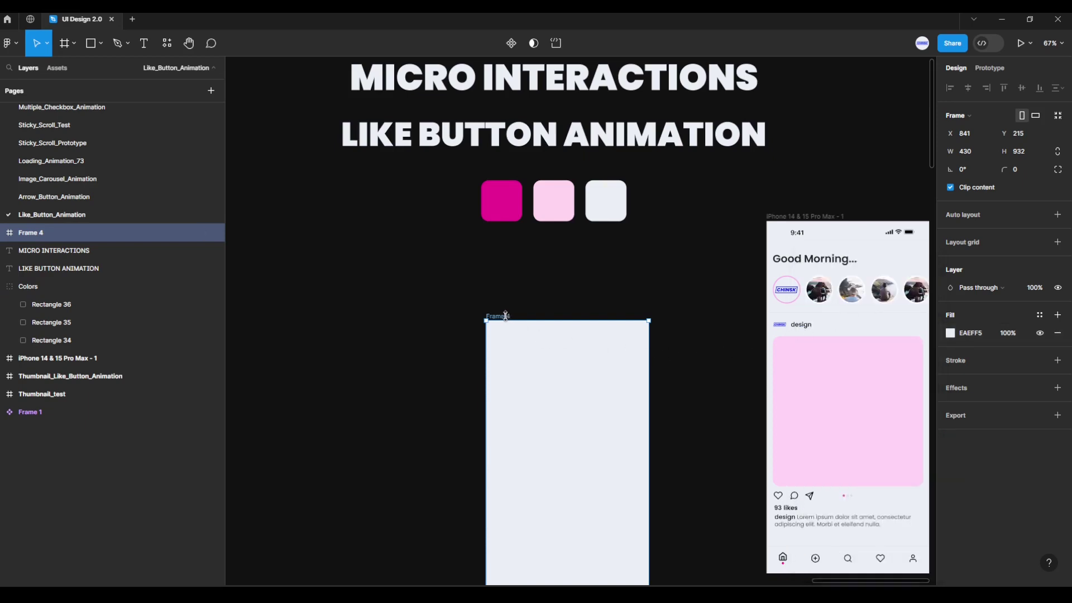
# - Raise Frame 4 higher on the canvas
pyautogui.moveTo(505, 318); pyautogui.dragTo(502, 265)
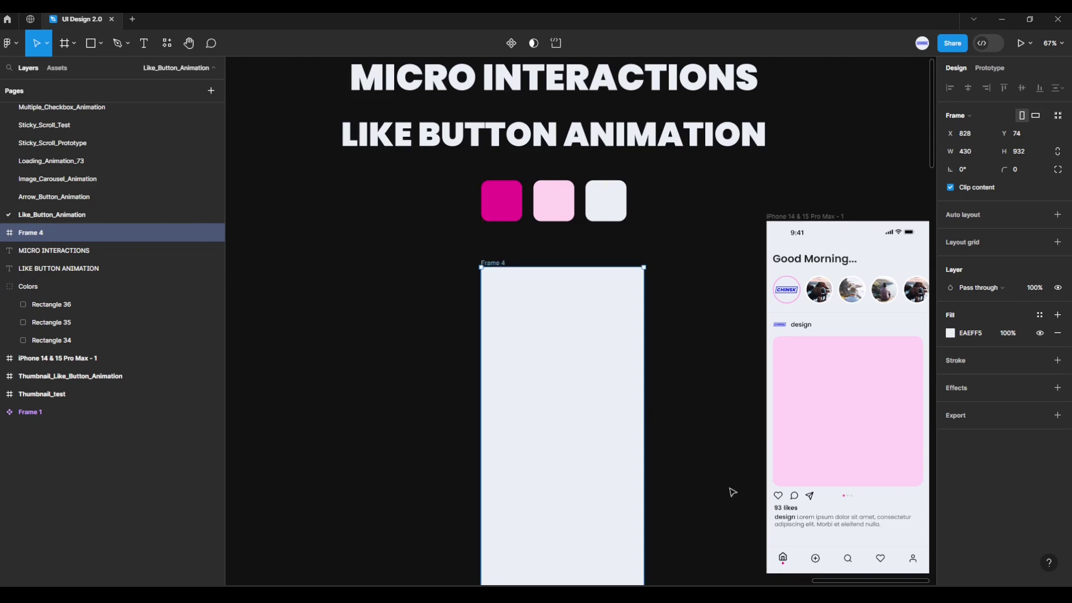
pyautogui.scroll(2, 736, 497)
pyautogui.scroll(2, 720, 480)
pyautogui.scroll(2, 670, 435)
pyautogui.scroll(1, 669, 413)
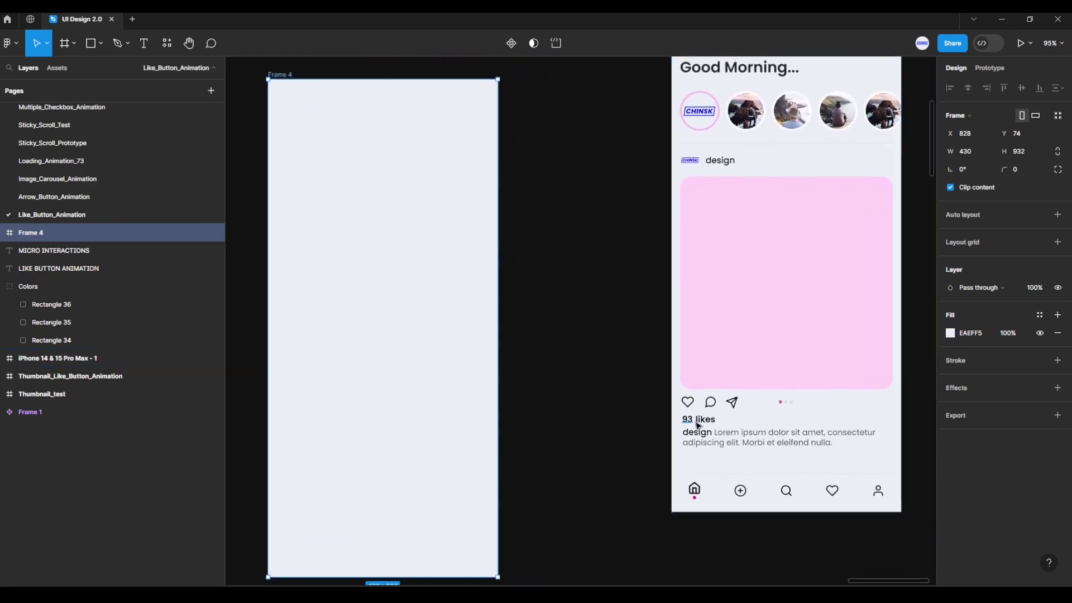
pyautogui.scroll(3, 697, 426)
pyautogui.scroll(1, 670, 413)
pyautogui.scroll(2, 625, 379)
pyautogui.scroll(1, 599, 357)
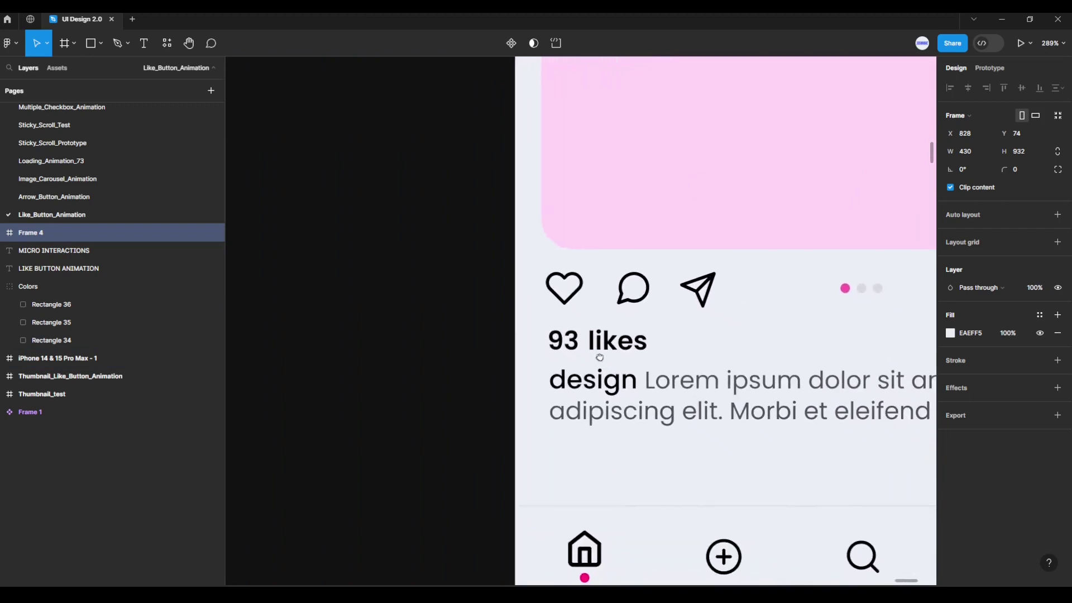
# - Copy the mockup's Heart and Text group showing 93
pyautogui.click(564, 331)
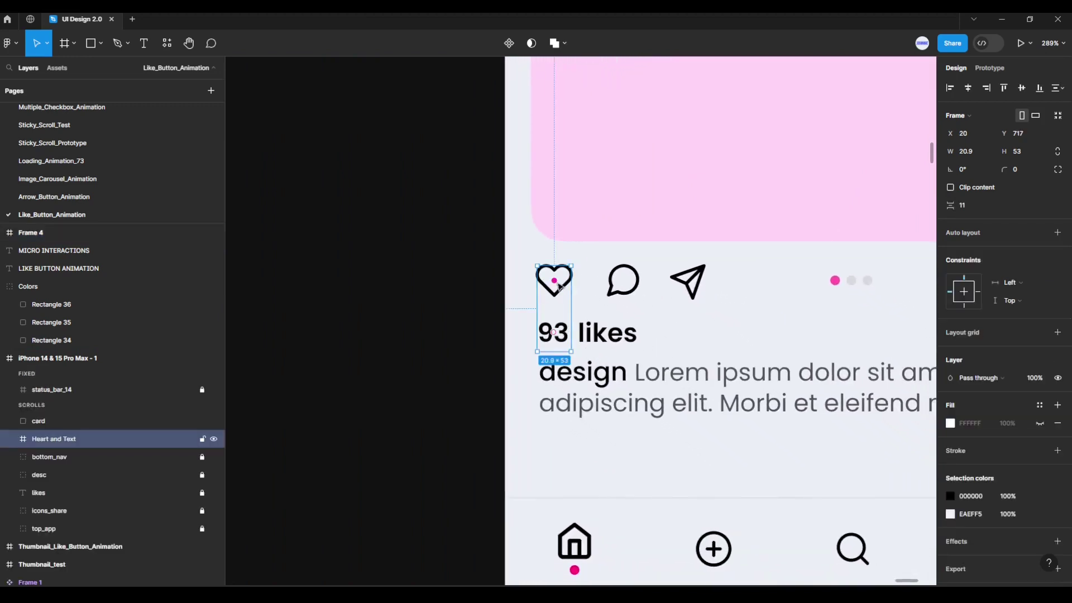
pyautogui.rightClick(563, 335)
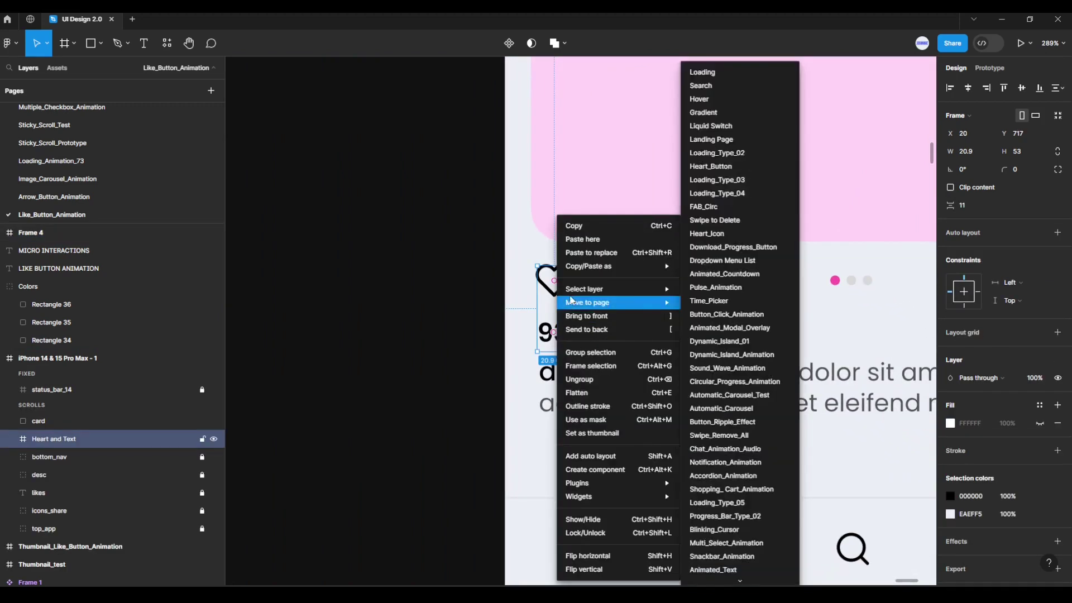
pyautogui.click(574, 226)
pyautogui.click(447, 351)
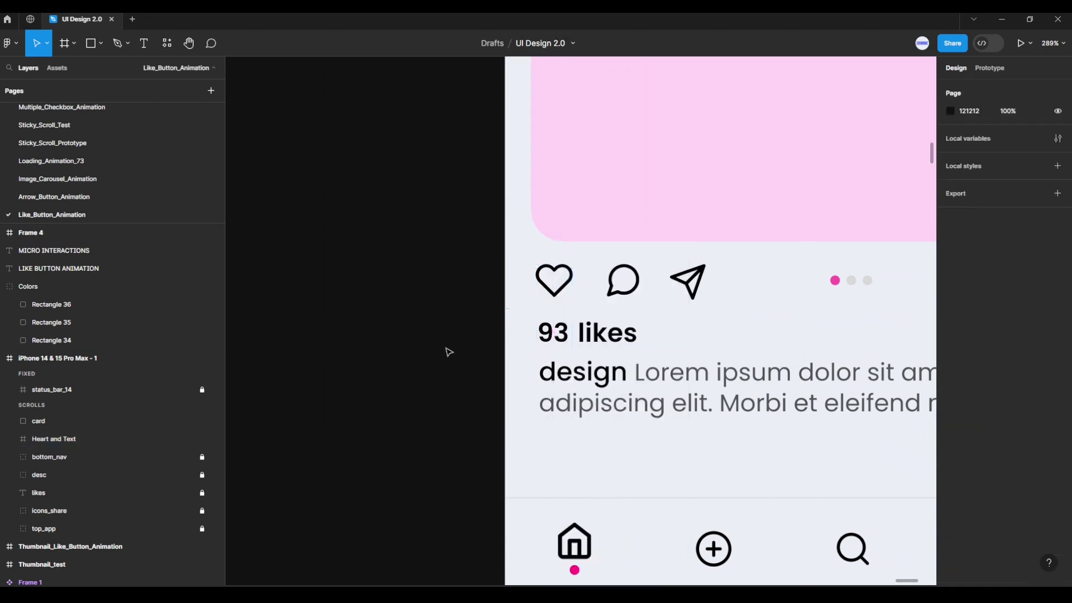
# - Paste the Heart and Text group into Frame 4
pyautogui.scroll(-5, 446, 351)
pyautogui.scroll(-3, 450, 351)
pyautogui.moveTo(488, 363)
pyautogui.mouseDown()
pyautogui.moveTo(734, 320)
pyautogui.moveTo(770, 375)
pyautogui.moveTo(756, 359)
pyautogui.mouseUp()
pyautogui.scroll(-2, 720, 324)
pyautogui.scroll(-2, 746, 360)
pyautogui.click(604, 212)
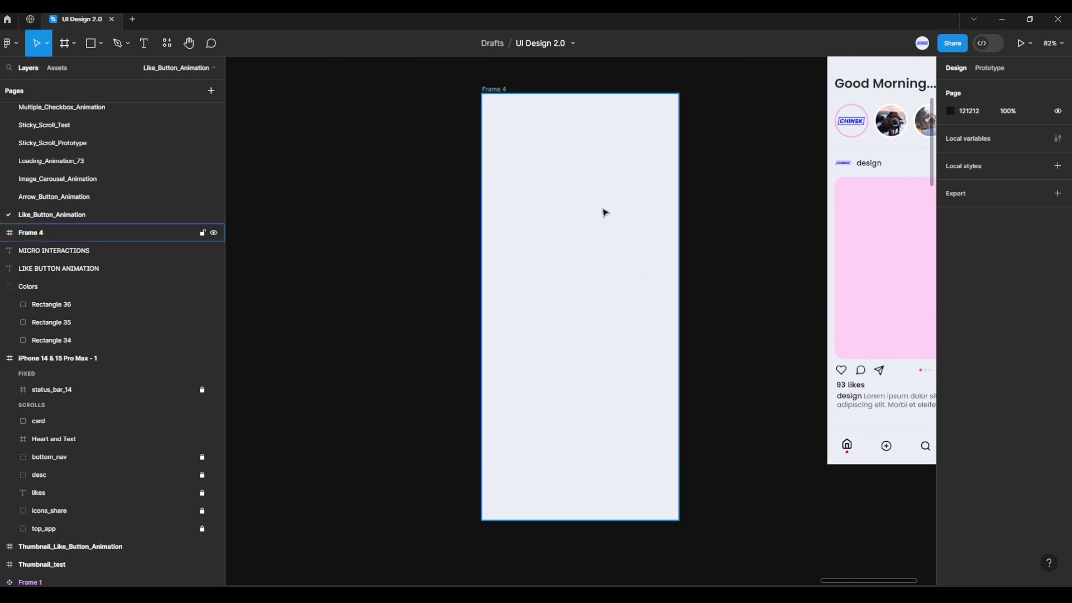
pyautogui.click(505, 95)
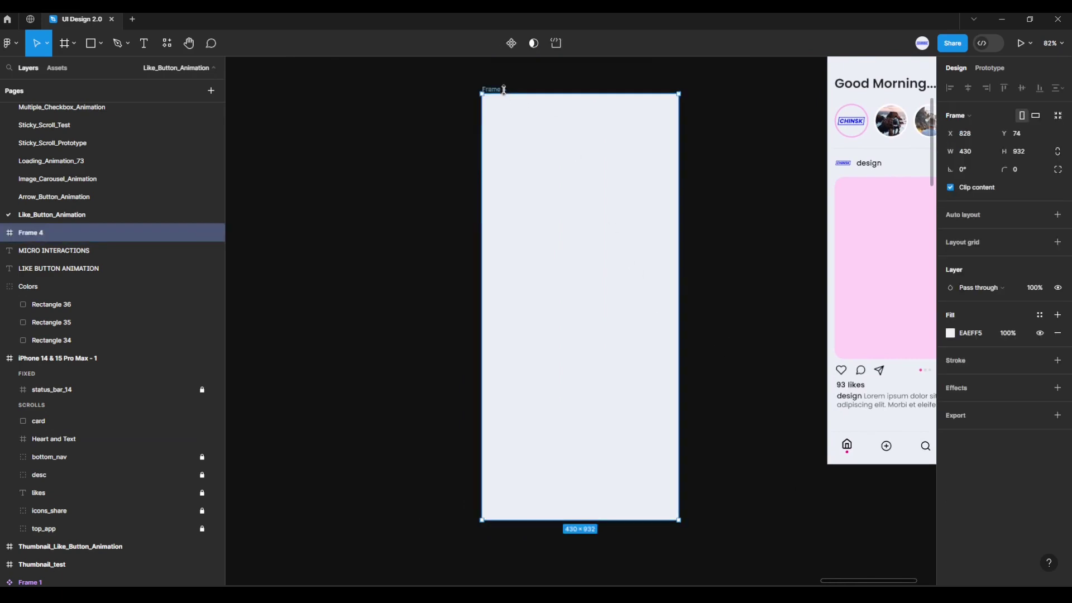
pyautogui.hotkey('ctrl', 'v')
pyautogui.click(440, 192)
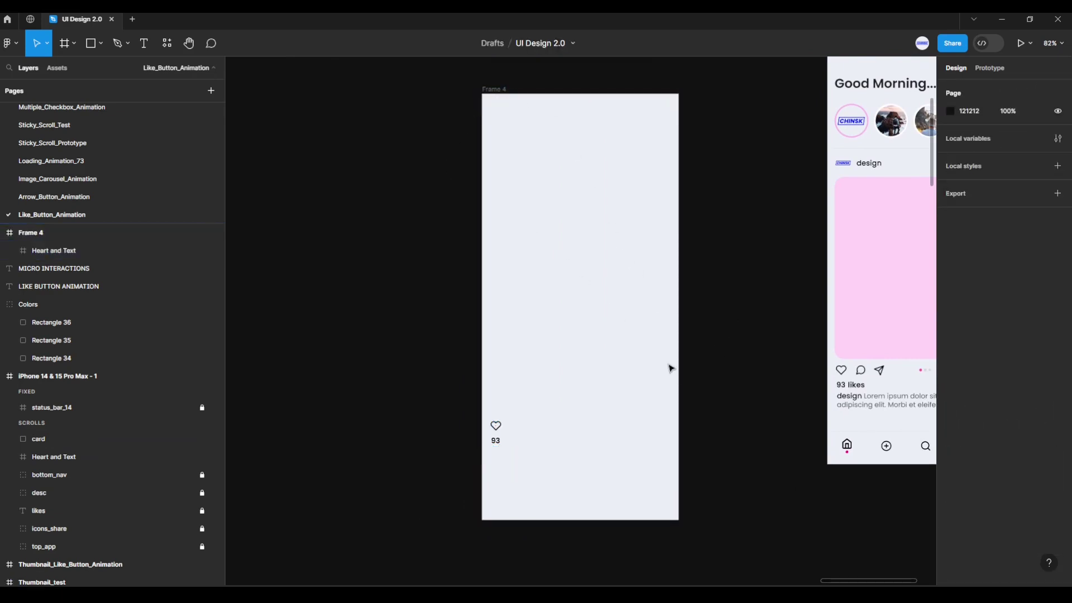
pyautogui.moveTo(709, 397)
pyautogui.mouseDown()
pyautogui.moveTo(680, 390)
pyautogui.moveTo(690, 406)
pyautogui.mouseUp()
pyautogui.scroll(1, 681, 395)
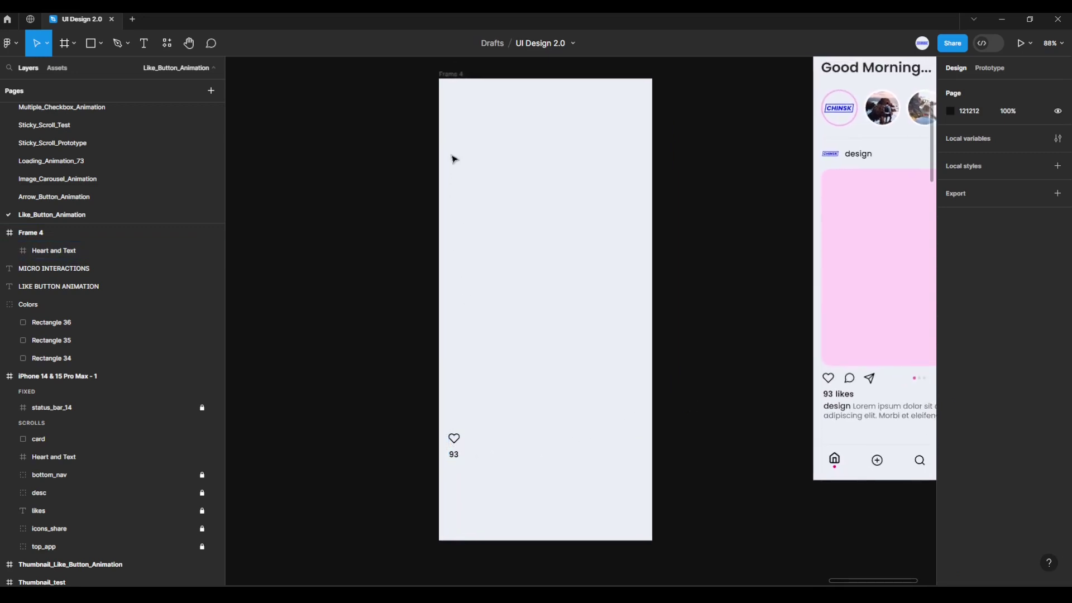
# - Turn Frame 4 into a component with a variant property
pyautogui.click(448, 78)
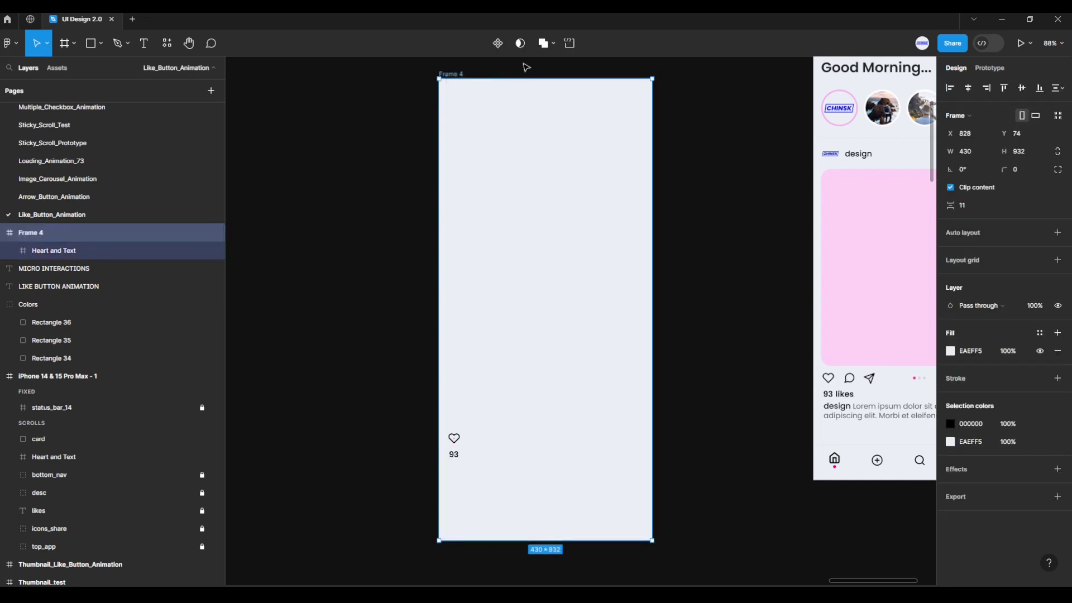
pyautogui.click(499, 45)
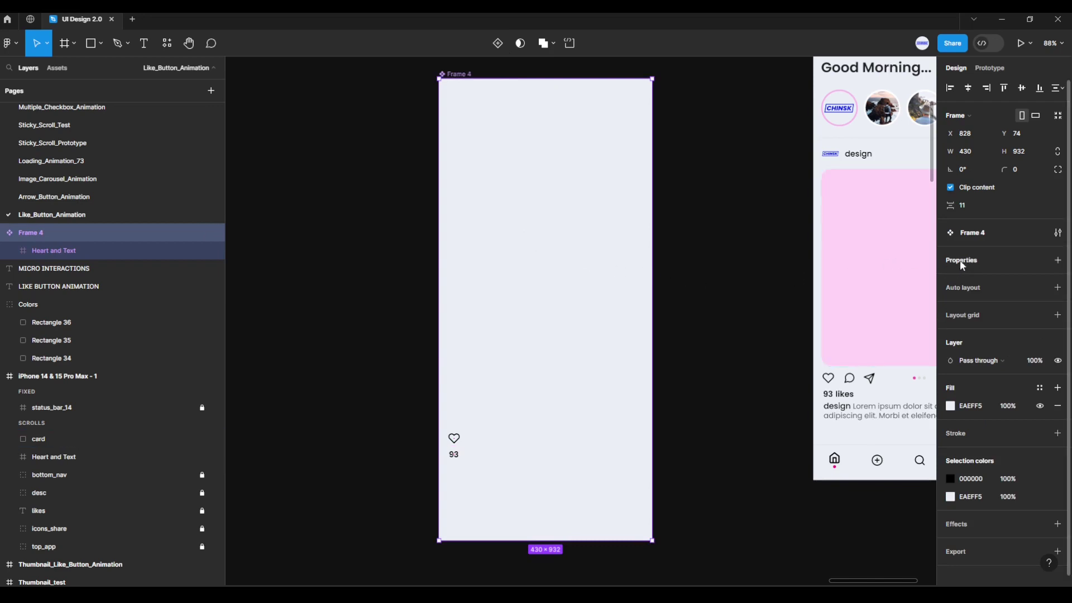
pyautogui.click(1057, 260)
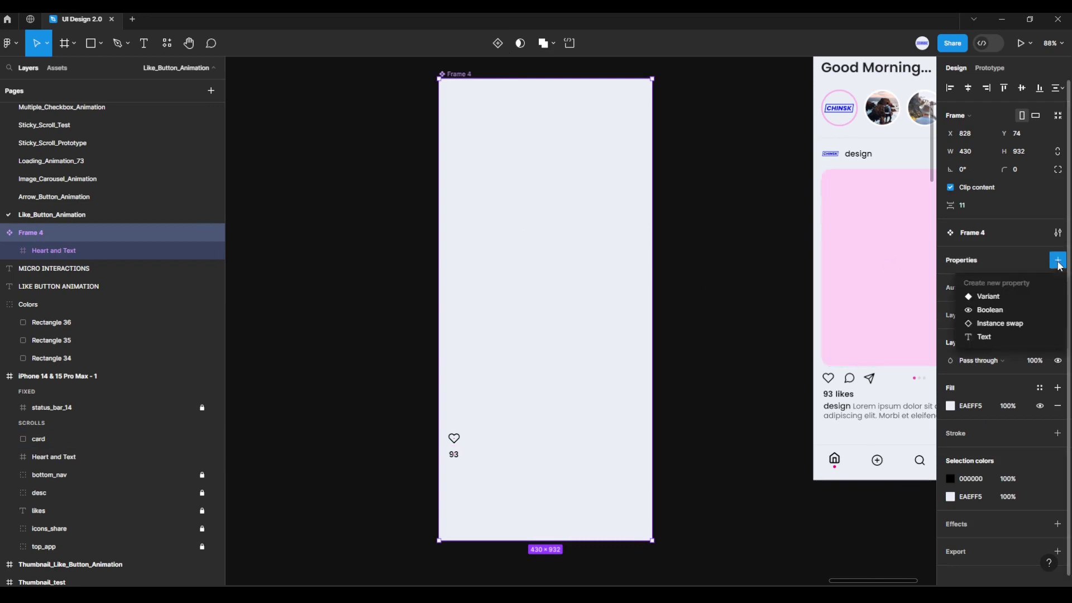
pyautogui.click(991, 297)
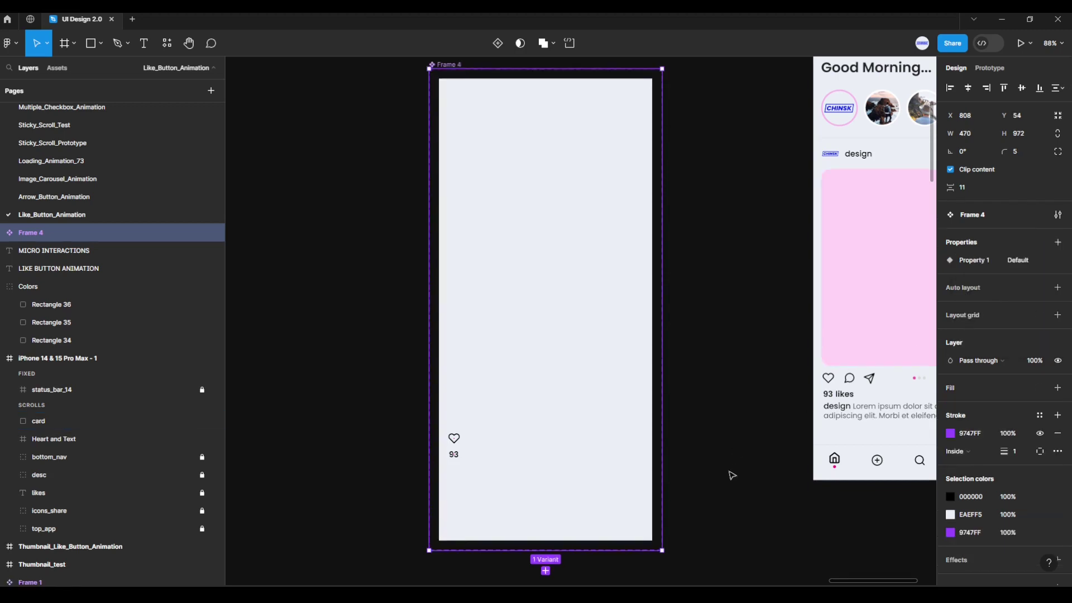
# - Add a second variant, Variant2, and zoom in on its heart and 93 count
pyautogui.scroll(-5, 720, 498)
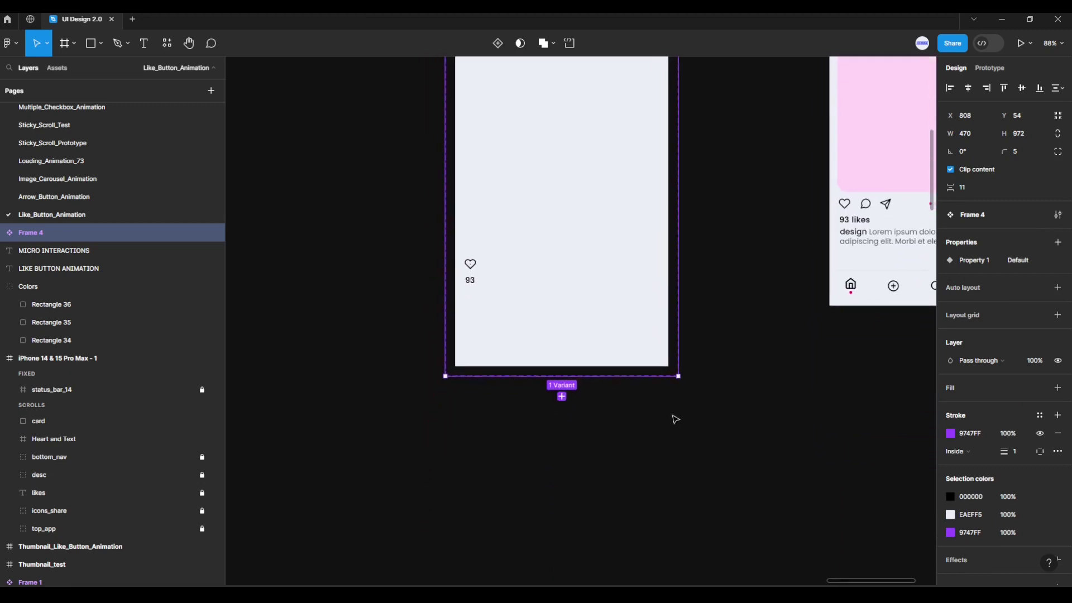
pyautogui.click(561, 396)
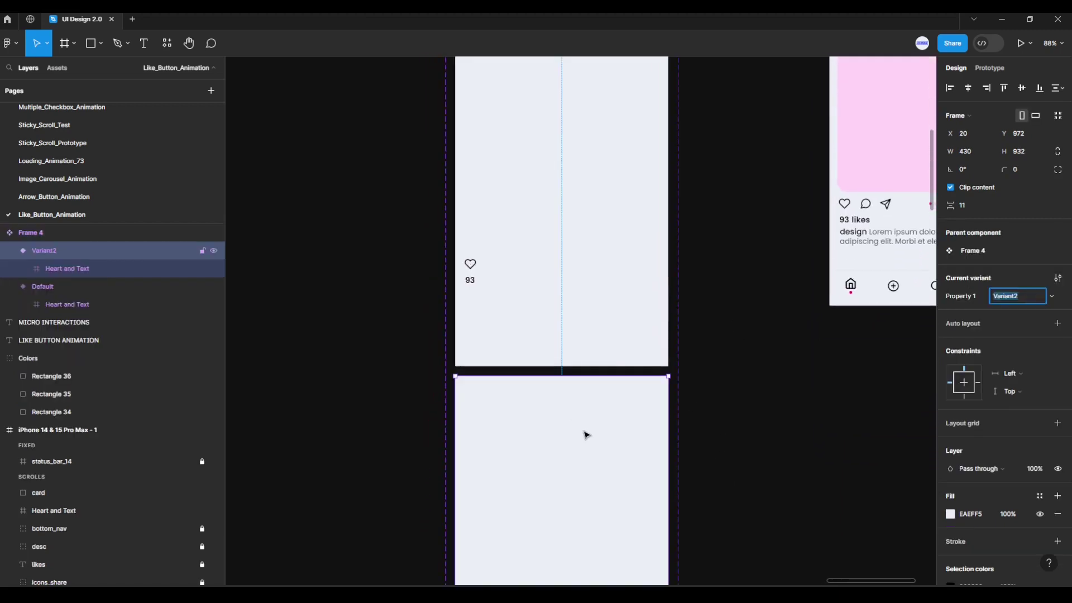
pyautogui.scroll(-5, 593, 426)
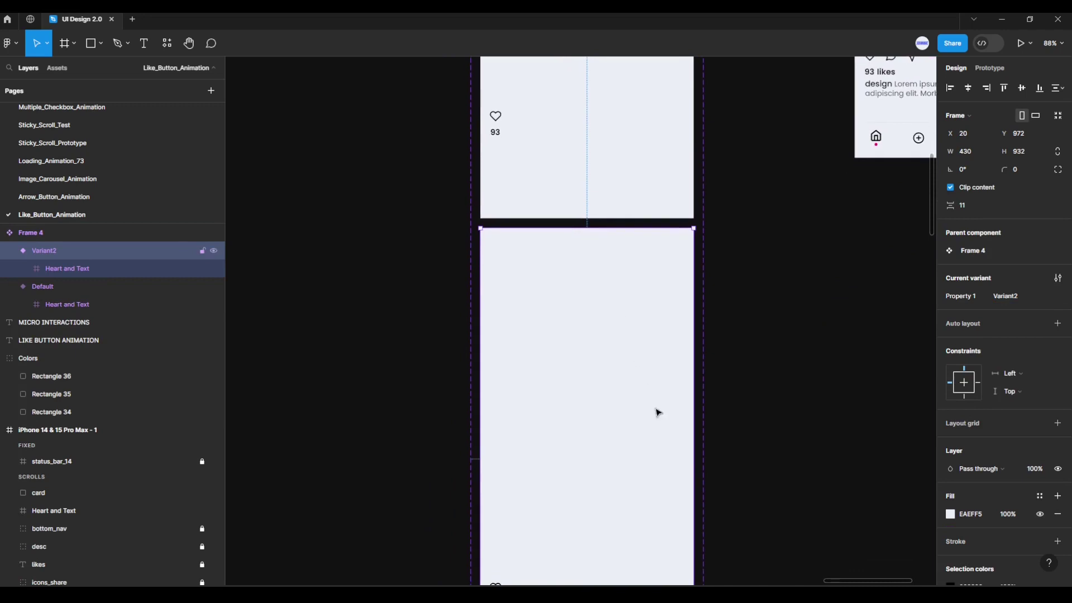
pyautogui.scroll(-2, 734, 497)
pyautogui.scroll(-3, 725, 409)
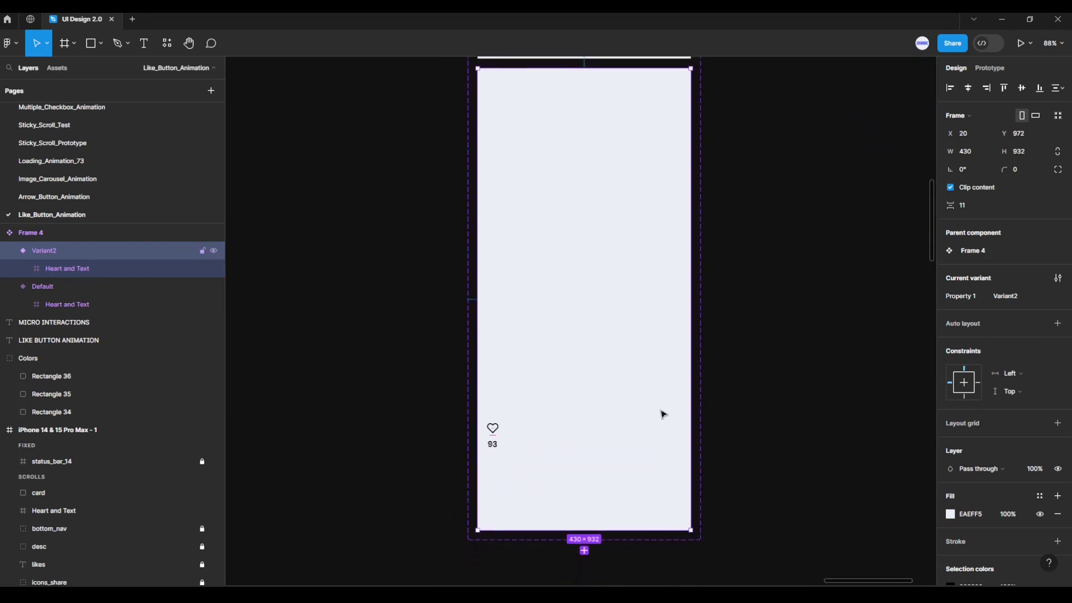
pyautogui.keyDown('ctrl'); pyautogui.scroll(1, 484, 458); pyautogui.keyUp('ctrl')
pyautogui.keyDown('ctrl'); pyautogui.scroll(5, 502, 457); pyautogui.keyUp('ctrl')
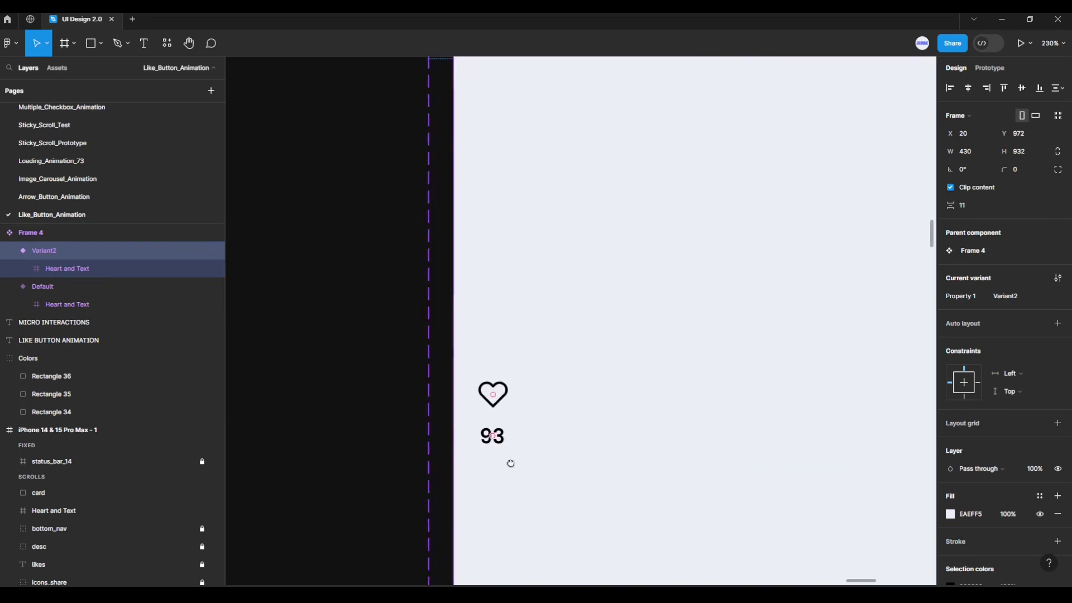
pyautogui.keyDown('ctrl'); pyautogui.scroll(1, 508, 447); pyautogui.keyUp('ctrl')
# - Select Variant2's heart vector and set its fill to the magenta swatch EA1294
pyautogui.doubleClick(495, 348)
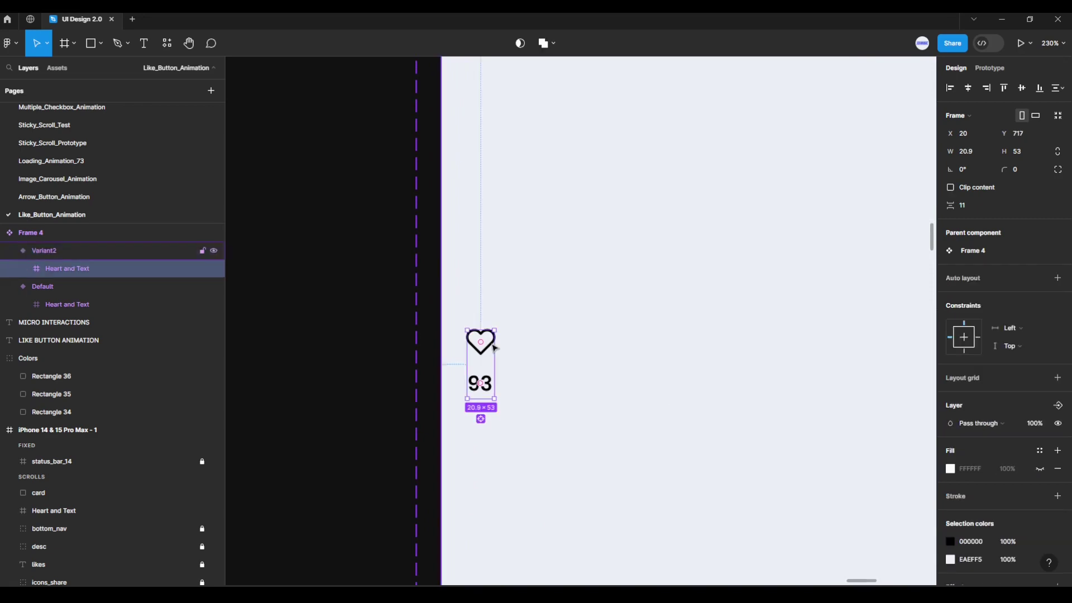
pyautogui.doubleClick(495, 349)
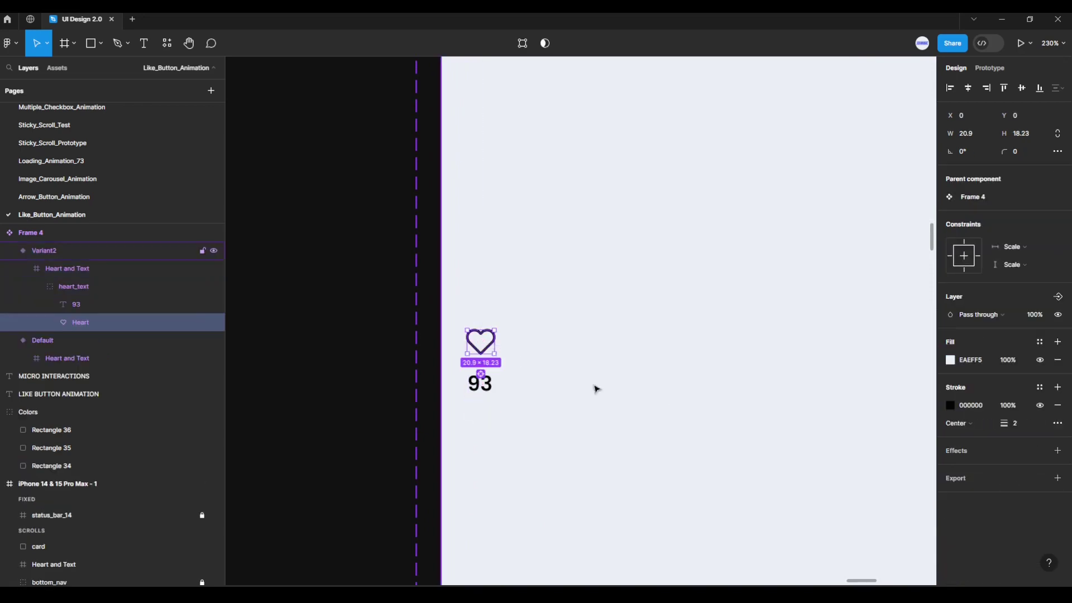
pyautogui.keyDown('ctrl'); pyautogui.scroll(-5, 804, 383); pyautogui.keyUp('ctrl')
pyautogui.keyDown('ctrl'); pyautogui.scroll(-2, 813, 364); pyautogui.keyUp('ctrl')
pyautogui.scroll(2, 866, 387)
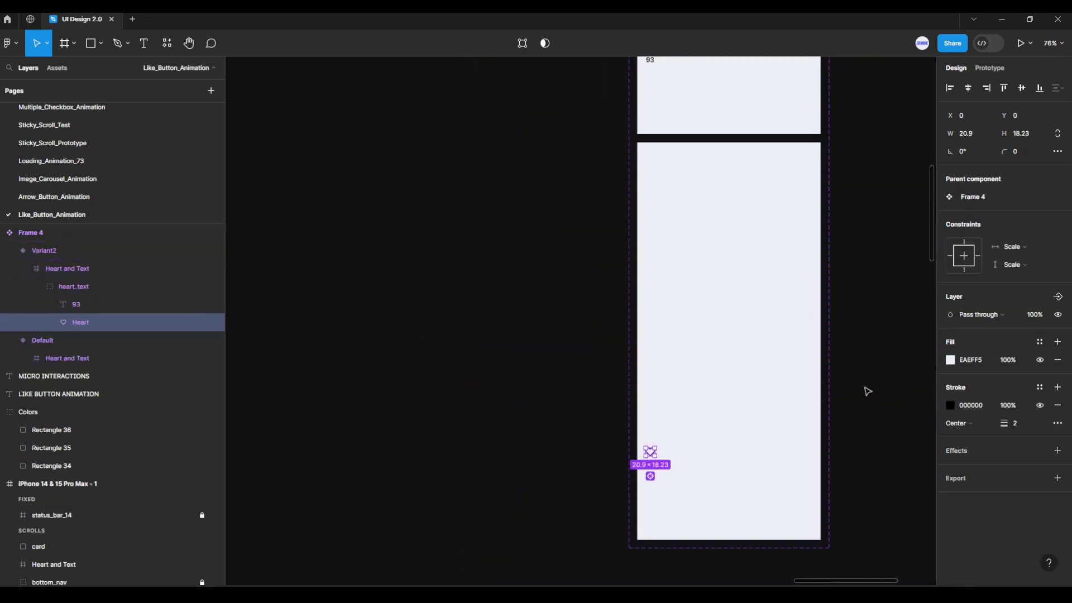
pyautogui.click(950, 360)
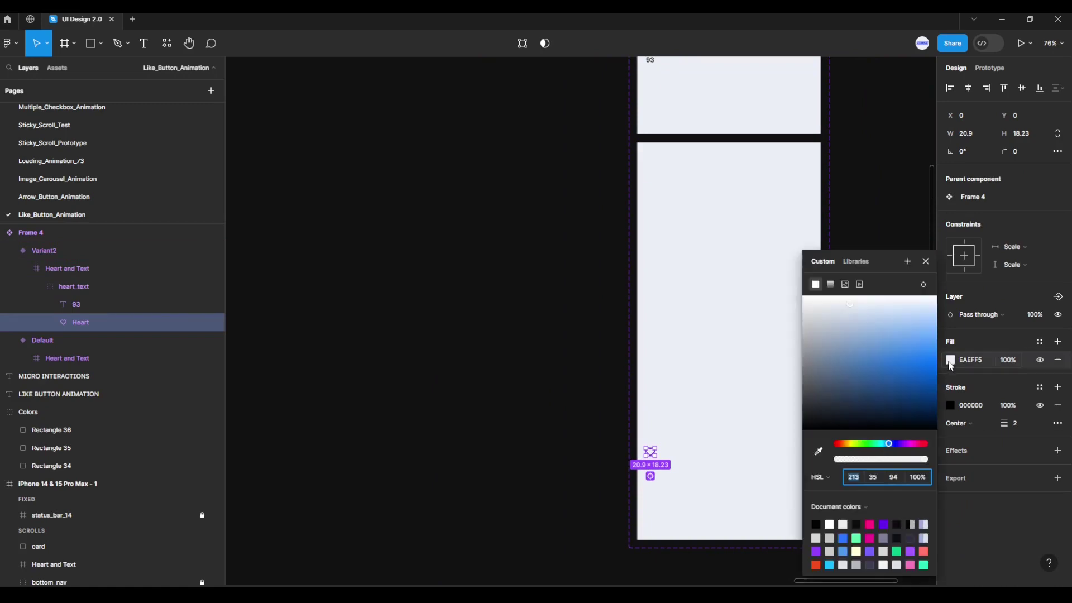
pyautogui.click(818, 452)
pyautogui.keyDown('ctrl'); pyautogui.scroll(-3, 743, 313); pyautogui.keyUp('ctrl')
pyautogui.scroll(3, 714, 363)
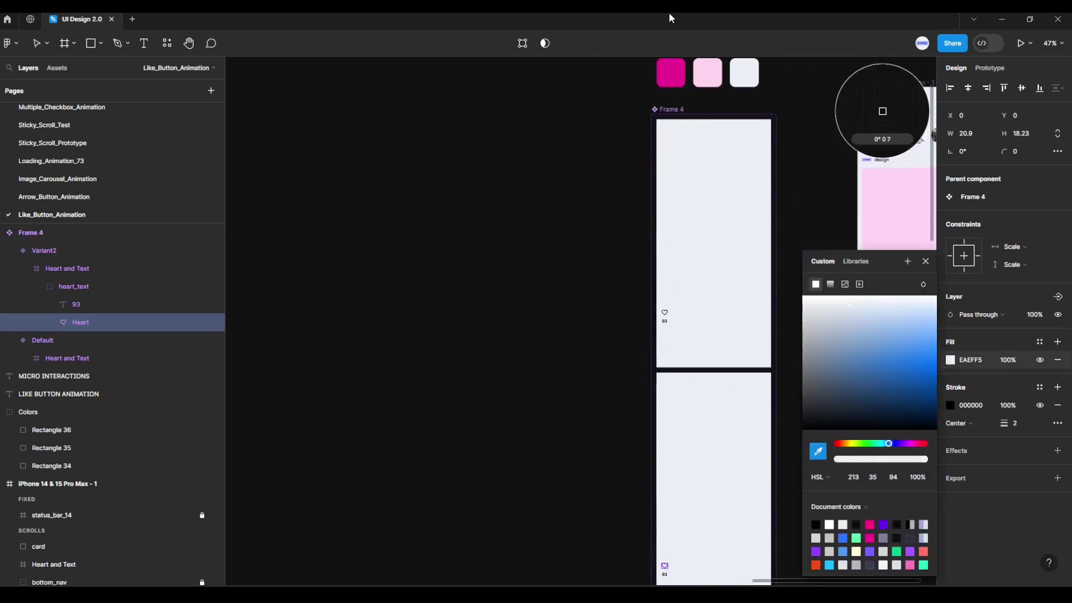
pyautogui.click(882, 111)
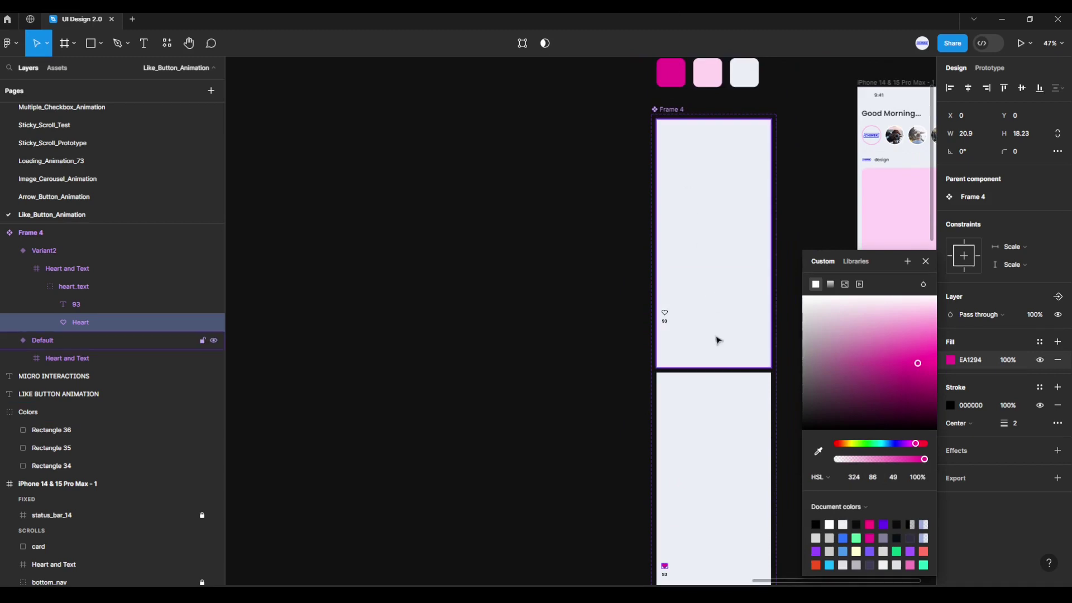
# - Set the heart's outline to the same magenta EA1294
pyautogui.scroll(-2, 706, 441)
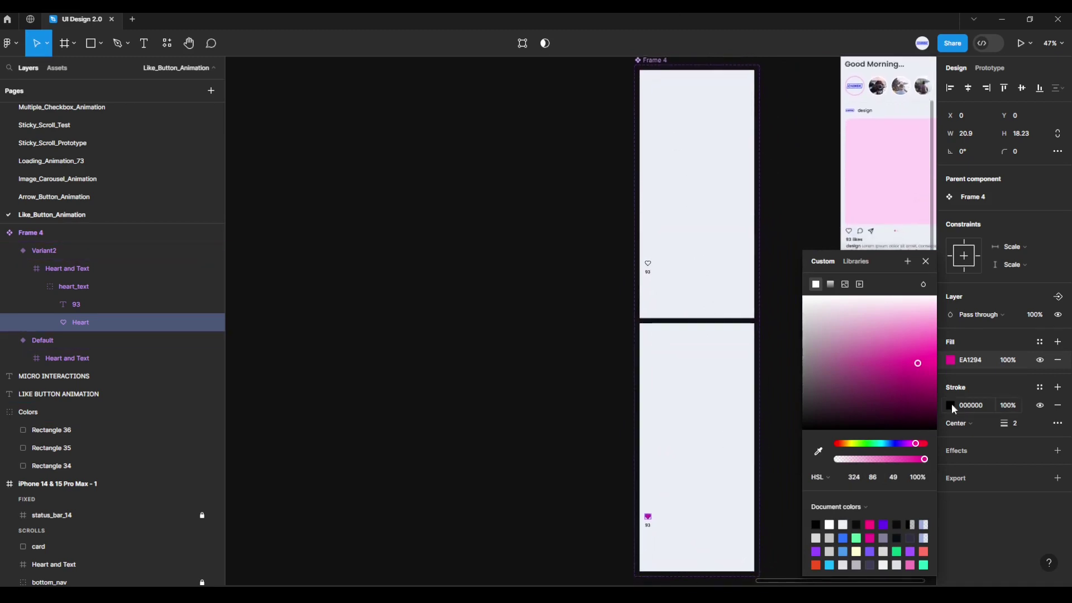
pyautogui.click(951, 406)
pyautogui.click(818, 451)
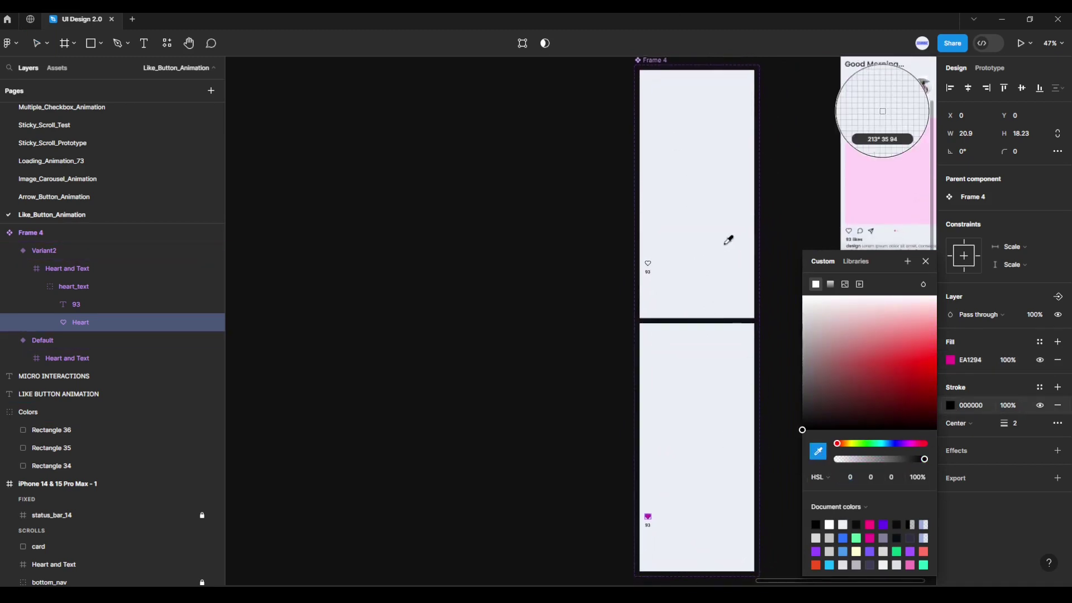
pyautogui.scroll(2, 727, 240)
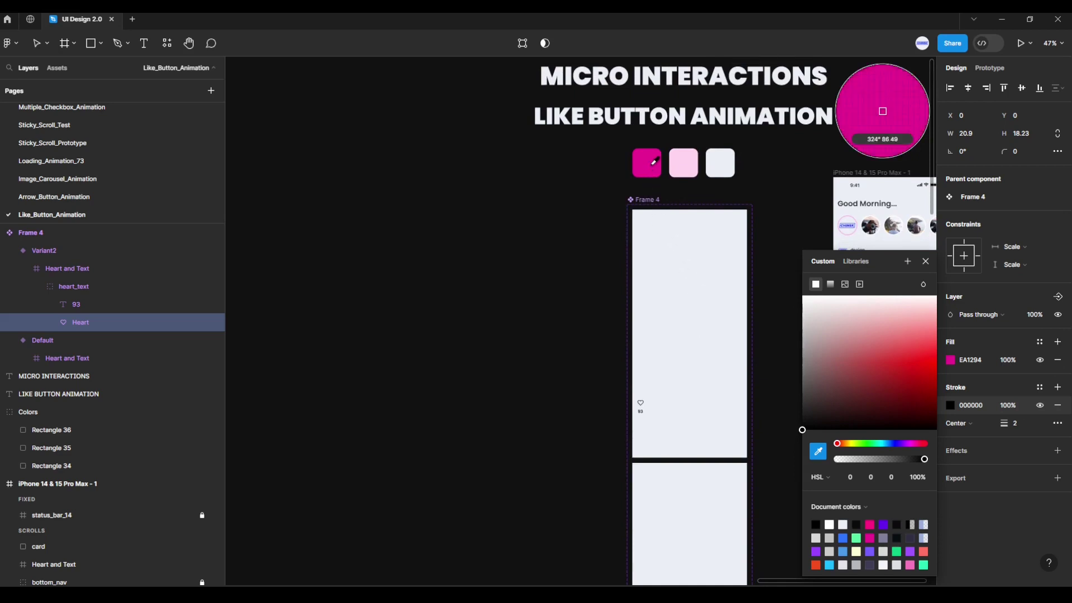
pyautogui.click(651, 162)
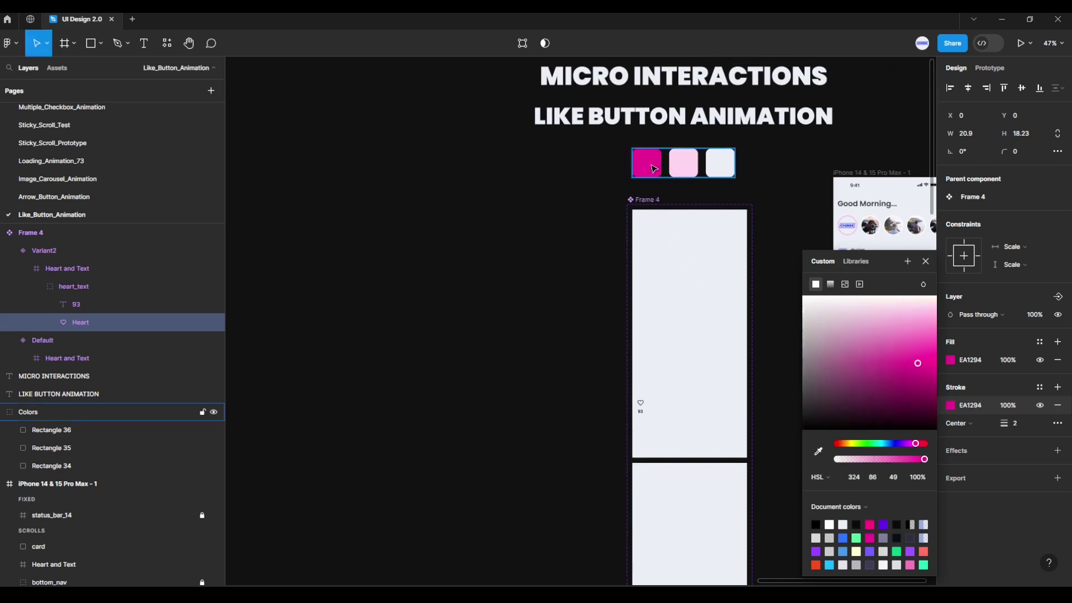
pyautogui.click(925, 261)
pyautogui.scroll(-2, 801, 493)
pyautogui.scroll(-4, 786, 335)
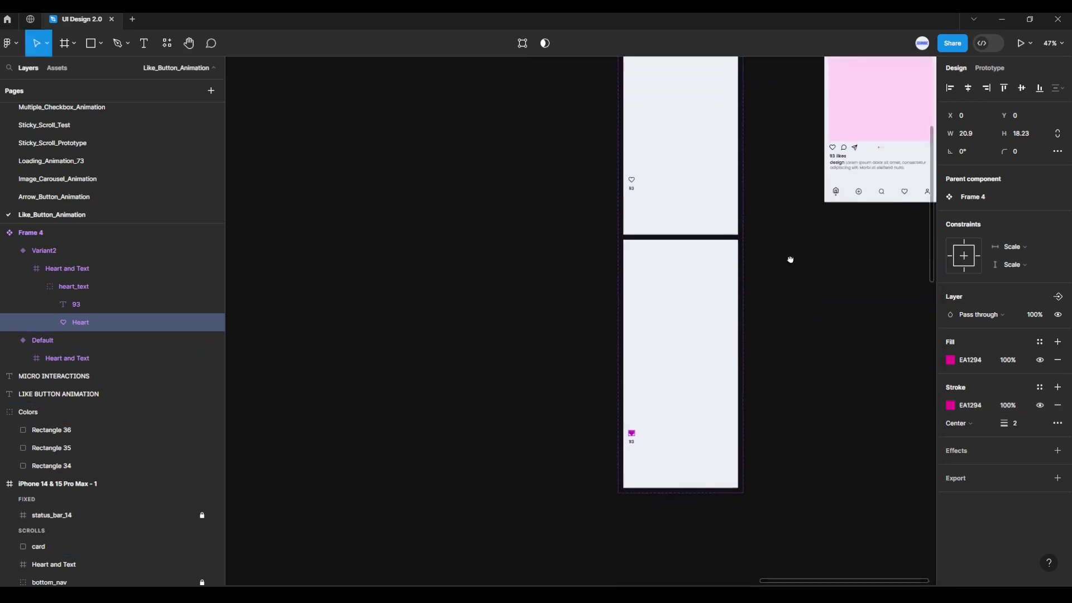
pyautogui.scroll(3, 635, 445)
pyautogui.scroll(3, 635, 445)
pyautogui.scroll(3, 636, 426)
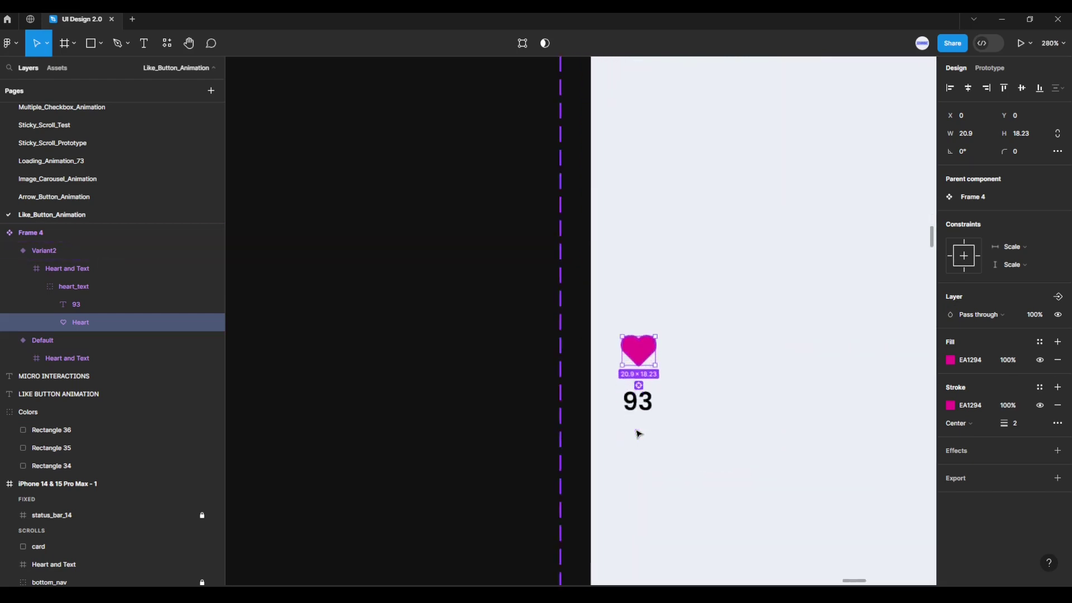
pyautogui.scroll(2, 638, 431)
pyautogui.scroll(2, 639, 430)
pyautogui.scroll(2, 659, 423)
# - Change Variant2's count text from 93 to 94, then reselect its magenta heart
pyautogui.doubleClick(654, 389)
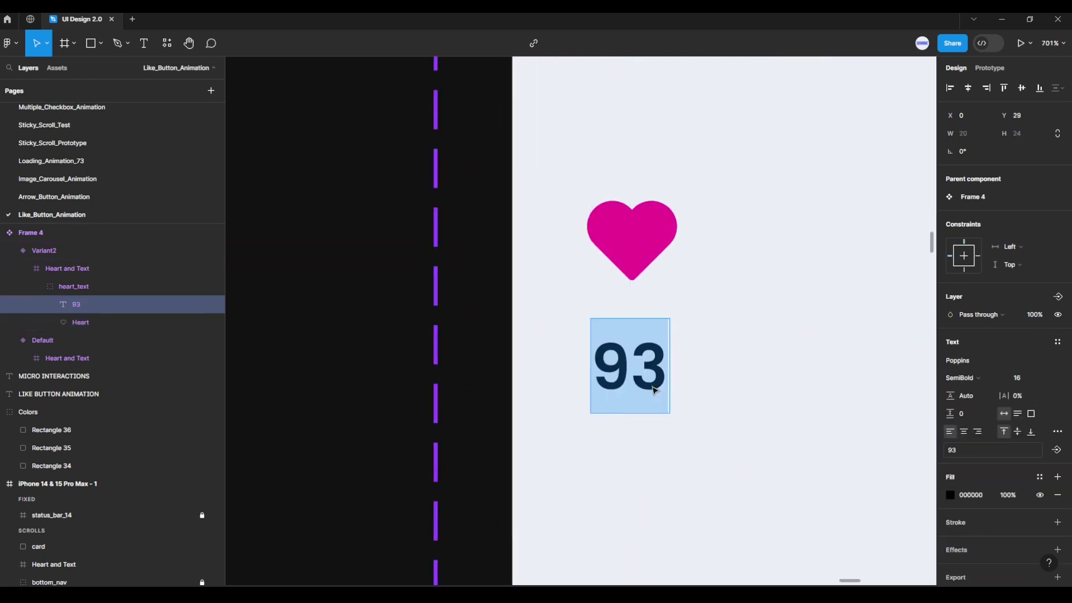
pyautogui.click(653, 385)
pyautogui.press('Left')
pyautogui.hotkey('shift', 'Right')
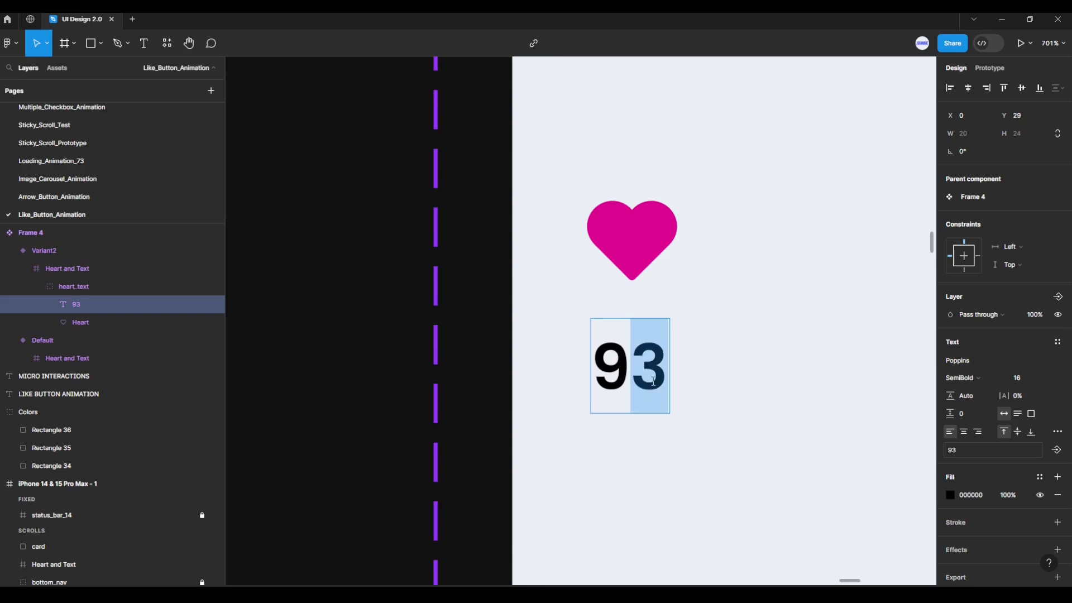
pyautogui.write('4')
pyautogui.press('Escape')
pyautogui.click(711, 403)
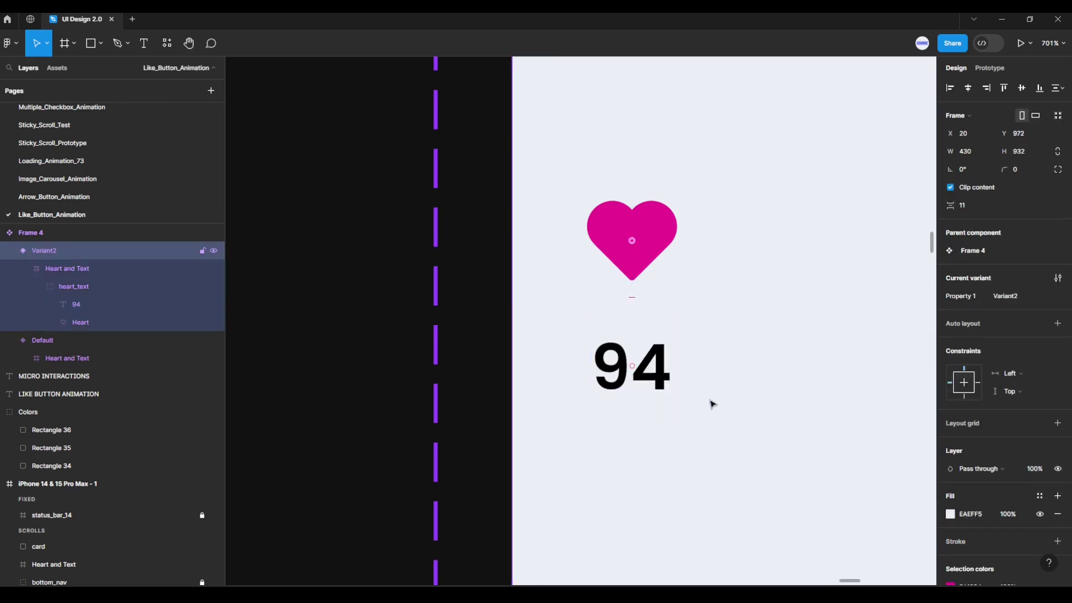
pyautogui.doubleClick(661, 229)
pyautogui.doubleClick(661, 231)
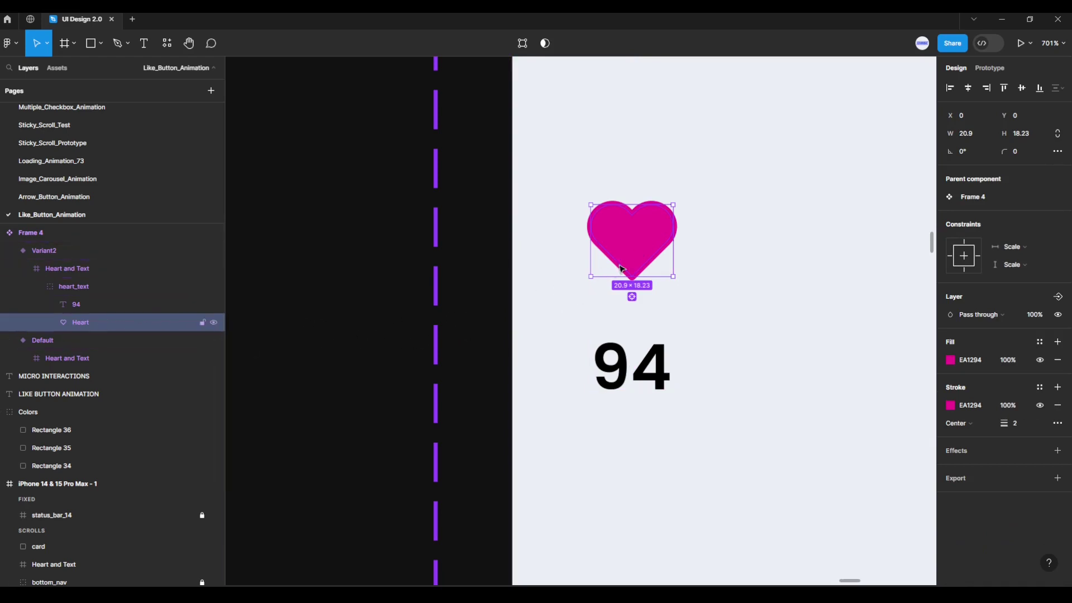
# - Duplicate the magenta heart and drag the copy up and to the right
pyautogui.rightClick(638, 244)
pyautogui.click(638, 244)
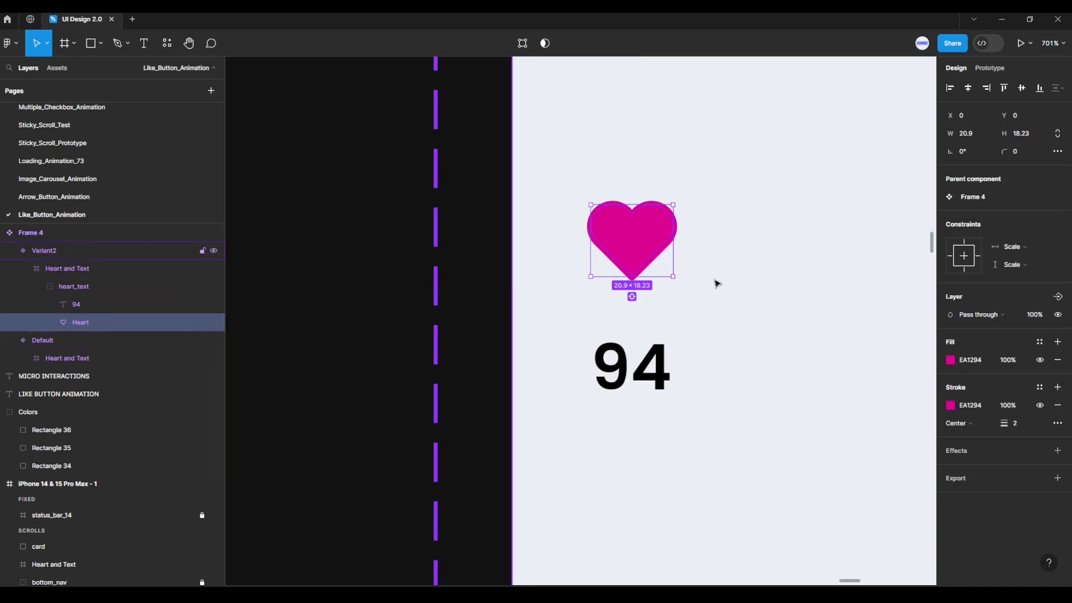
pyautogui.click(749, 306)
pyautogui.hotkey('ctrl', 'v')
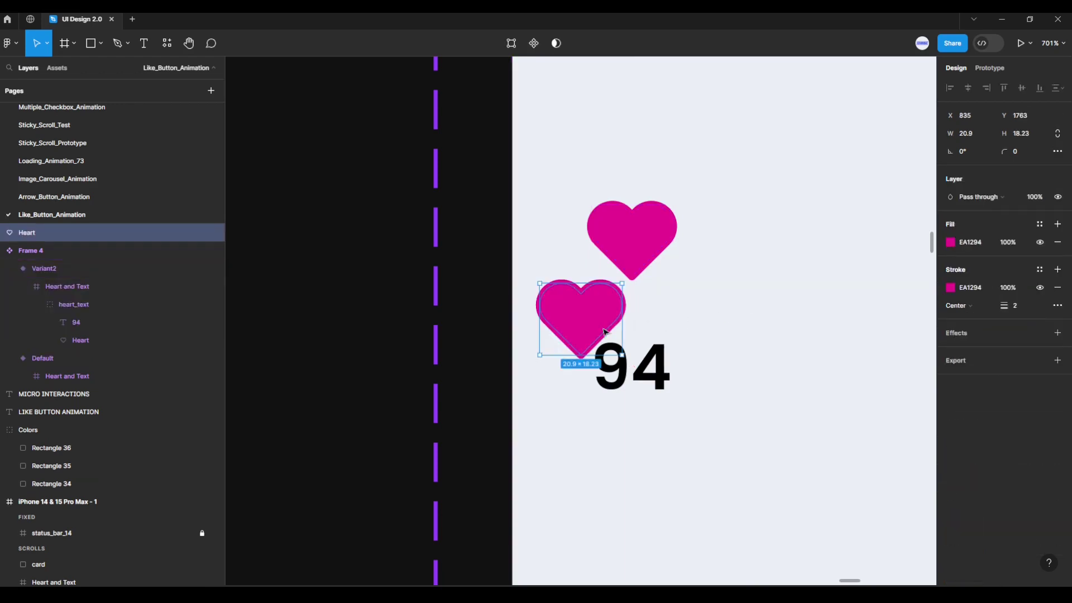
pyautogui.moveTo(596, 322); pyautogui.dragTo(817, 148)
# - Move the heart copy into the middle of the Variant2 frame
pyautogui.scroll(-3, 840, 266)
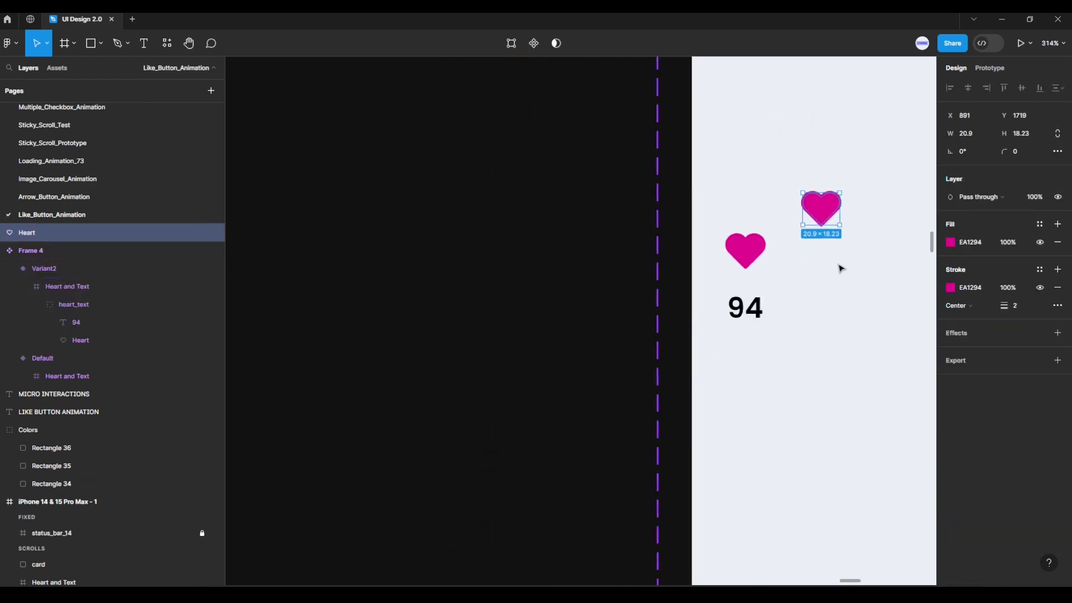
pyautogui.scroll(-2, 837, 302)
pyautogui.hscroll(3, 837, 302)
pyautogui.scroll(-1, 787, 337)
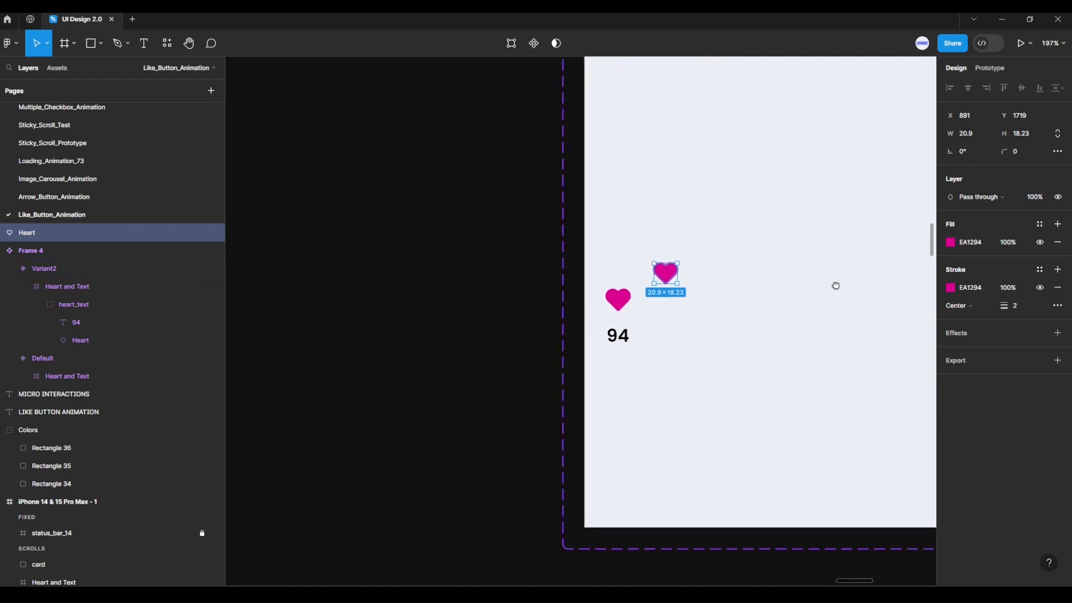
pyautogui.hscroll(3, 835, 285)
pyautogui.scroll(-3, 775, 324)
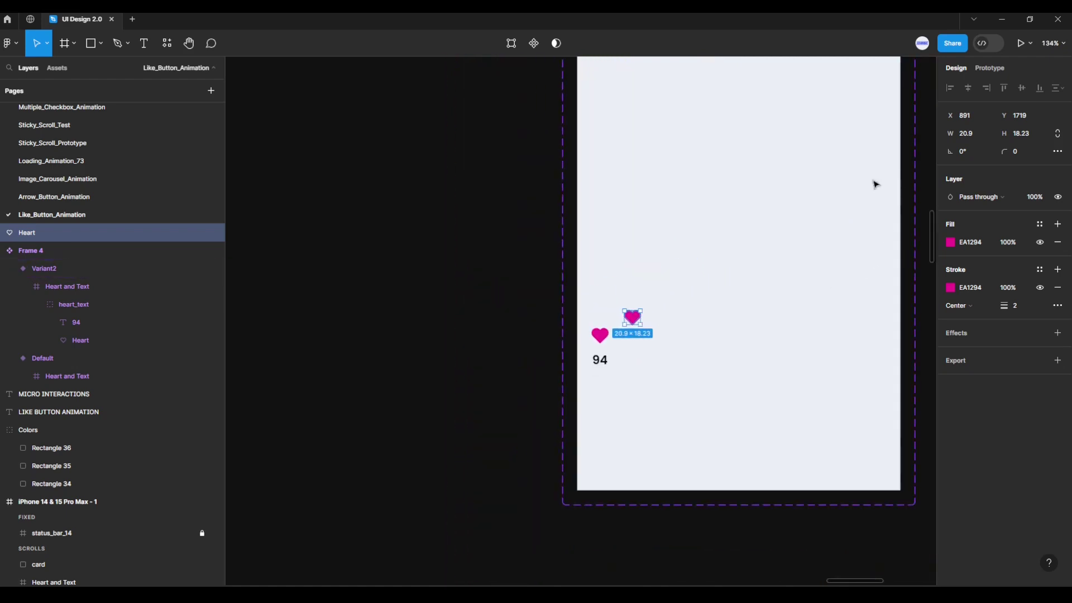
pyautogui.scroll(1, 796, 268)
pyautogui.moveTo(796, 268); pyautogui.dragTo(741, 351)
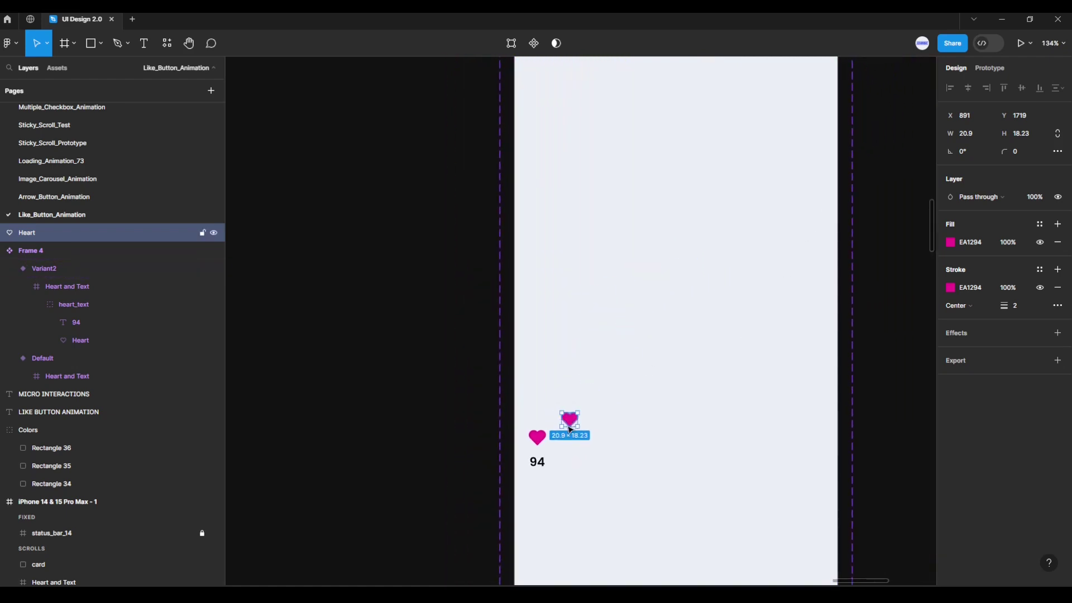
pyautogui.moveTo(569, 420); pyautogui.dragTo(667, 274)
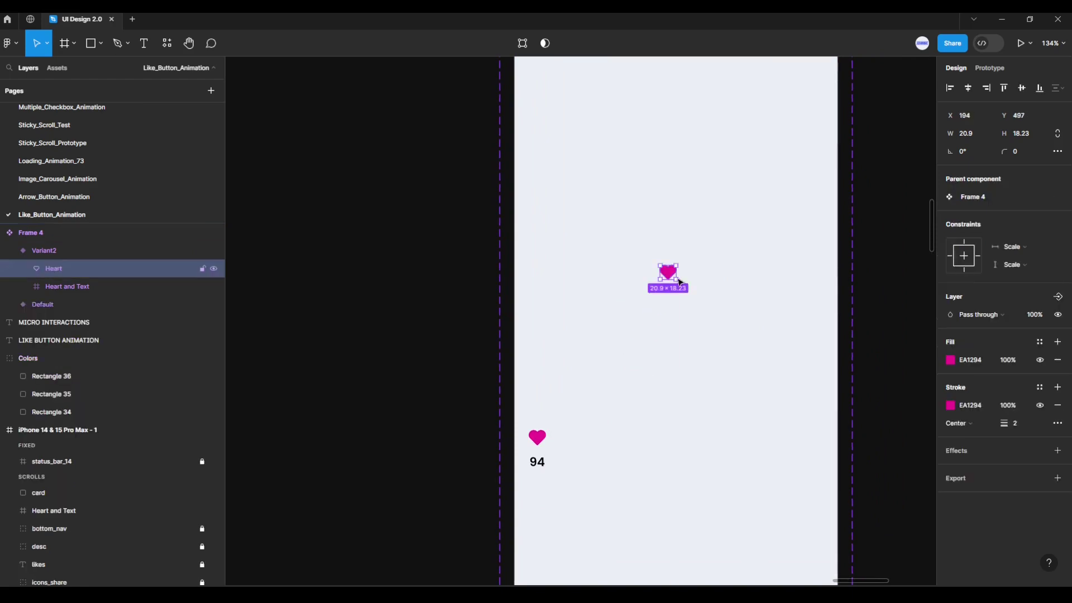
# - Centre the heart copy in the frame and scale it down to about 4.32 × 3.77
pyautogui.click(968, 89)
pyautogui.click(1022, 90)
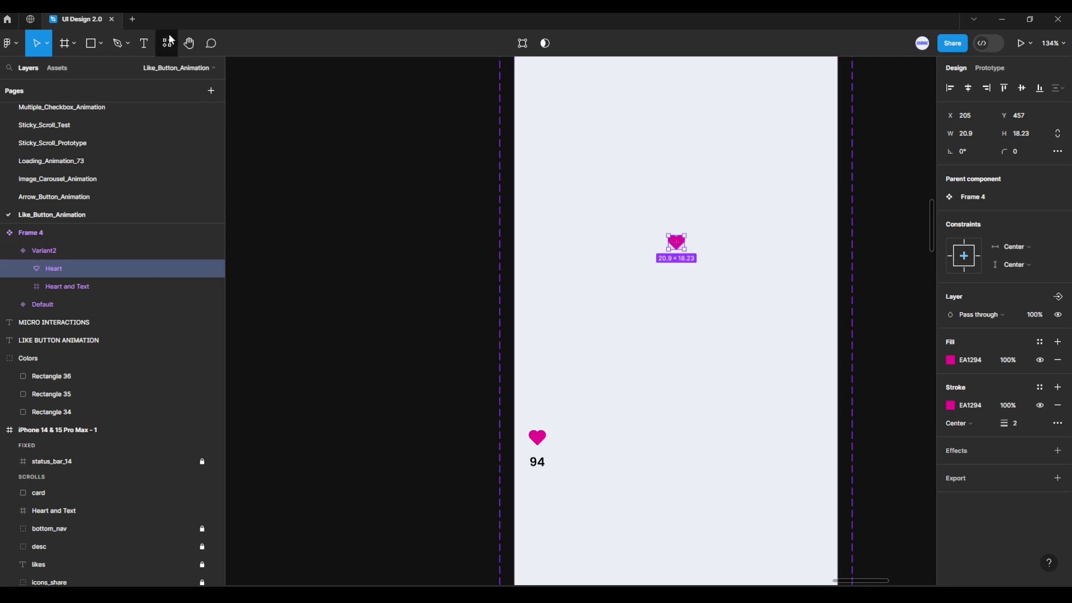
pyautogui.click(49, 45)
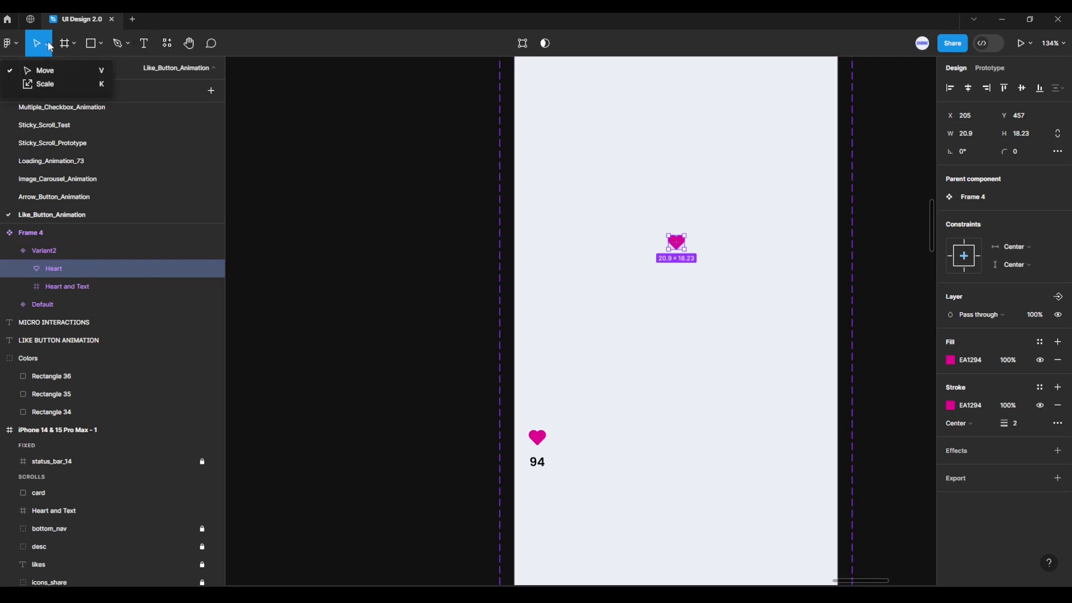
pyautogui.click(45, 84)
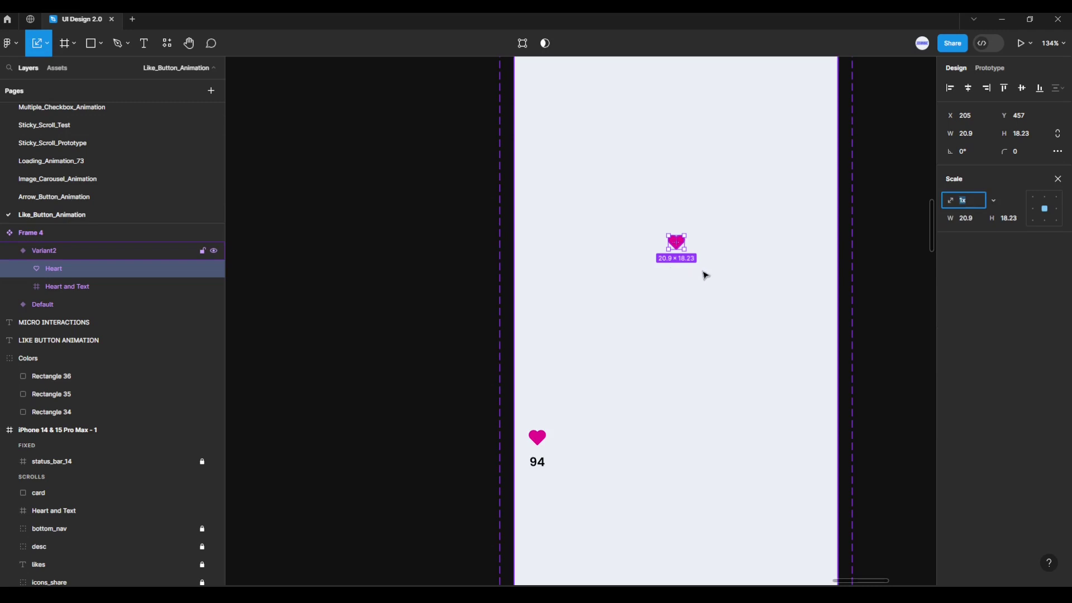
pyautogui.press('alt')
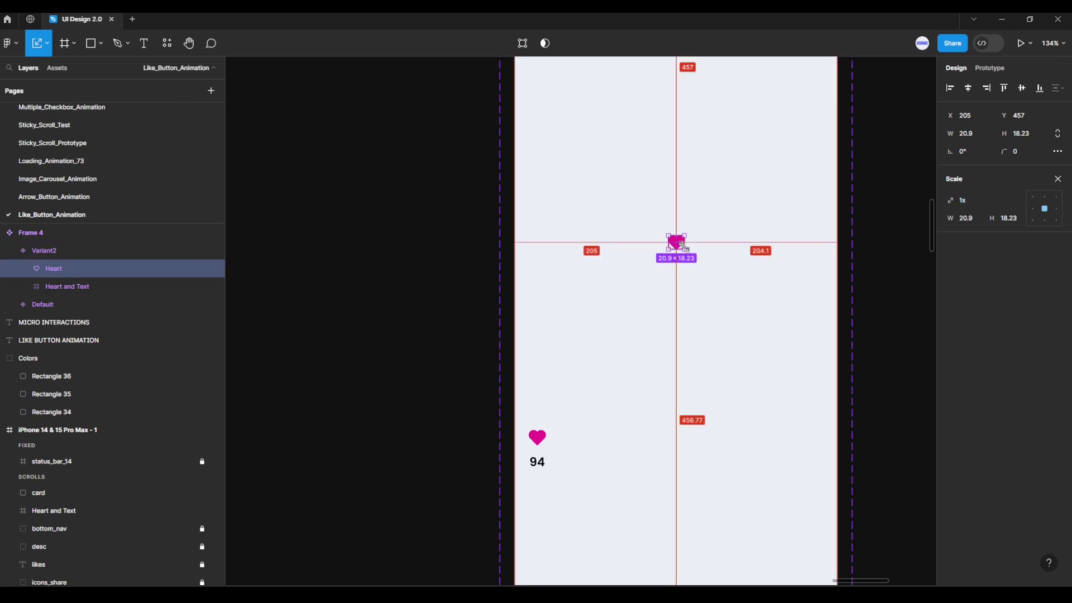
pyautogui.moveTo(685, 247); pyautogui.dragTo(681, 244)
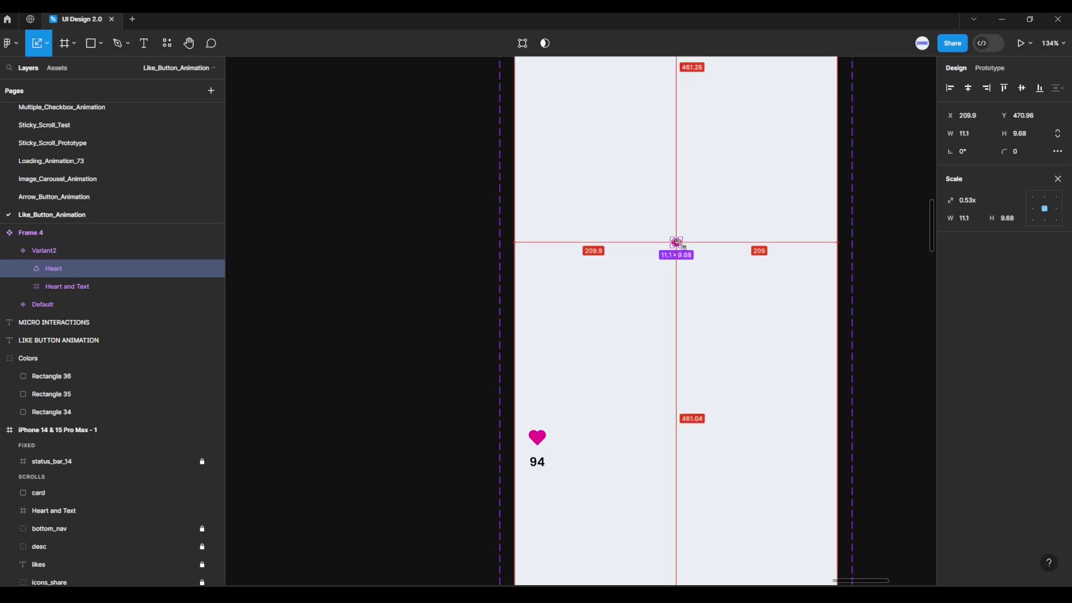
pyautogui.keyDown('ctrl'); pyautogui.scroll(5, 676, 244); pyautogui.keyUp('ctrl')
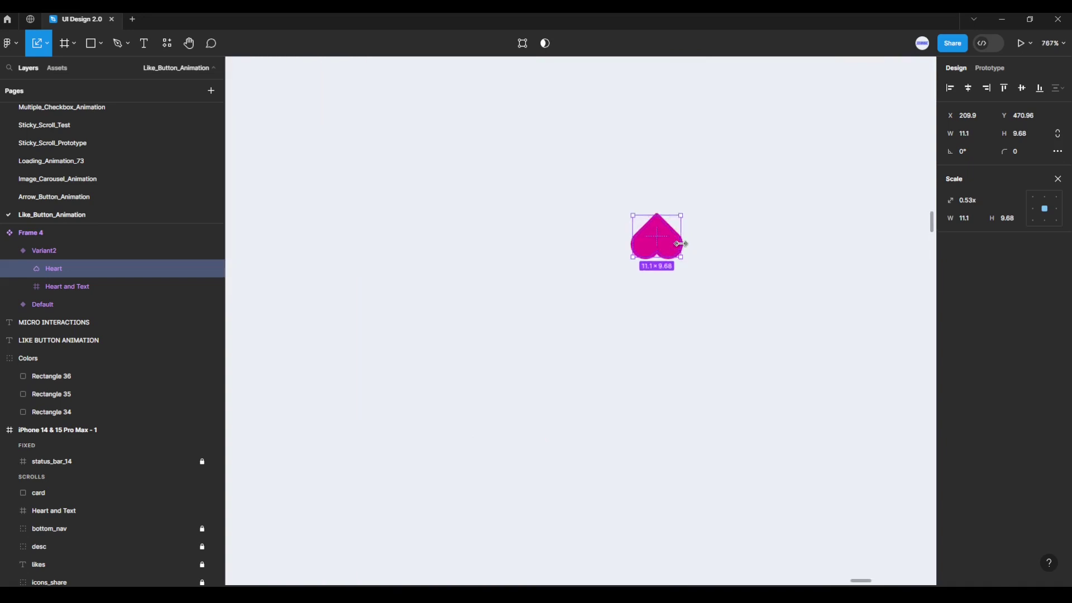
pyautogui.hotkey('ctrl', 'z')
pyautogui.moveTo(700, 278); pyautogui.dragTo(676, 254)
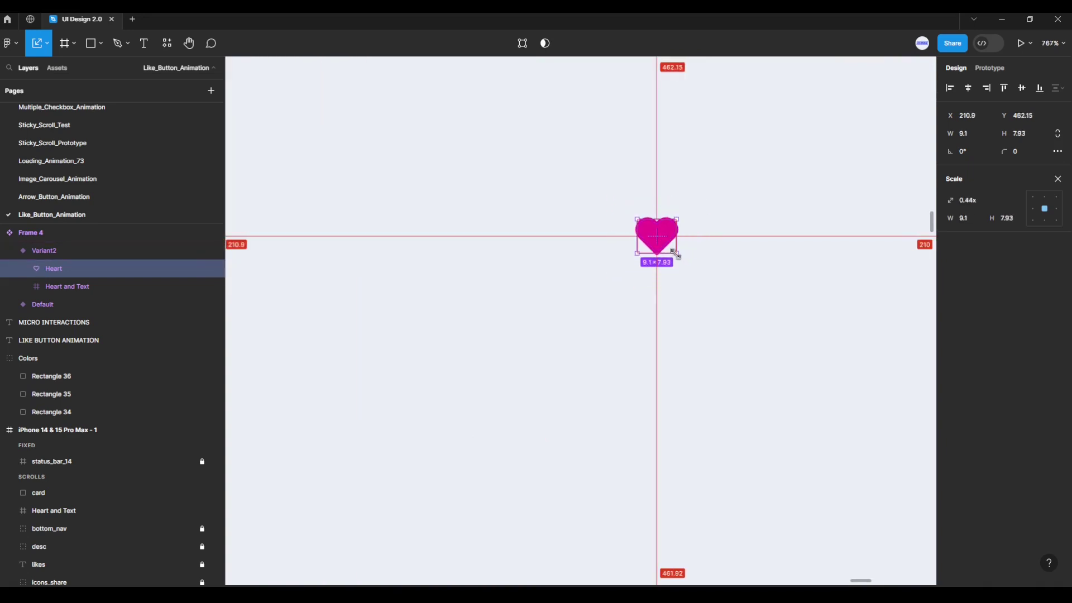
pyautogui.moveTo(677, 254); pyautogui.dragTo(665, 244)
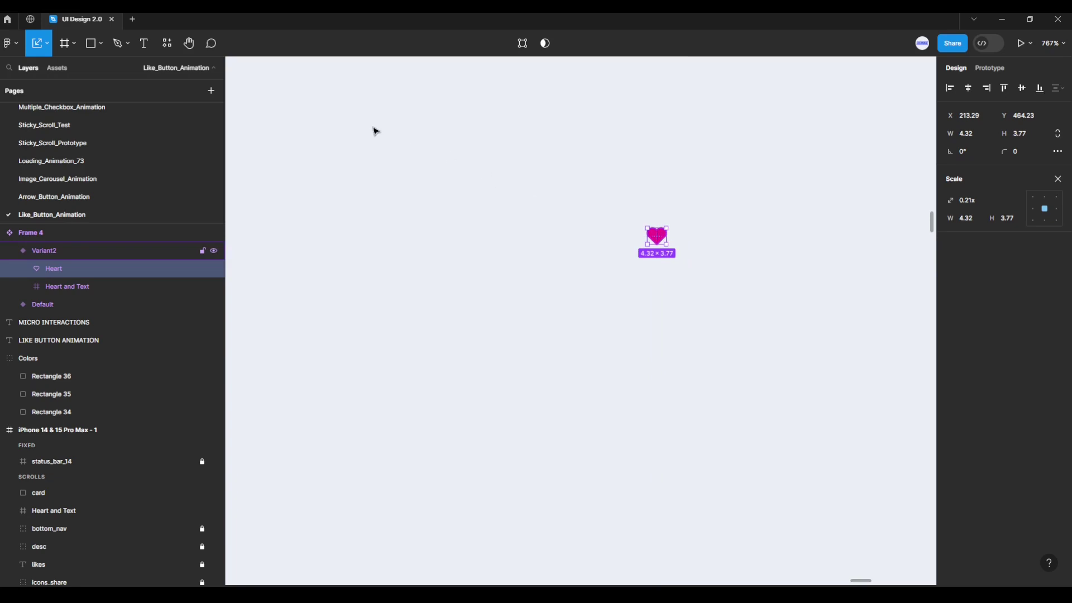
# - Switch back to Move and set the tiny heart's layer opacity to 0%
pyautogui.click(48, 43)
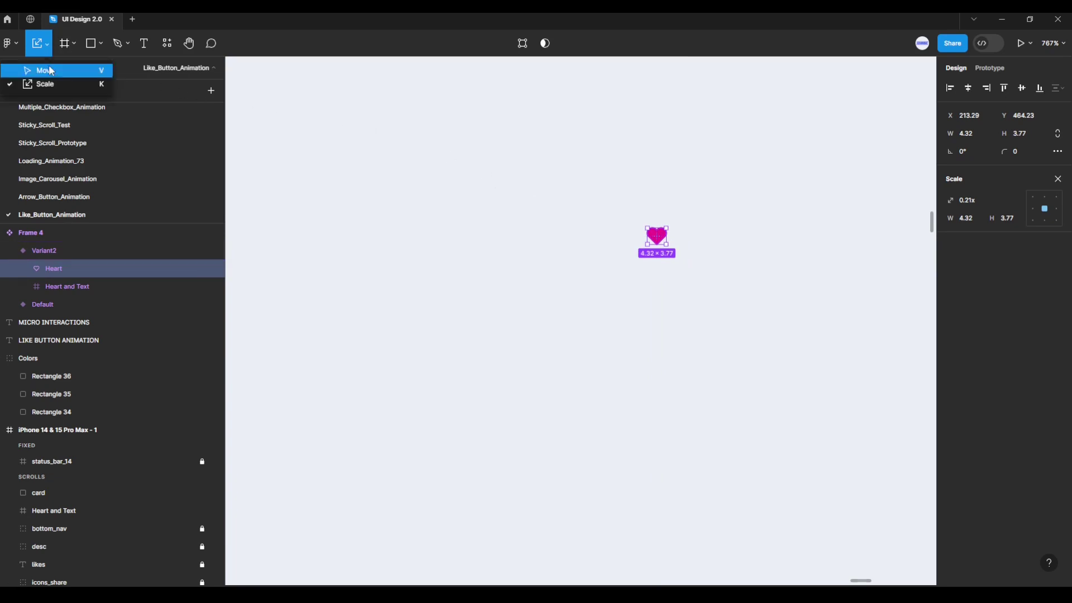
pyautogui.click(33, 69)
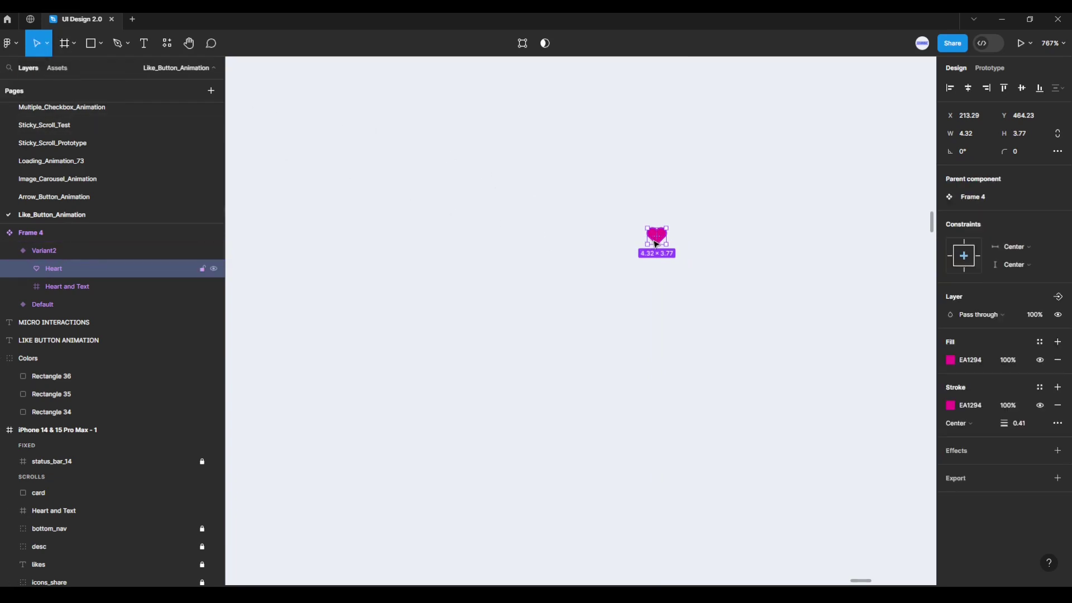
pyautogui.click(1043, 319)
pyautogui.write('0')
pyautogui.press('Return')
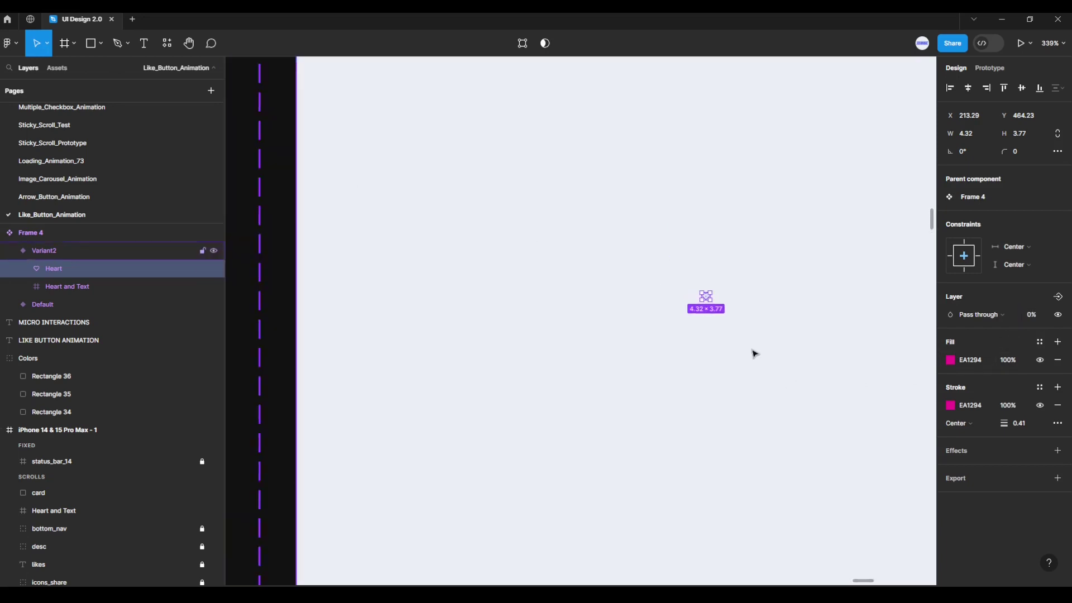
pyautogui.scroll(-5, 753, 352)
pyautogui.scroll(-3, 702, 385)
pyautogui.moveTo(709, 390); pyautogui.dragTo(680, 366)
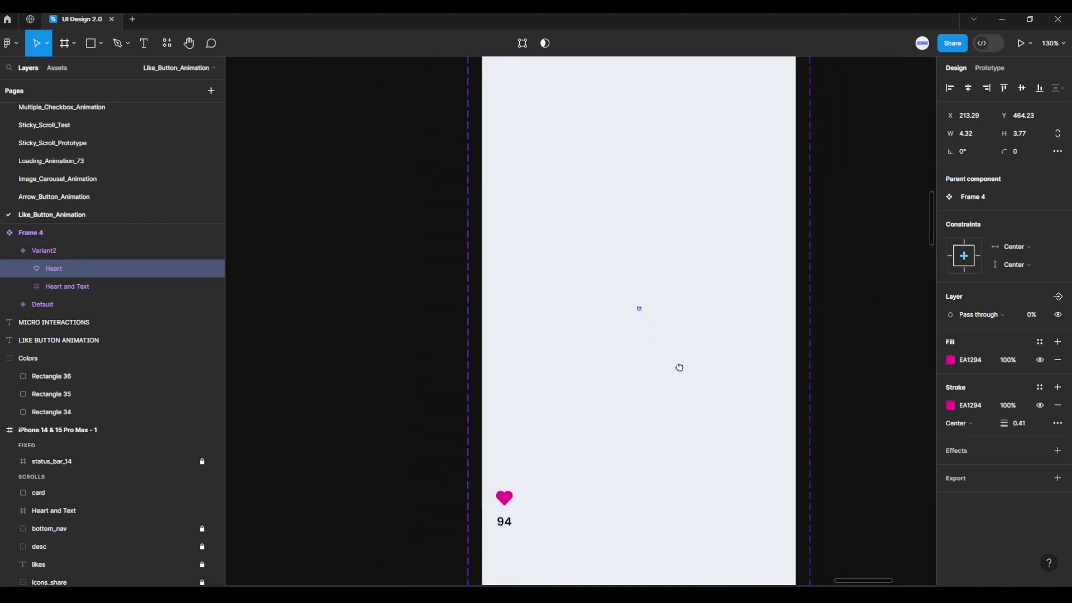
pyautogui.scroll(-2, 679, 366)
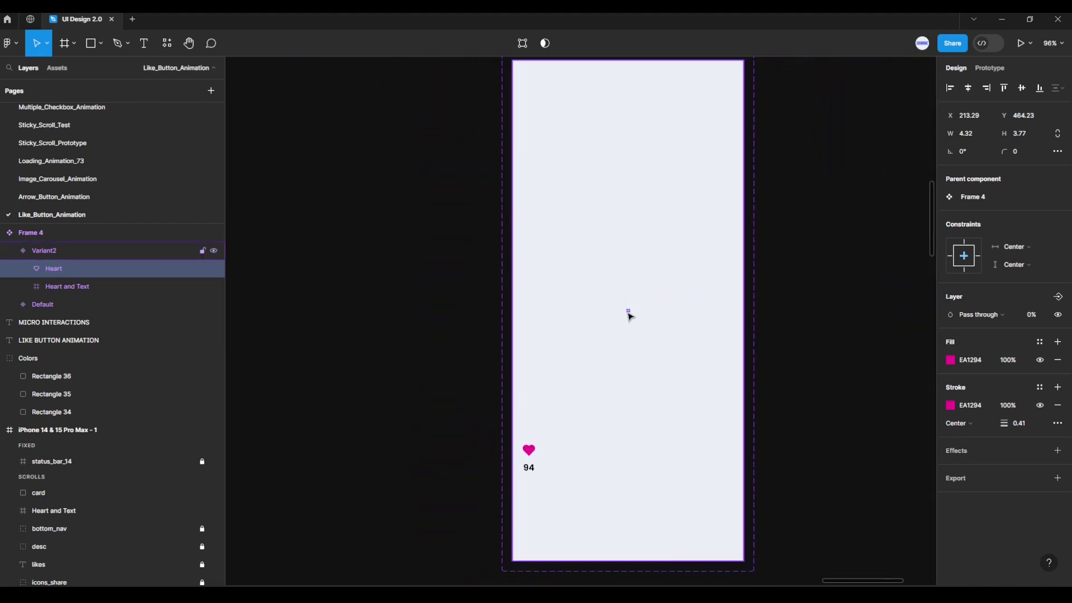
# - Select the Variant2 frame and add a new Variant3 below it
pyautogui.click(795, 440)
pyautogui.scroll(-1, 795, 440)
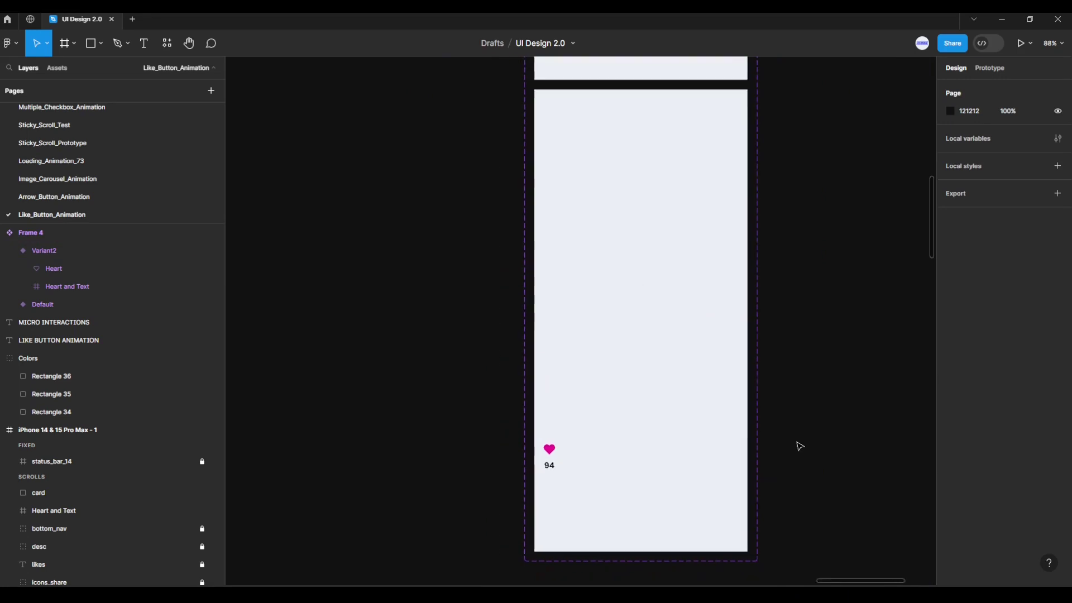
pyautogui.moveTo(800, 445); pyautogui.dragTo(787, 308)
pyautogui.click(728, 318)
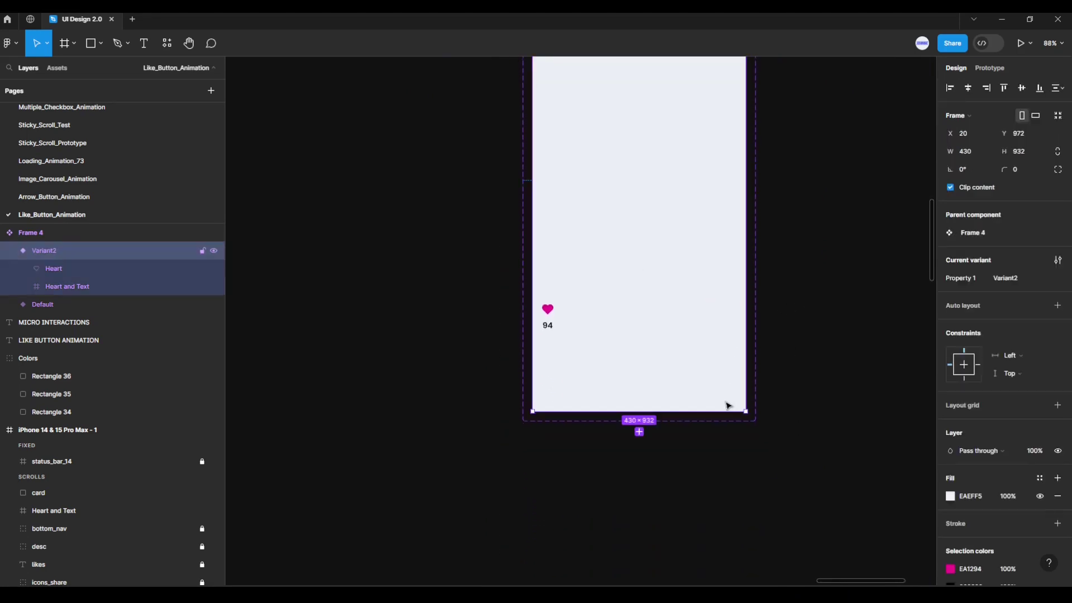
pyautogui.click(640, 431)
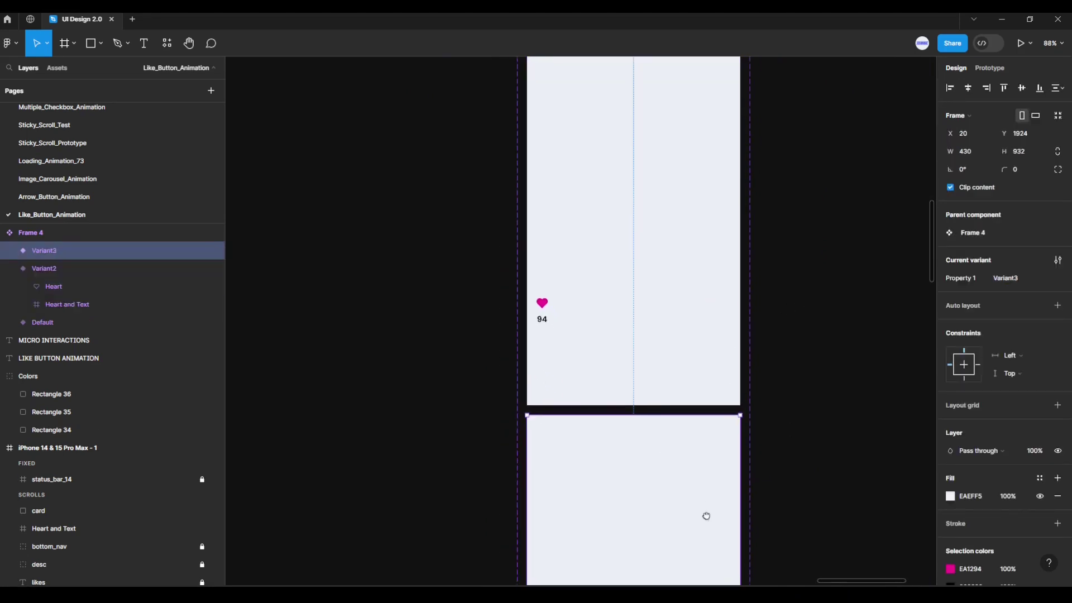
# - Expand Variant3 in the Layers panel and select its heart
pyautogui.moveTo(706, 514)
pyautogui.mouseDown()
pyautogui.moveTo(737, 258)
pyautogui.moveTo(727, 211)
pyautogui.mouseUp()
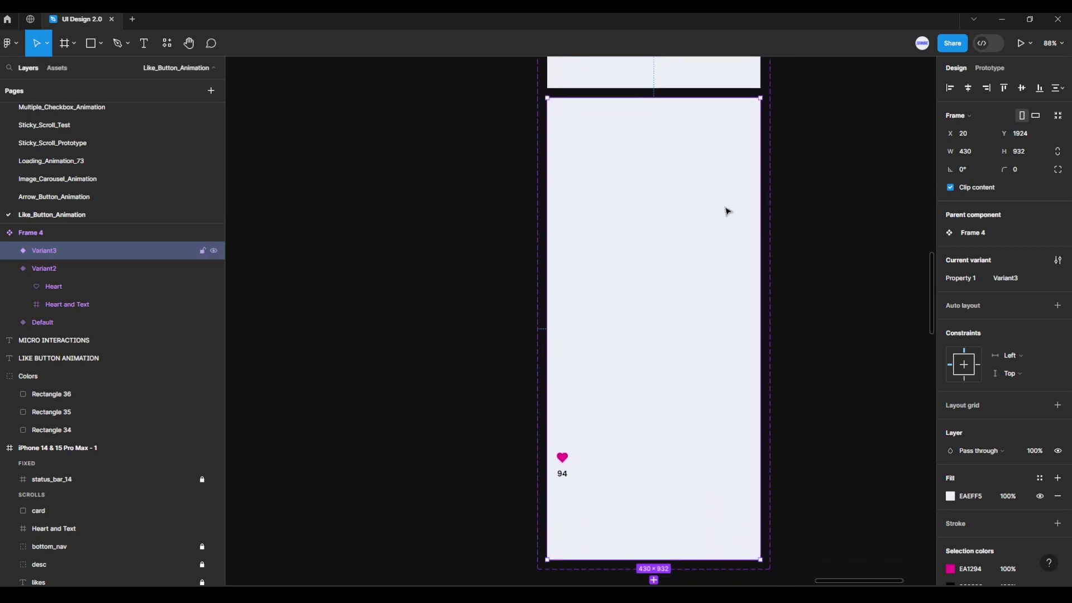
pyautogui.moveTo(51, 268)
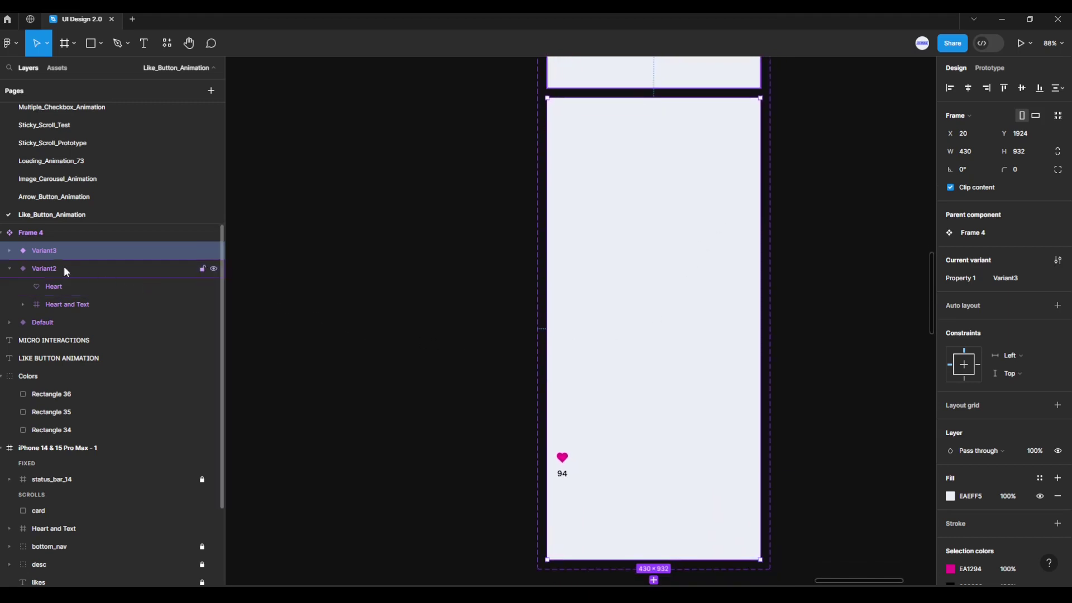
pyautogui.click(9, 268)
pyautogui.click(32, 286)
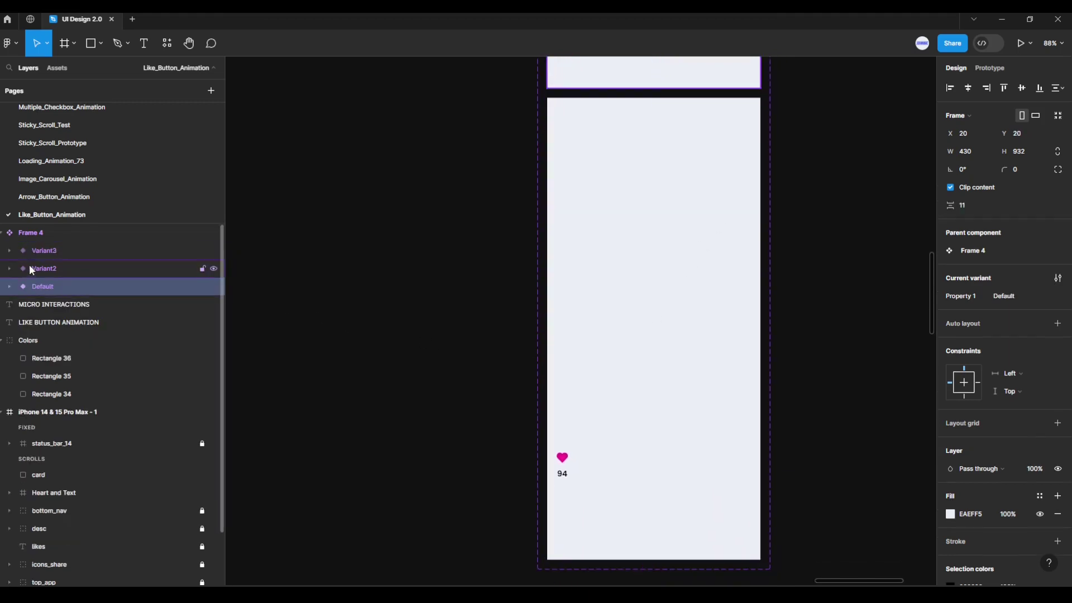
pyautogui.click(31, 252)
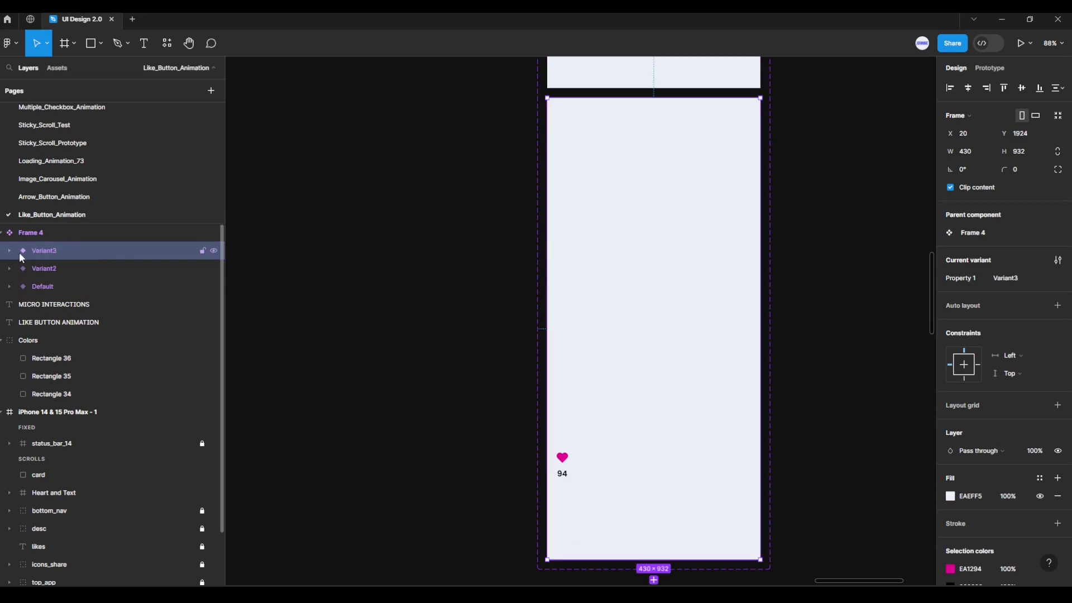
pyautogui.click(10, 250)
pyautogui.click(41, 268)
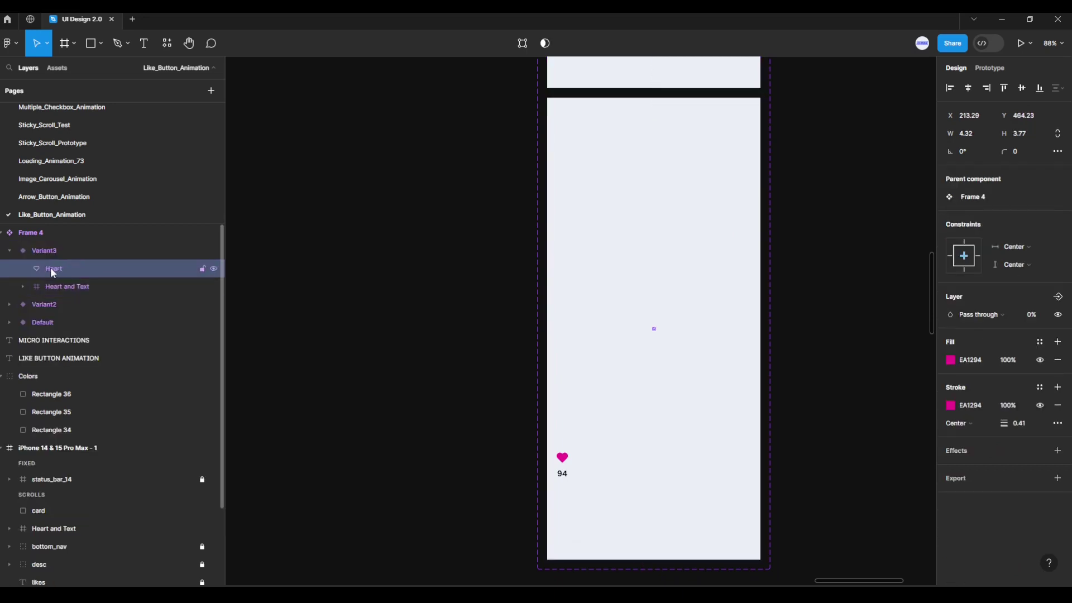
# - Scale Variant3's heart proportionally to about 382.67 × 333.77
pyautogui.click(49, 49)
pyautogui.click(42, 84)
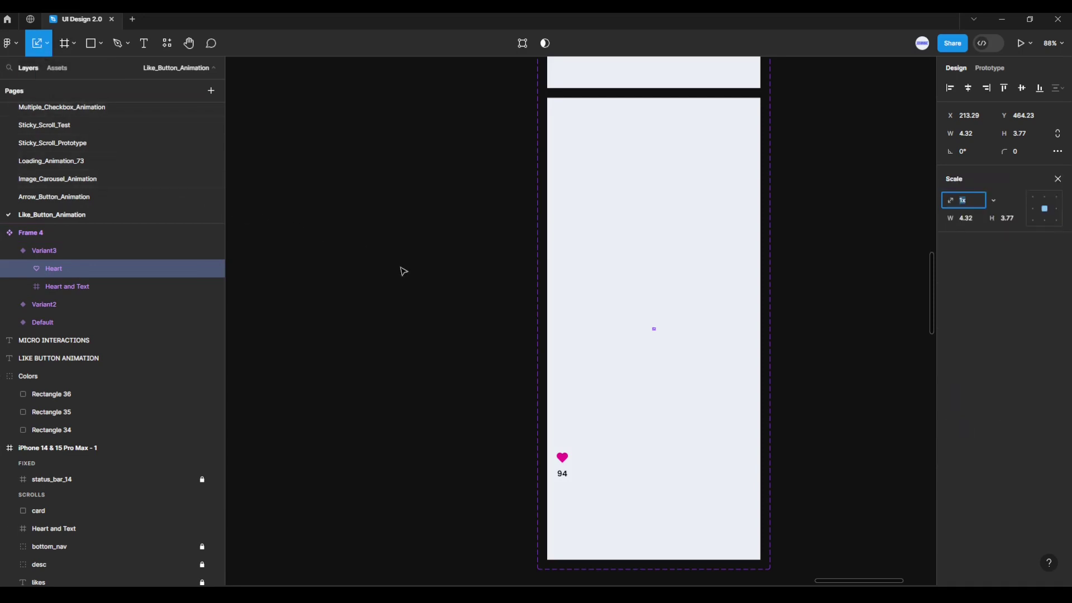
pyautogui.scroll(3, 665, 346)
pyautogui.scroll(5, 663, 338)
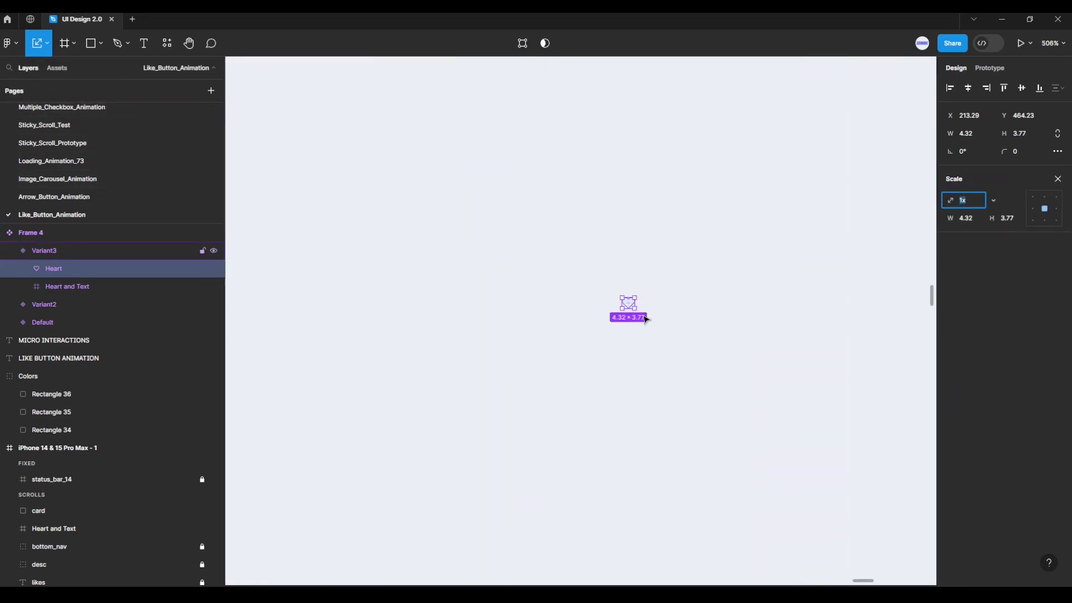
pyautogui.moveTo(637, 308); pyautogui.dragTo(725, 414)
pyautogui.scroll(-2, 728, 420)
pyautogui.scroll(-3, 754, 459)
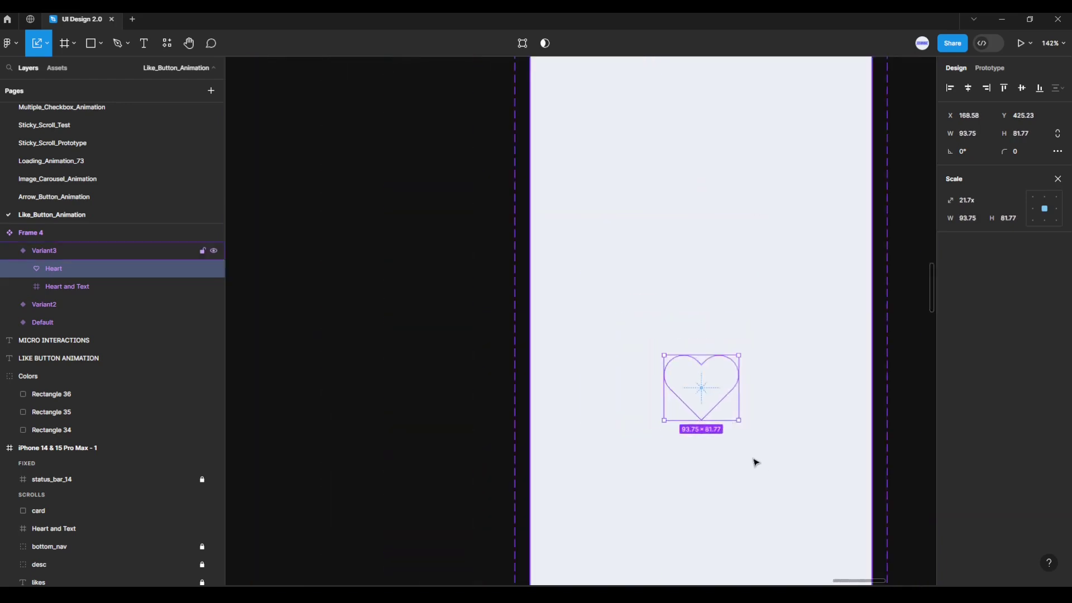
pyautogui.scroll(-2, 719, 366)
pyautogui.scroll(-1, 718, 346)
pyautogui.moveTo(717, 347)
pyautogui.mouseDown()
pyautogui.moveTo(691, 390)
pyautogui.moveTo(681, 385)
pyautogui.moveTo(695, 379)
pyautogui.moveTo(725, 416)
pyautogui.mouseUp()
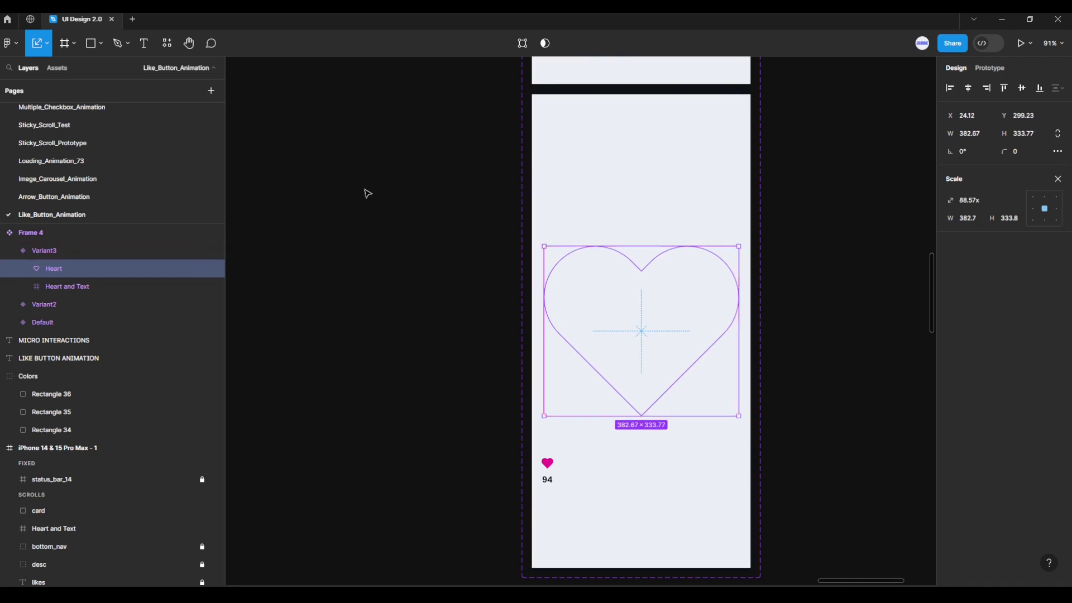
# - Return to the Move tool and set the heart's layer opacity to 100%
pyautogui.click(51, 46)
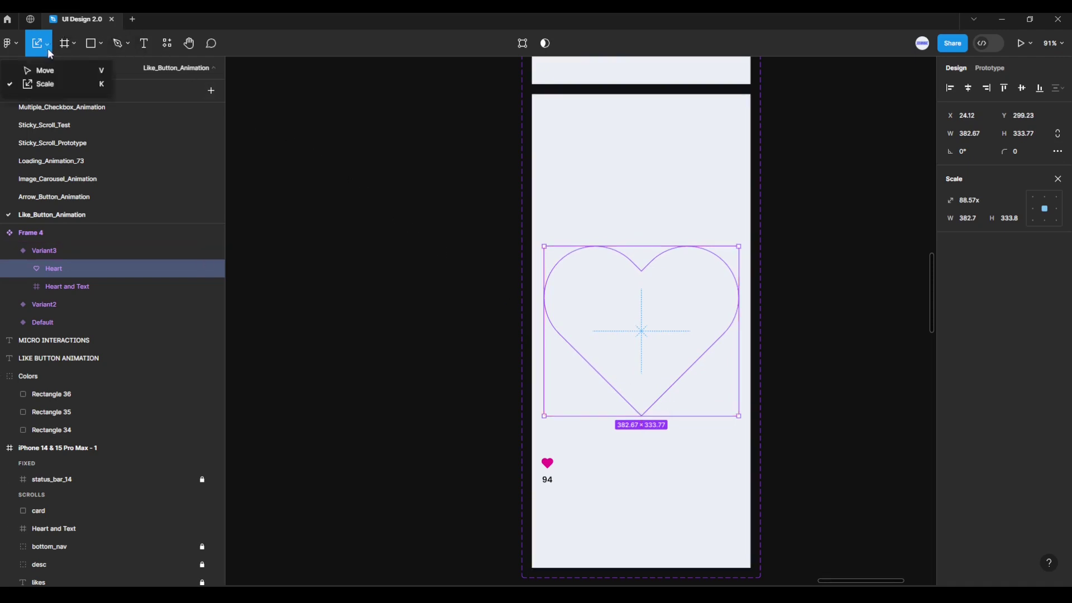
pyautogui.click(52, 68)
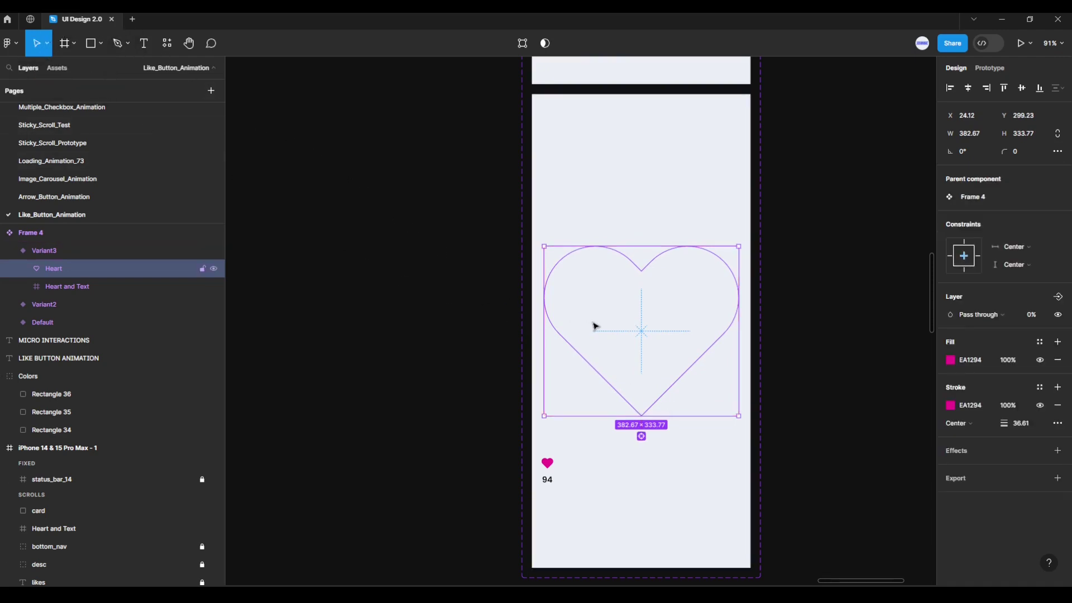
pyautogui.click(1038, 317)
pyautogui.write('100')
pyautogui.press('Return')
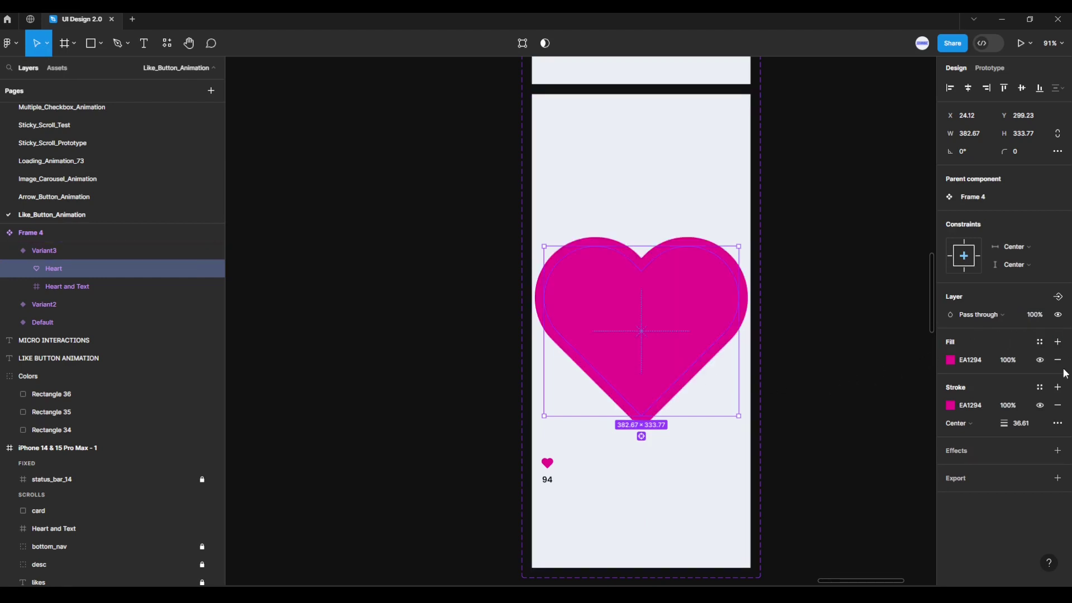
pyautogui.click(867, 418)
pyautogui.scroll(-3, 859, 391)
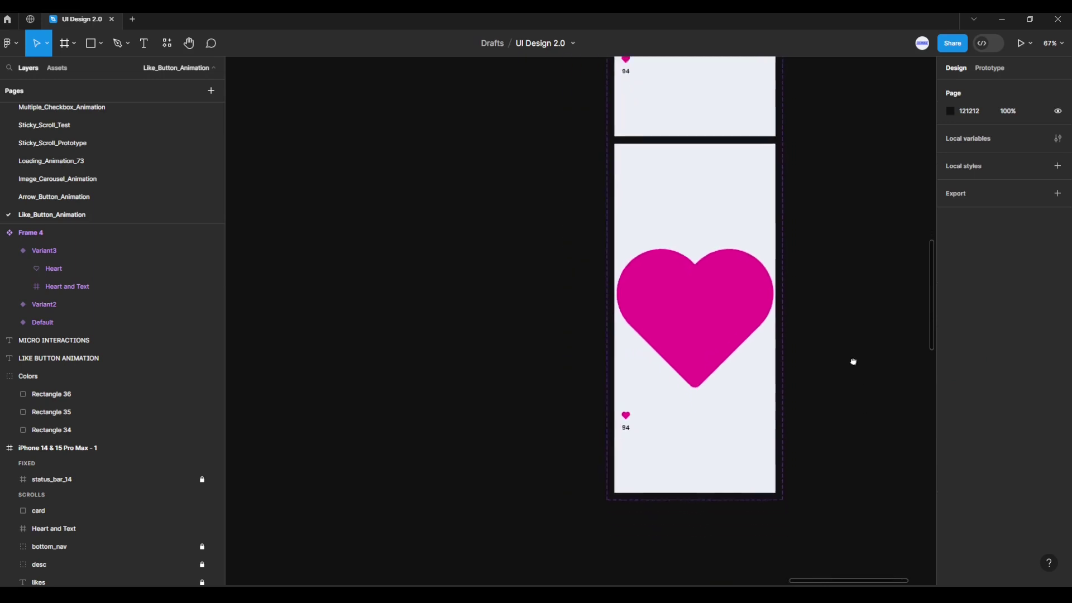
pyautogui.scroll(-2, 837, 279)
# - Add a new Variant4 below Variant3 in the component set
pyautogui.click(717, 348)
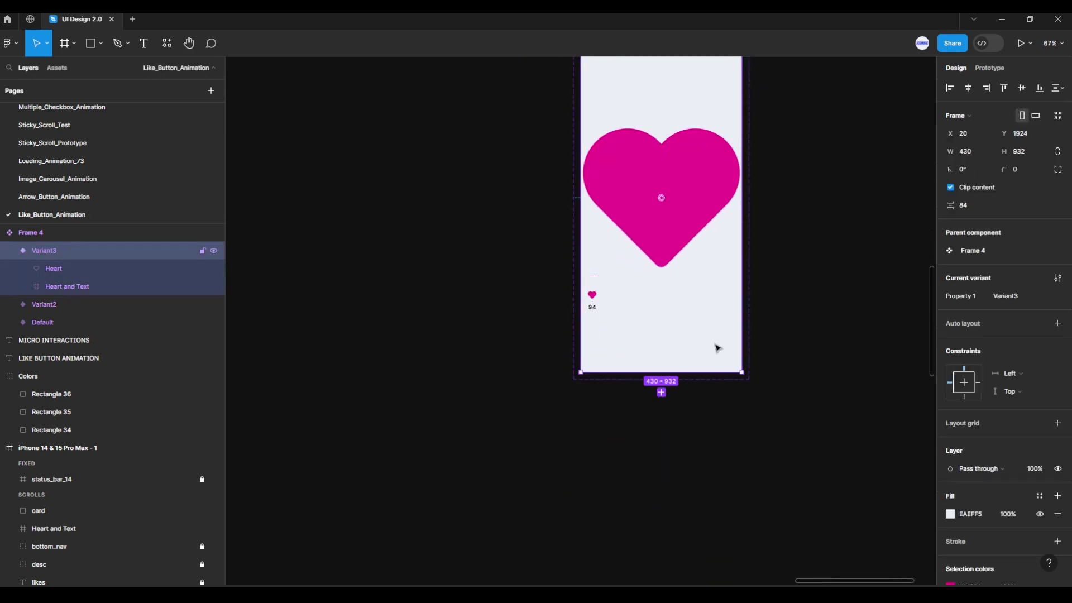
pyautogui.click(661, 393)
pyautogui.press('Return')
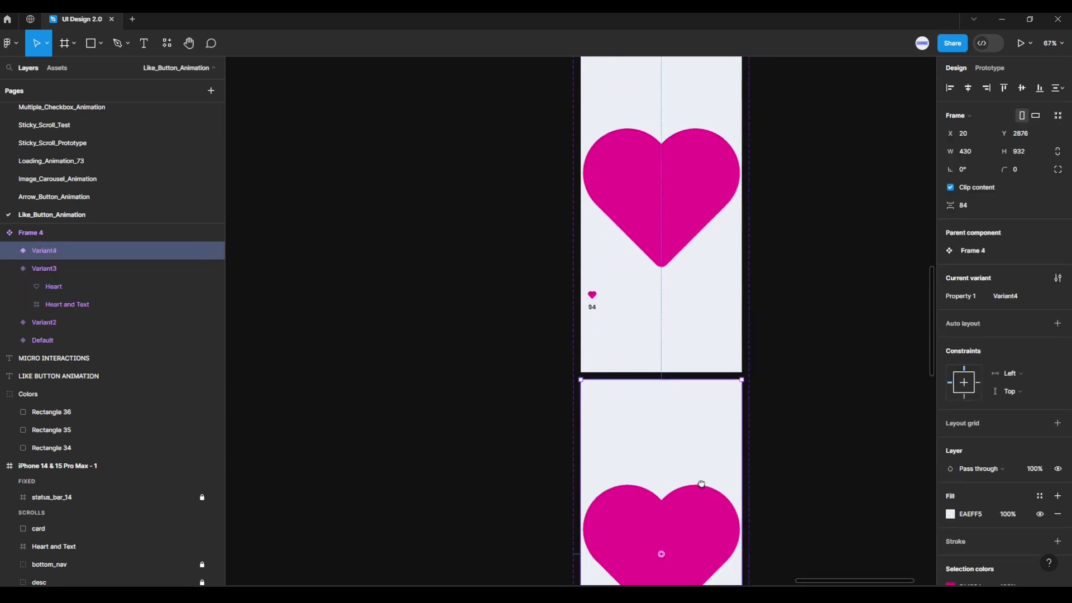
pyautogui.moveTo(702, 487); pyautogui.dragTo(697, 285)
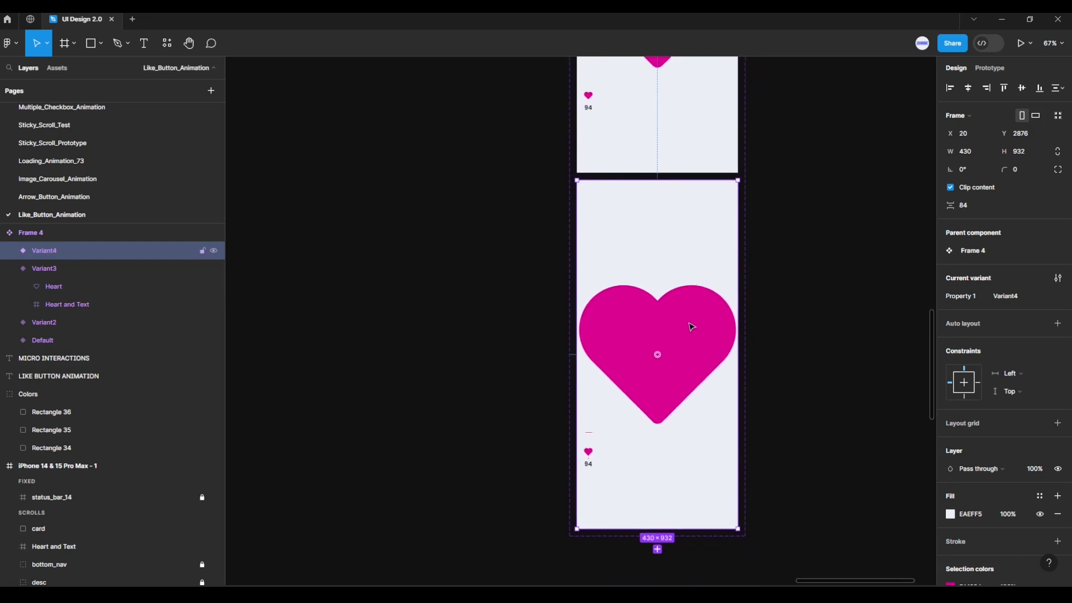
# - Scale Variant4's heart down proportionally to 57.06 × 49.77
pyautogui.click(691, 327)
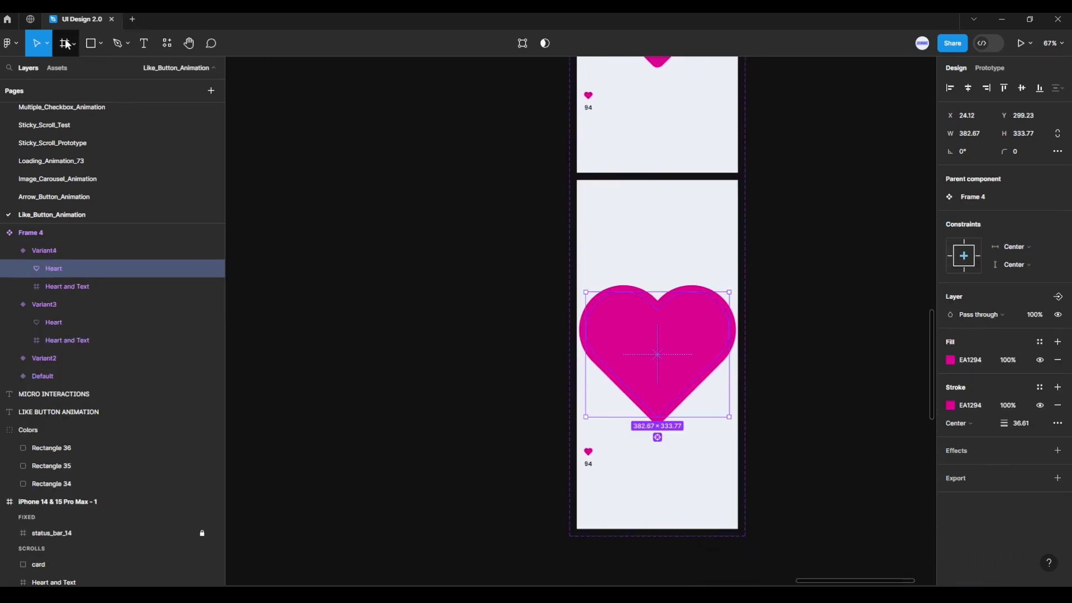
pyautogui.click(47, 43)
pyautogui.click(54, 86)
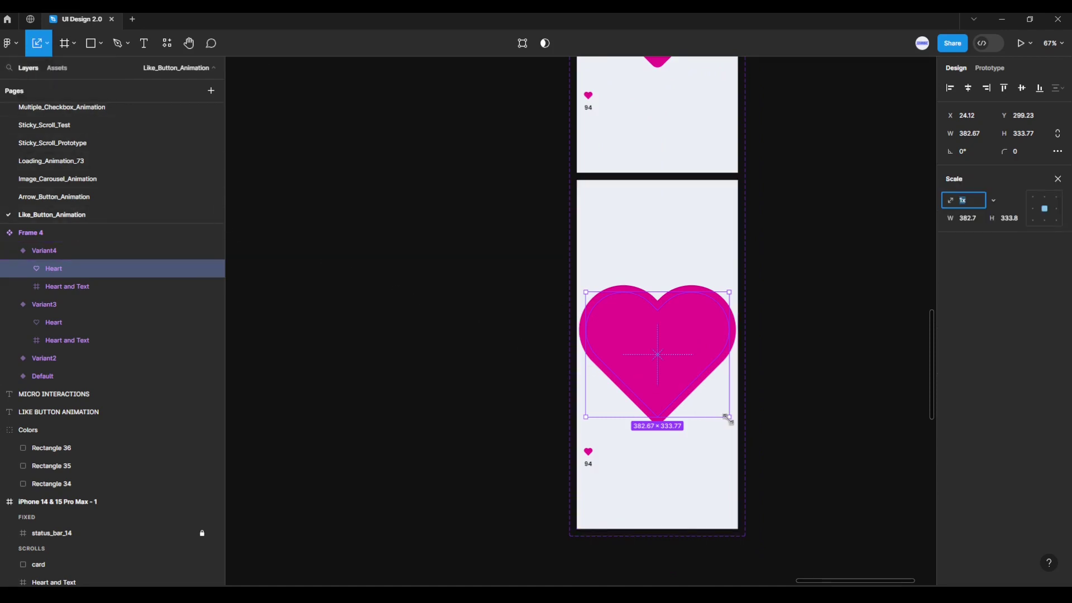
pyautogui.moveTo(727, 418); pyautogui.dragTo(668, 366)
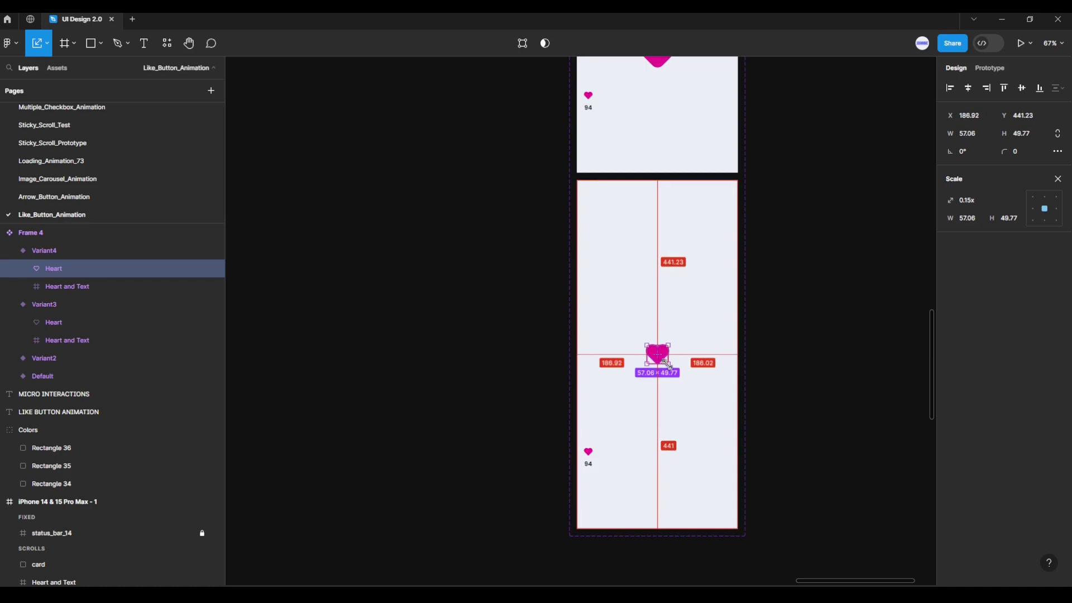
# - Return to the Move tool and add Variant5 after Variant4
pyautogui.click(694, 402)
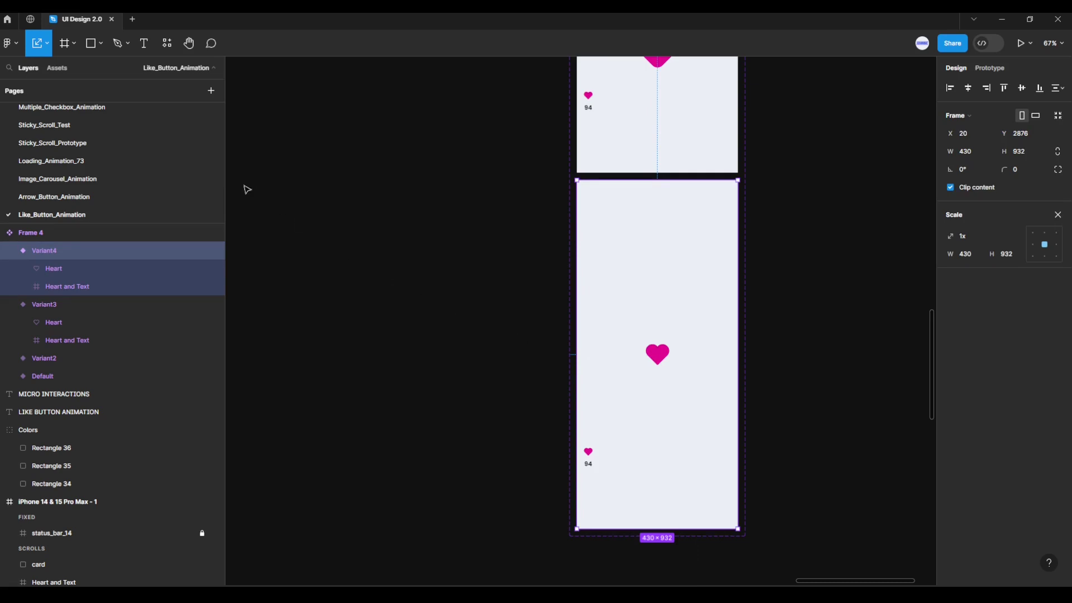
pyautogui.click(47, 43)
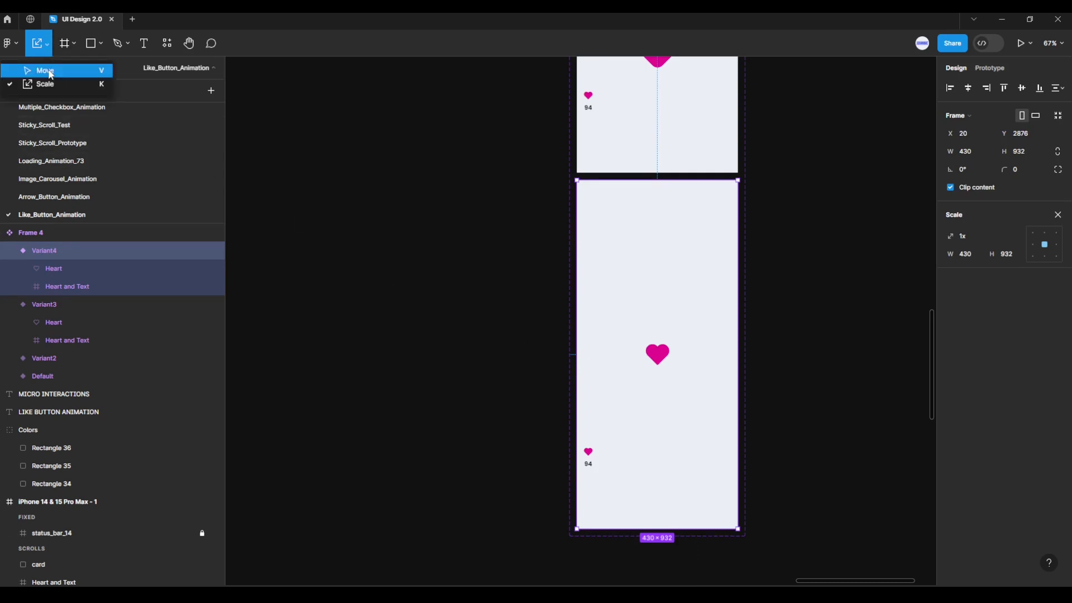
pyautogui.click(50, 72)
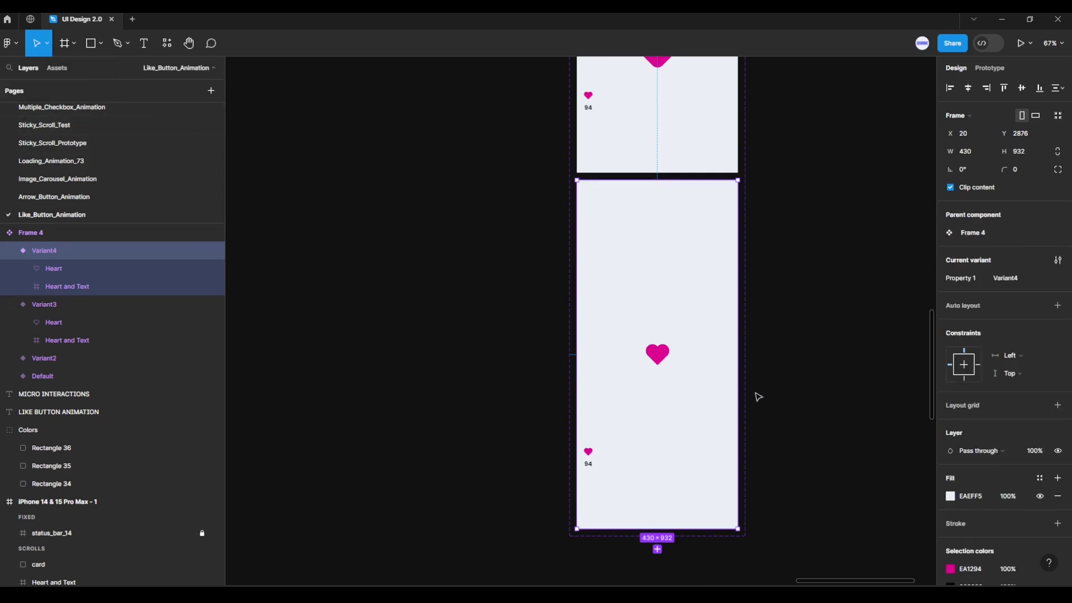
pyautogui.scroll(-3, 785, 448)
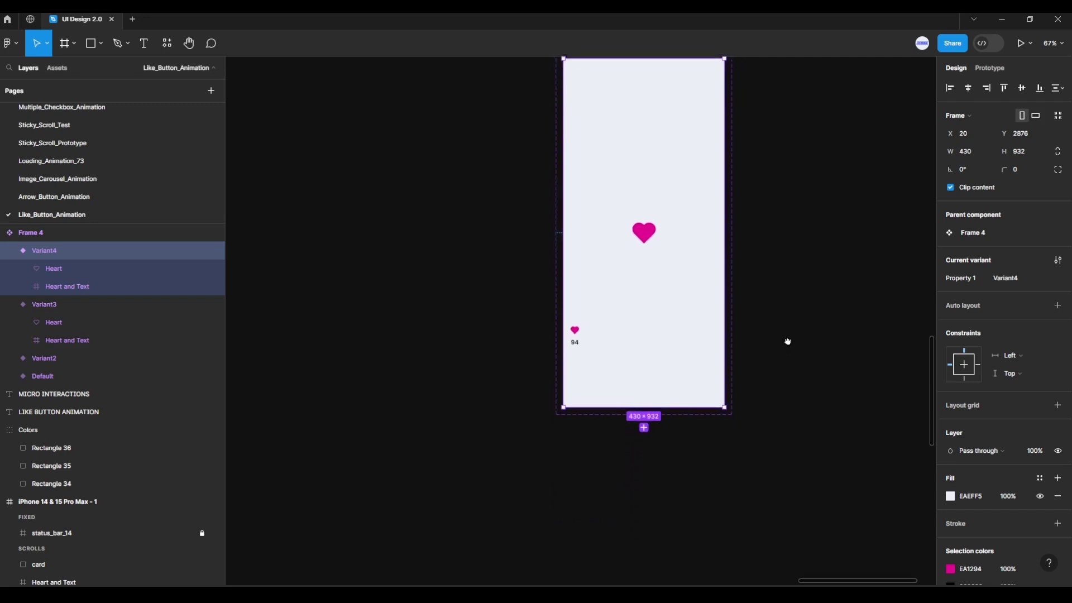
pyautogui.click(644, 425)
# - Nudge Variant5's large heart up with Shift+Up to Y −58.77, above the frame
pyautogui.moveTo(758, 523)
pyautogui.mouseDown()
pyautogui.moveTo(768, 354)
pyautogui.moveTo(752, 308)
pyautogui.mouseUp()
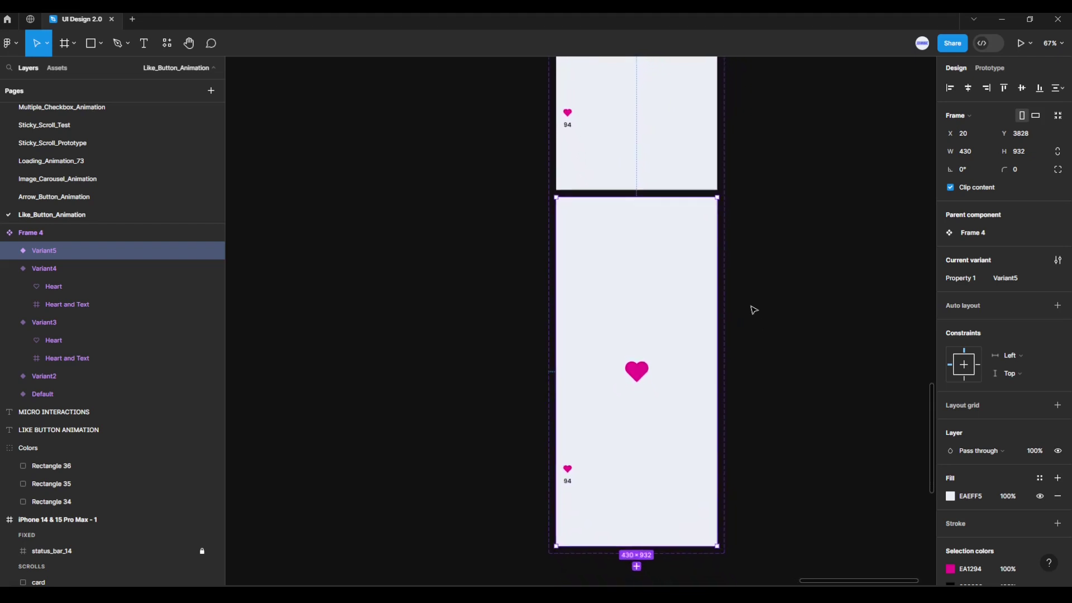
pyautogui.click(641, 379)
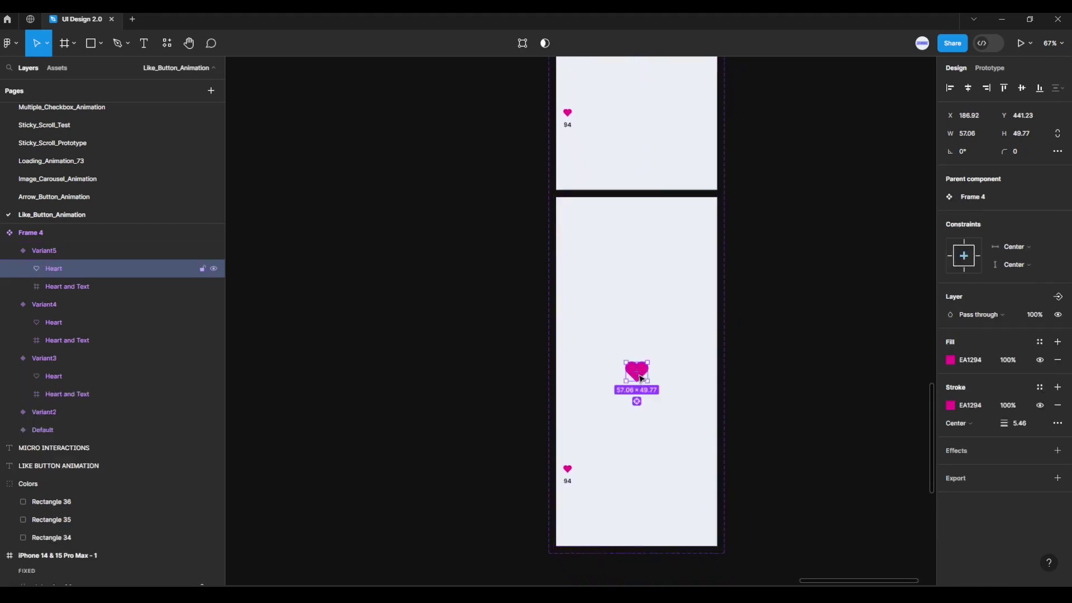
pyautogui.hotkey('shift', 'Up')
pyautogui.hotkey('shift', 'Up')
pyautogui.hotkey('shift', 'Up')
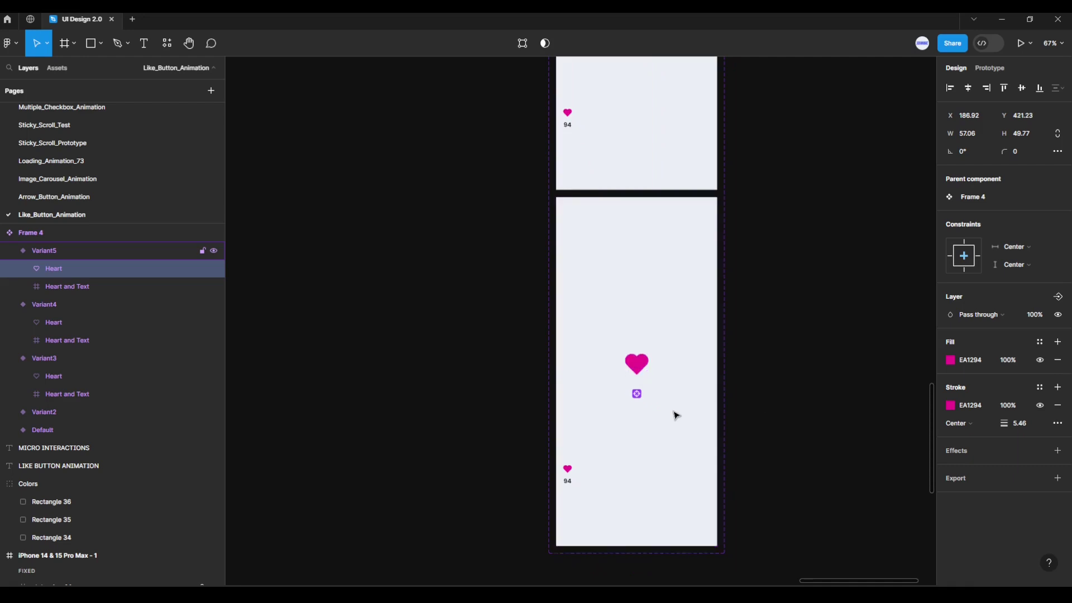
pyautogui.hotkey('shift', 'Up')
pyautogui.hotkey('shift', 'Up')
pyautogui.hotkey('shift', 'Up')
pyautogui.hotkey('shift', 'Up')
pyautogui.hotkey('shift', 'Up')
pyautogui.hotkey('shift', 'Up')
pyautogui.hotkey('shift', 'Up')
pyautogui.hotkey('shift', 'Up')
pyautogui.hotkey('shift', 'Up')
pyautogui.hotkey('shift', 'Up')
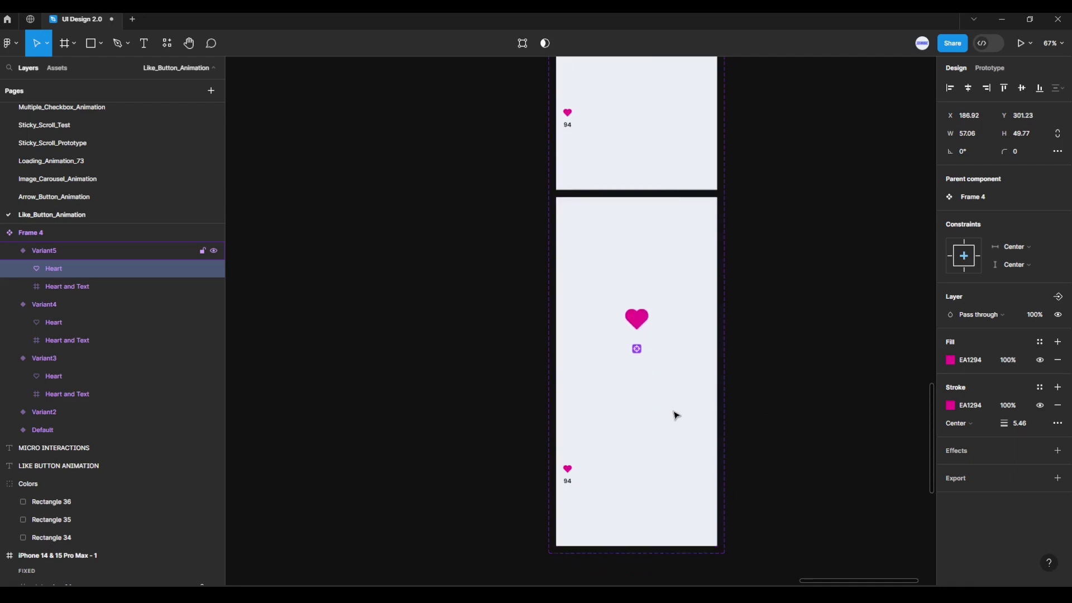
pyautogui.hotkey('shift', 'Up')
pyautogui.hotkey('shift', 'Up')
pyautogui.hotkey('shift', 'Up')
pyautogui.hotkey('shift', 'Up')
pyautogui.hotkey('shift', 'Up')
pyautogui.hotkey('shift', 'Up')
pyautogui.hotkey('shift', 'Up')
pyautogui.hotkey('shift', 'Up')
pyautogui.hotkey('shift', 'Up')
pyautogui.hotkey('shift', 'Up')
pyautogui.hotkey('shift', 'Up')
pyautogui.hotkey('shift', 'Up')
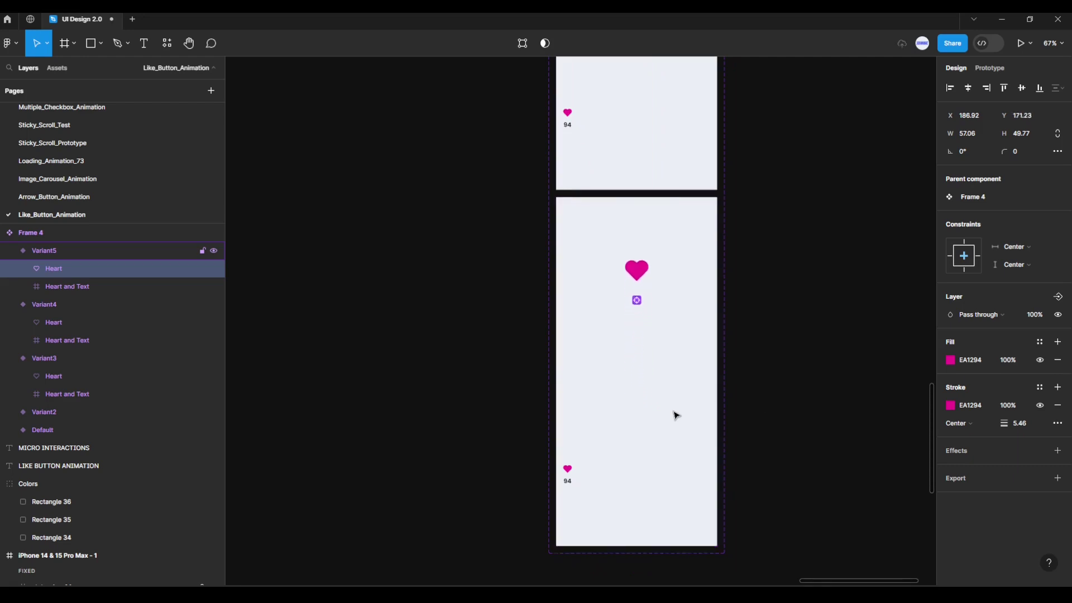
pyautogui.hotkey('shift', 'Up')
pyautogui.hotkey('shift', 'Up')
pyautogui.hotkey('shift', 'Up')
pyautogui.hotkey('shift', 'Up')
pyautogui.hotkey('shift', 'Up')
pyautogui.hotkey('shift', 'Up')
pyautogui.hotkey('shift', 'Up')
pyautogui.hotkey('shift', 'Up')
pyautogui.hotkey('shift', 'Up')
pyautogui.hotkey('shift', 'Up')
pyautogui.hotkey('shift', 'Up')
pyautogui.hotkey('shift', 'Up')
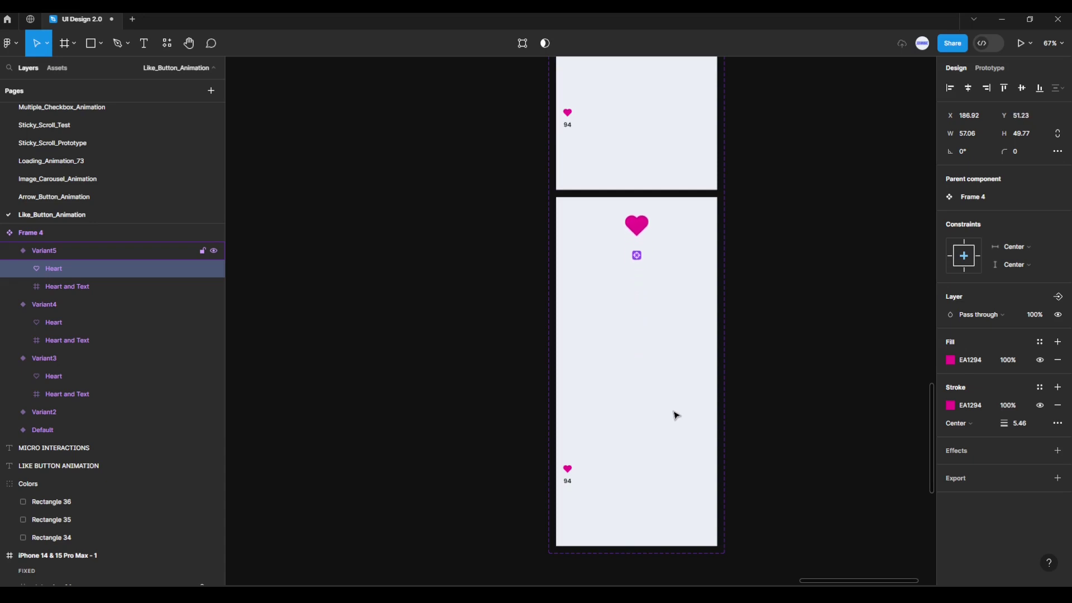
pyautogui.hotkey('shift', 'Up')
pyautogui.hotkey('shift', 'Up')
pyautogui.hotkey('shift', 'Up')
pyautogui.hotkey('shift', 'Up')
pyautogui.hotkey('shift', 'Up')
pyautogui.hotkey('shift', 'Up')
pyautogui.hotkey('shift', 'Up')
pyautogui.hotkey('shift', 'Up')
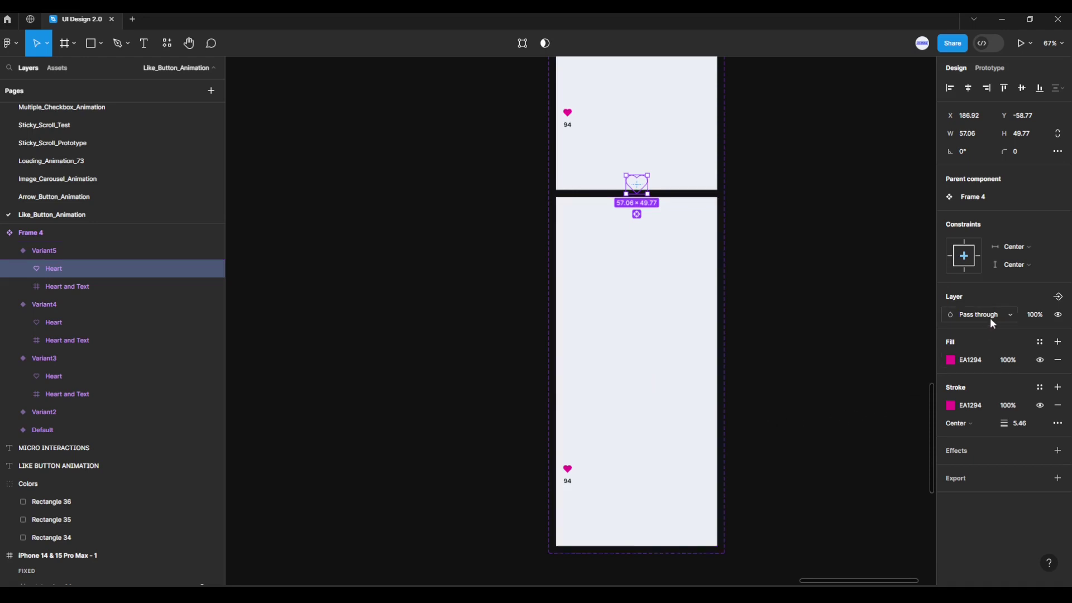
pyautogui.click(1045, 316)
# - Remove the EAEFF5 background fill from the Default and Variant2 frames
pyautogui.click(840, 358)
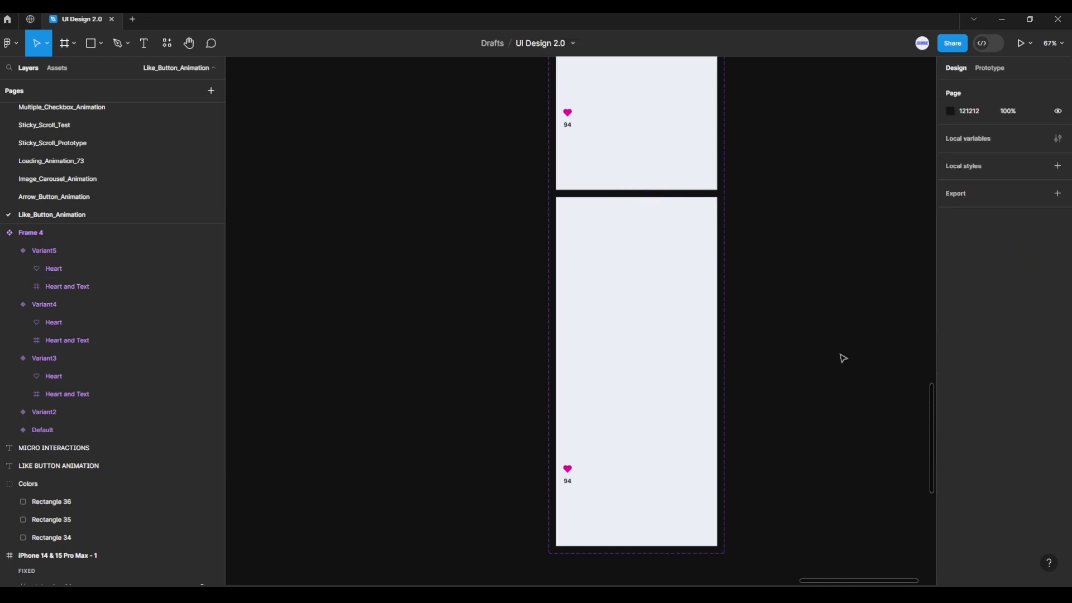
pyautogui.scroll(-1, 842, 358)
pyautogui.scroll(-3, 840, 357)
pyautogui.scroll(-3, 830, 265)
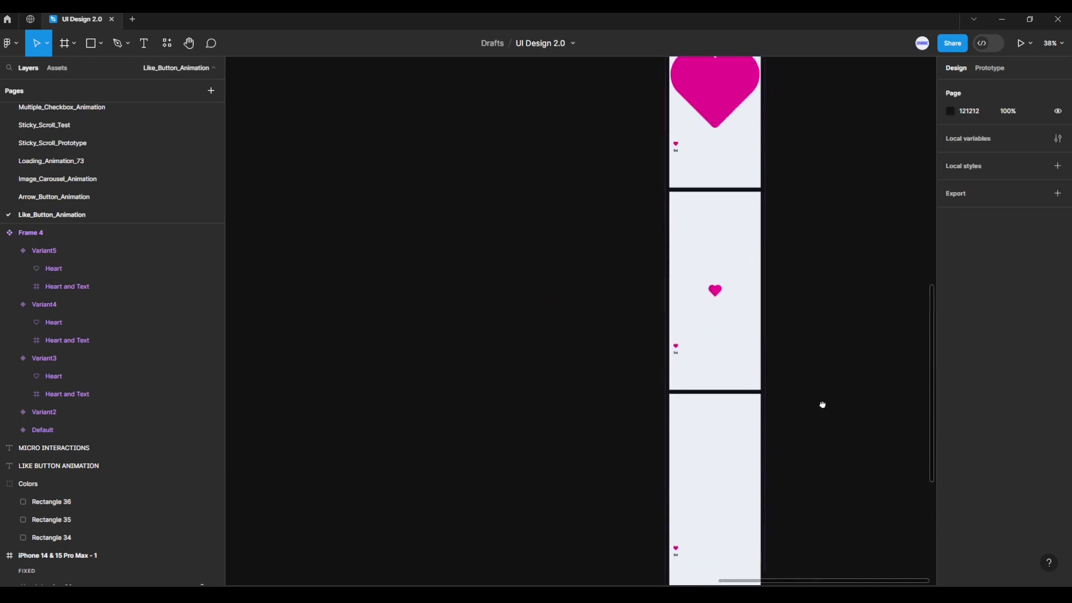
pyautogui.scroll(-1, 820, 357)
pyautogui.scroll(-3, 818, 344)
pyautogui.moveTo(811, 354); pyautogui.dragTo(741, 435)
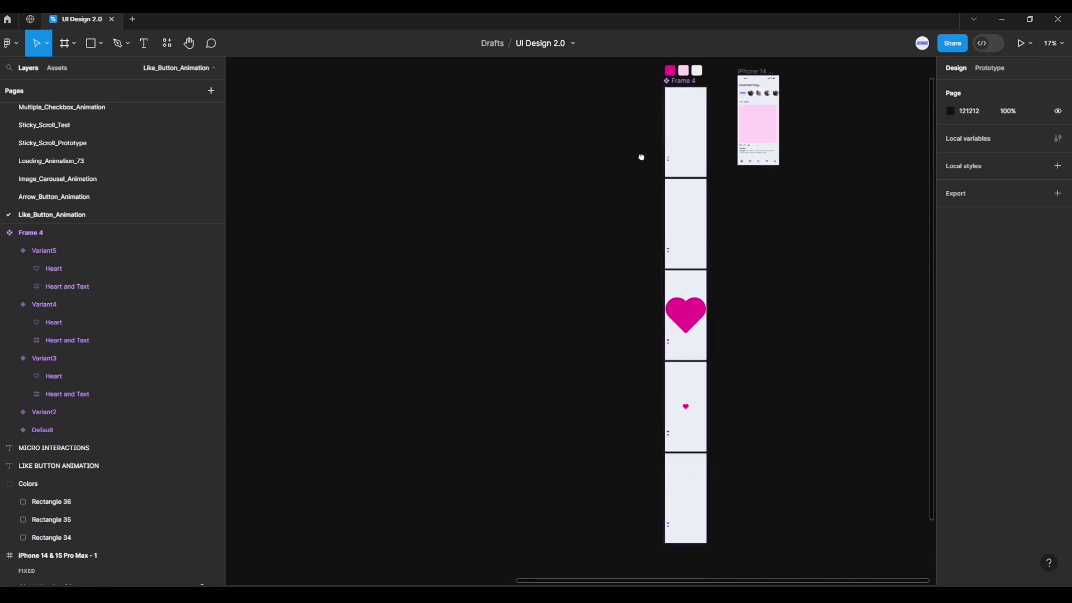
pyautogui.moveTo(640, 155); pyautogui.dragTo(614, 225)
pyautogui.click(662, 224)
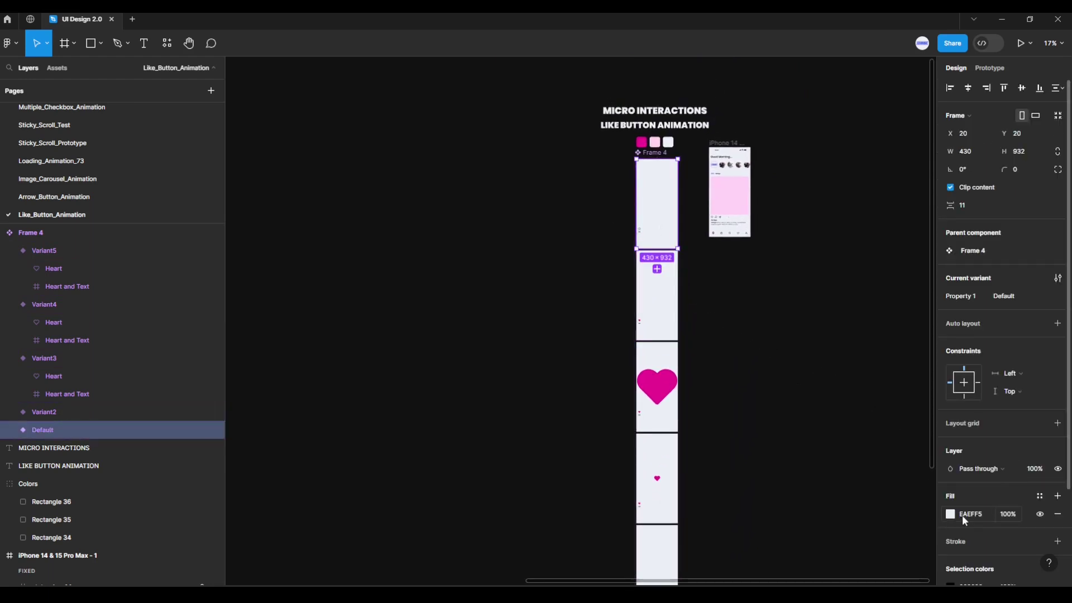
pyautogui.click(1058, 514)
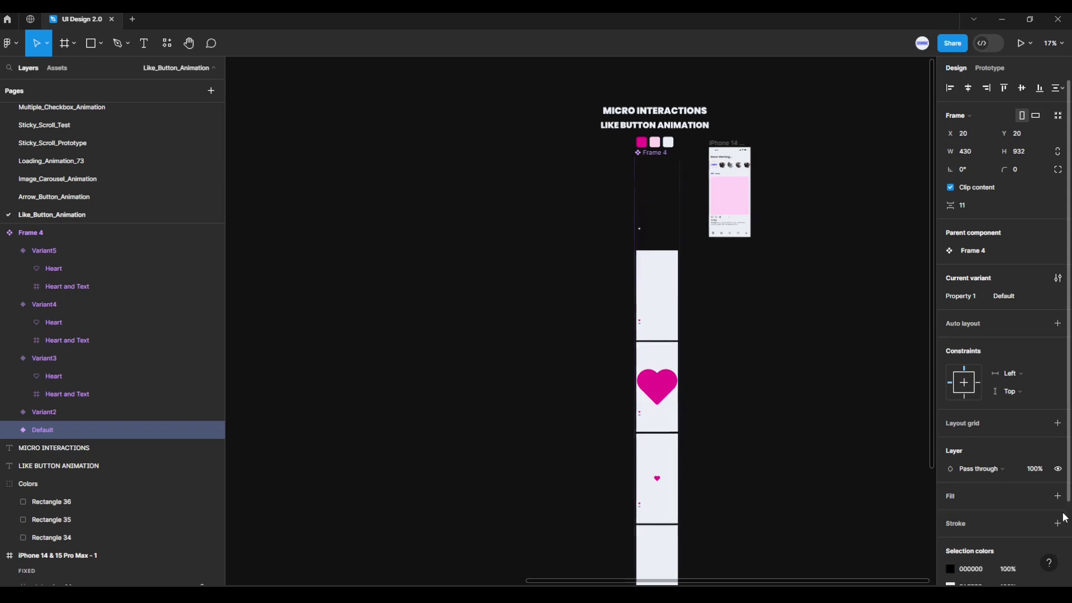
pyautogui.click(673, 305)
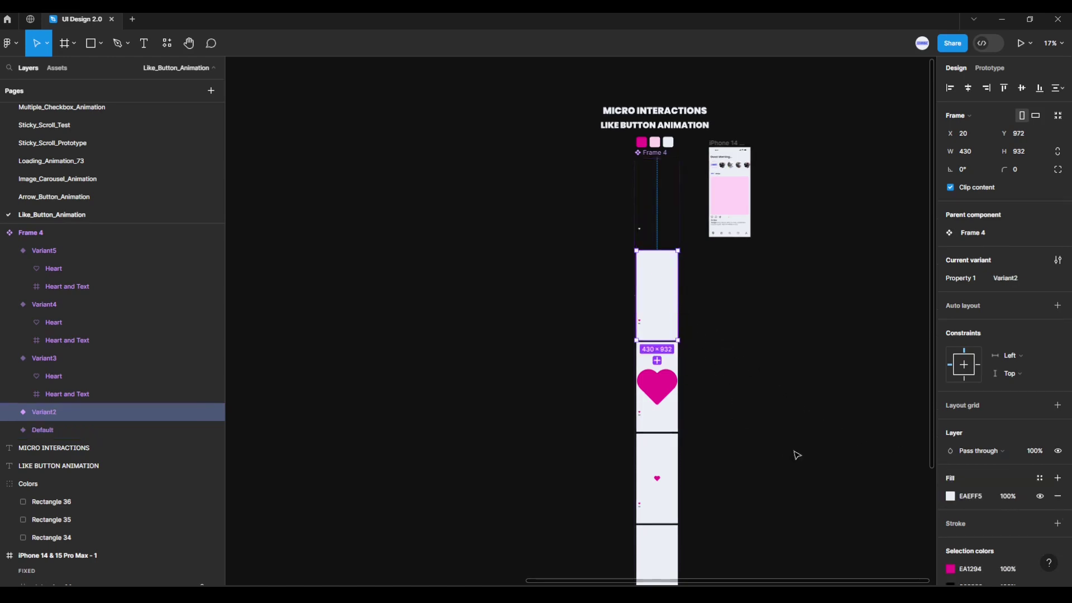
pyautogui.click(1058, 496)
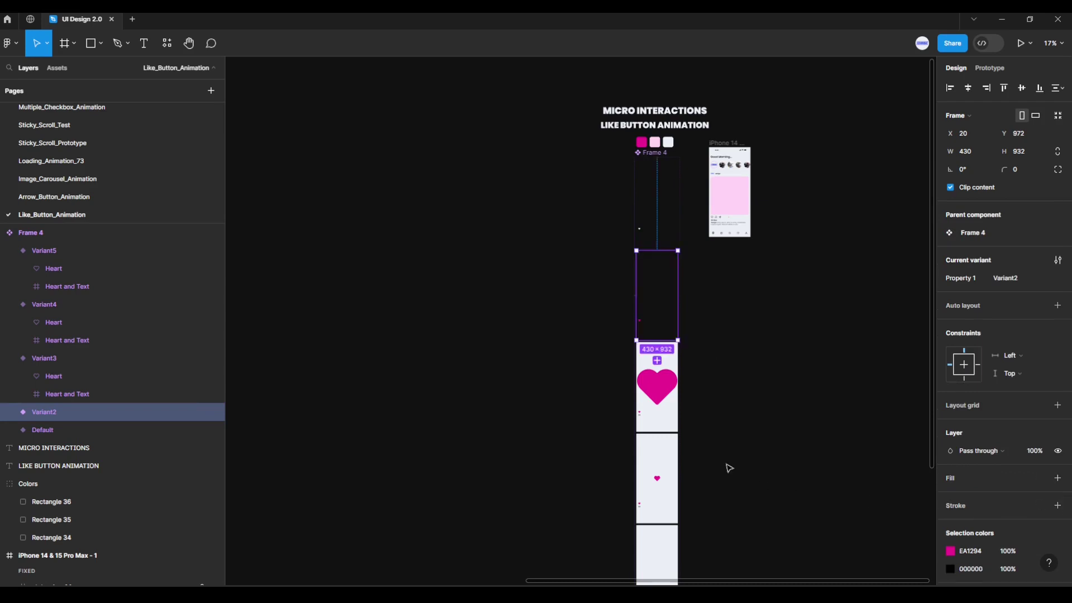
# - Remove the EAEFF5 fill from the Variant3, Variant4 and Variant5 frames
pyautogui.click(672, 426)
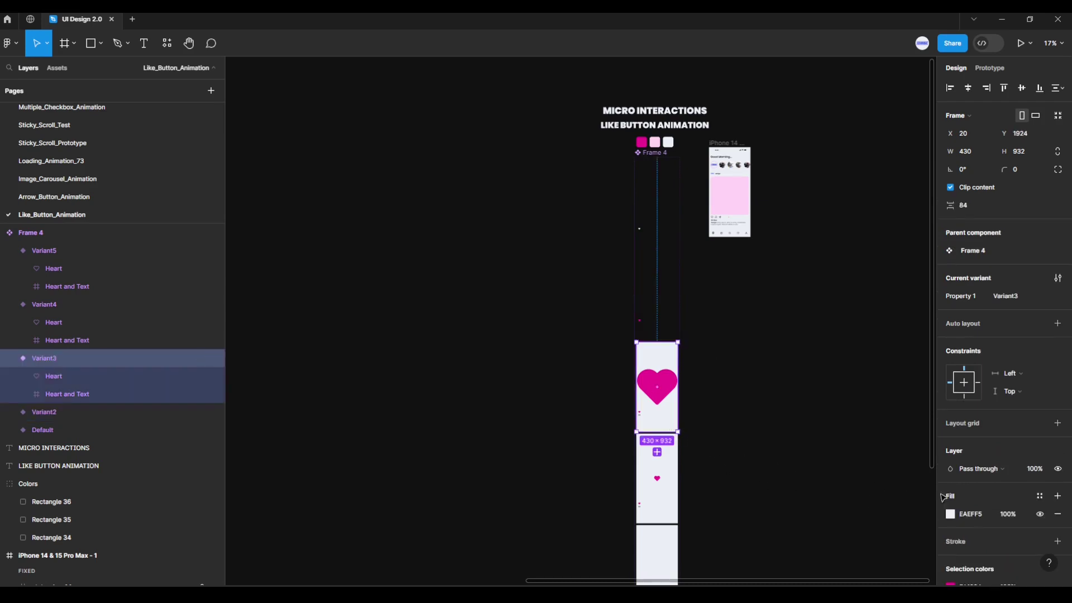
pyautogui.click(1058, 513)
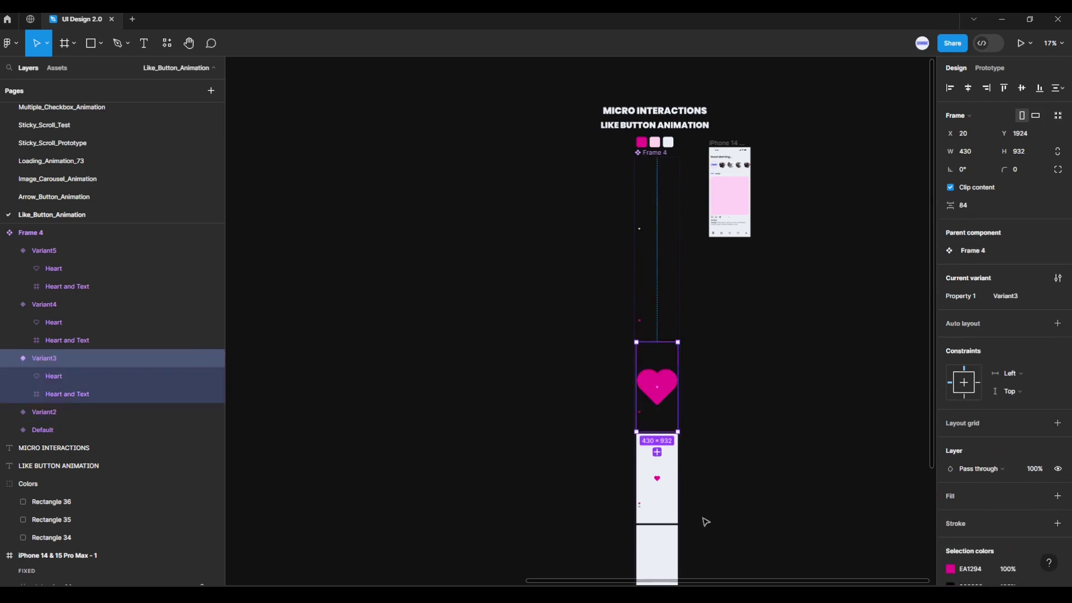
pyautogui.click(665, 506)
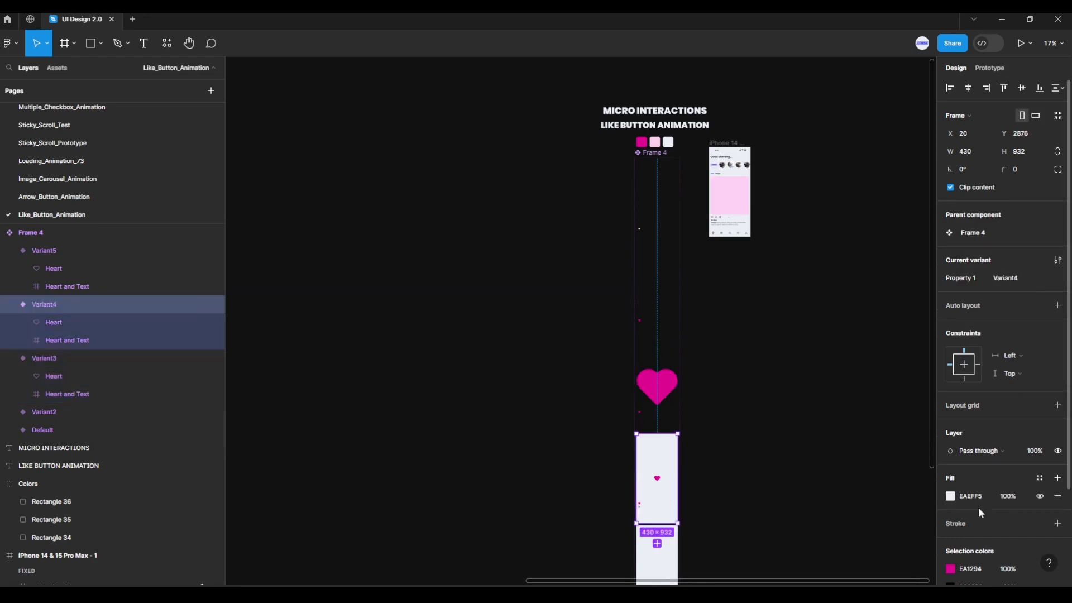
pyautogui.click(1057, 496)
pyautogui.scroll(-3, 815, 441)
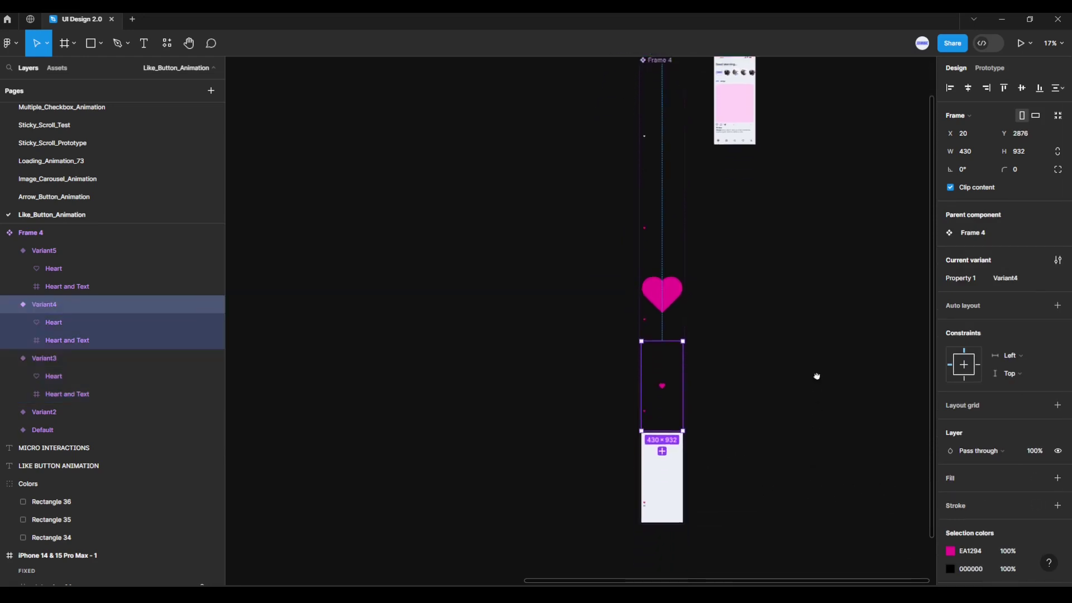
pyautogui.scroll(-2, 782, 385)
pyautogui.click(672, 425)
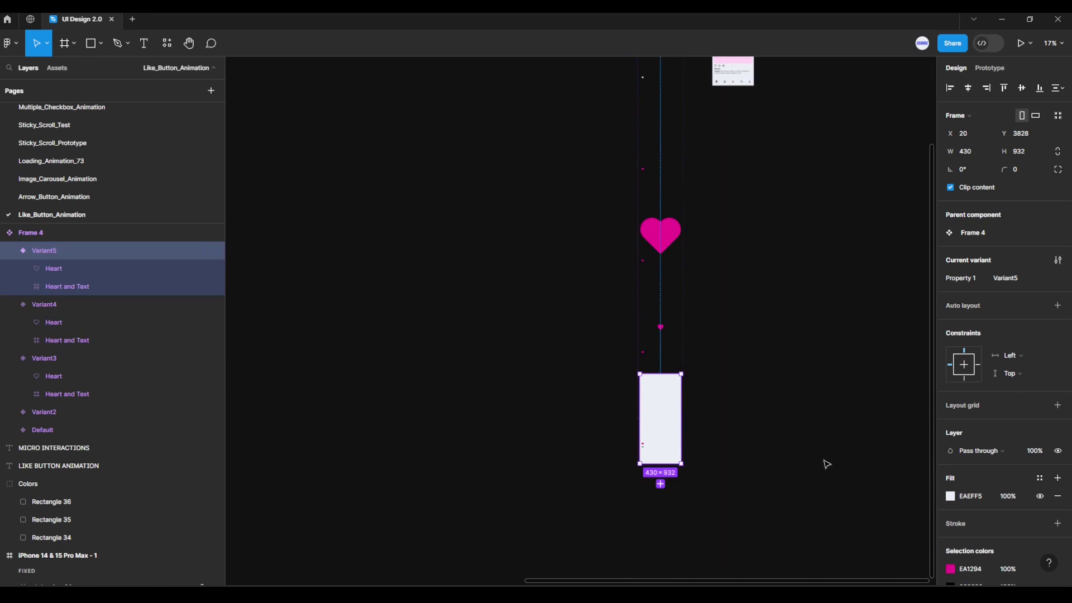
pyautogui.click(1058, 496)
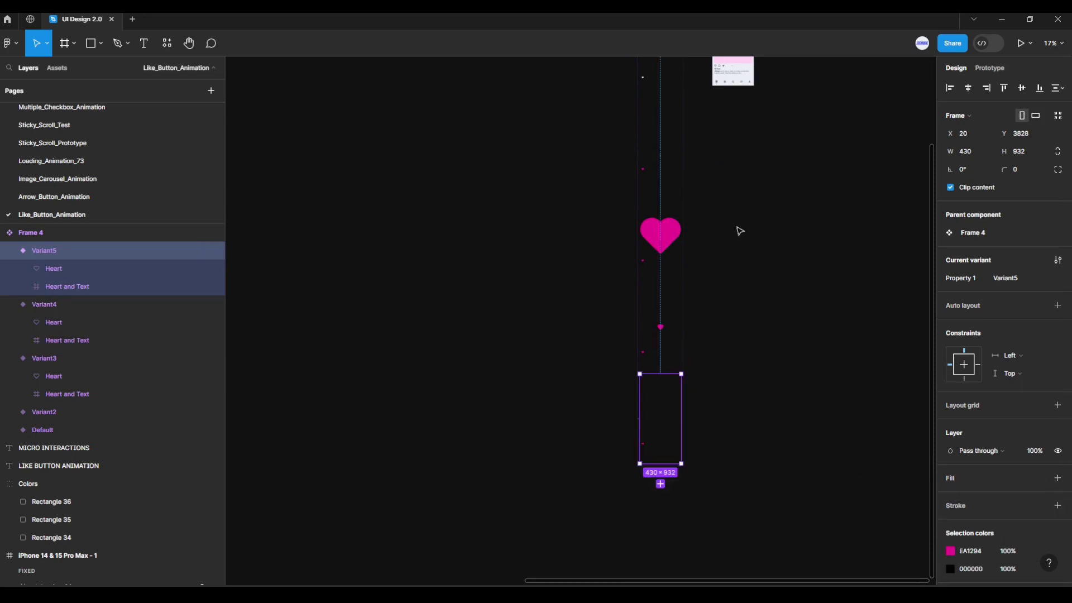
pyautogui.scroll(1, 739, 235)
pyautogui.scroll(4, 738, 335)
pyautogui.scroll(3, 647, 237)
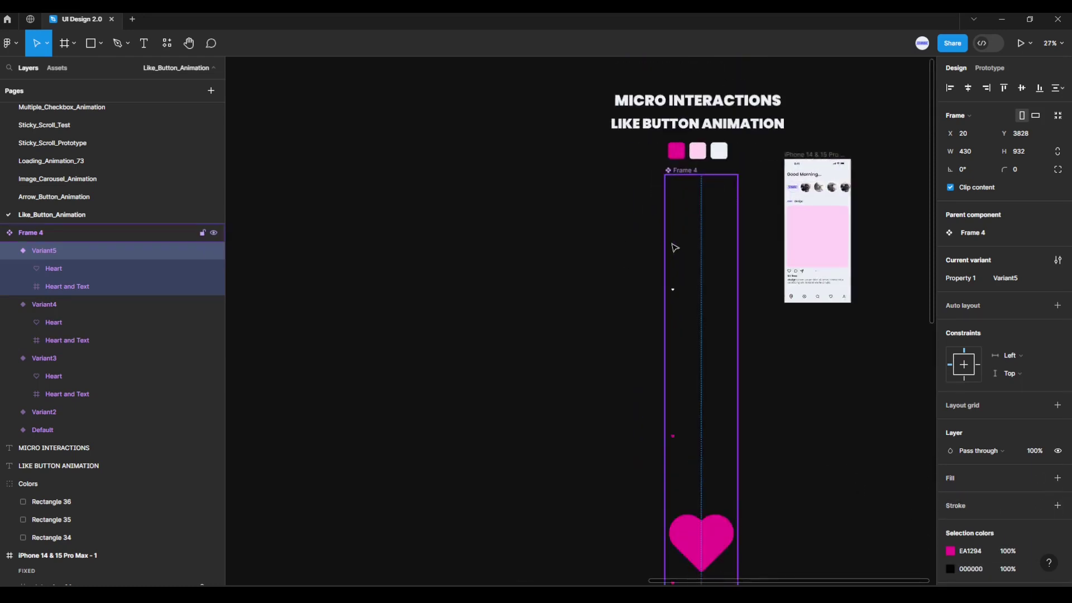
pyautogui.scroll(2, 675, 246)
pyautogui.moveTo(524, 291); pyautogui.dragTo(477, 293)
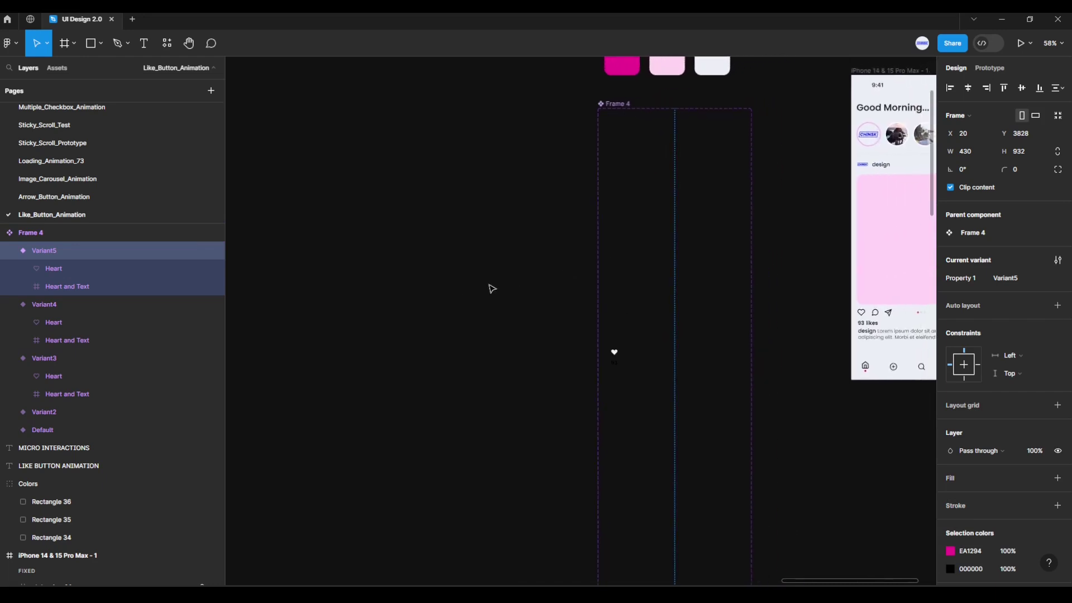
pyautogui.scroll(1, 491, 286)
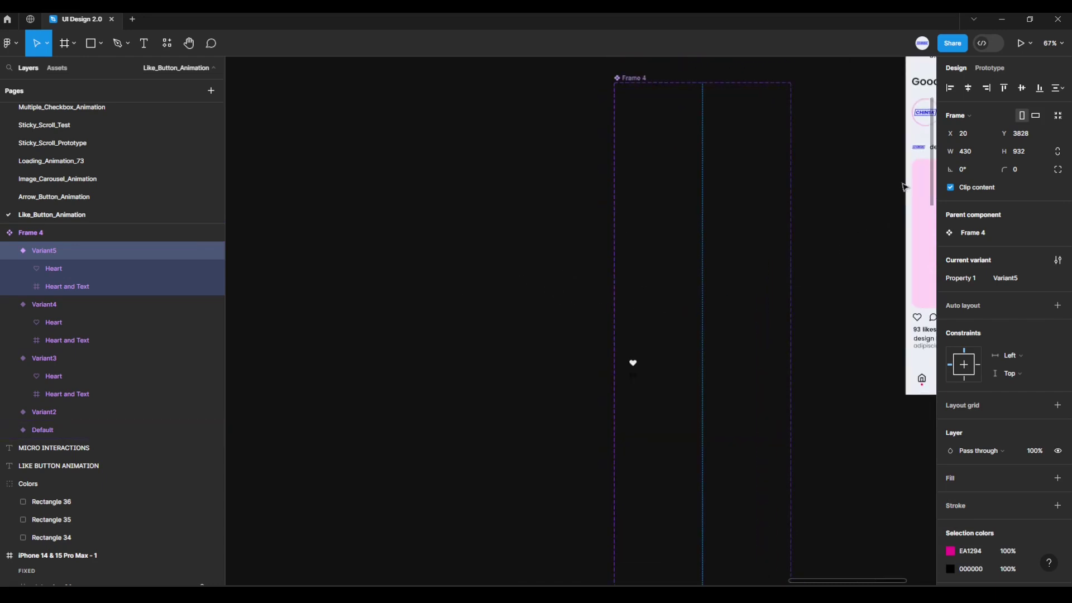
# - In prototype mode, select the Heart layer inside the Default variant
pyautogui.click(981, 70)
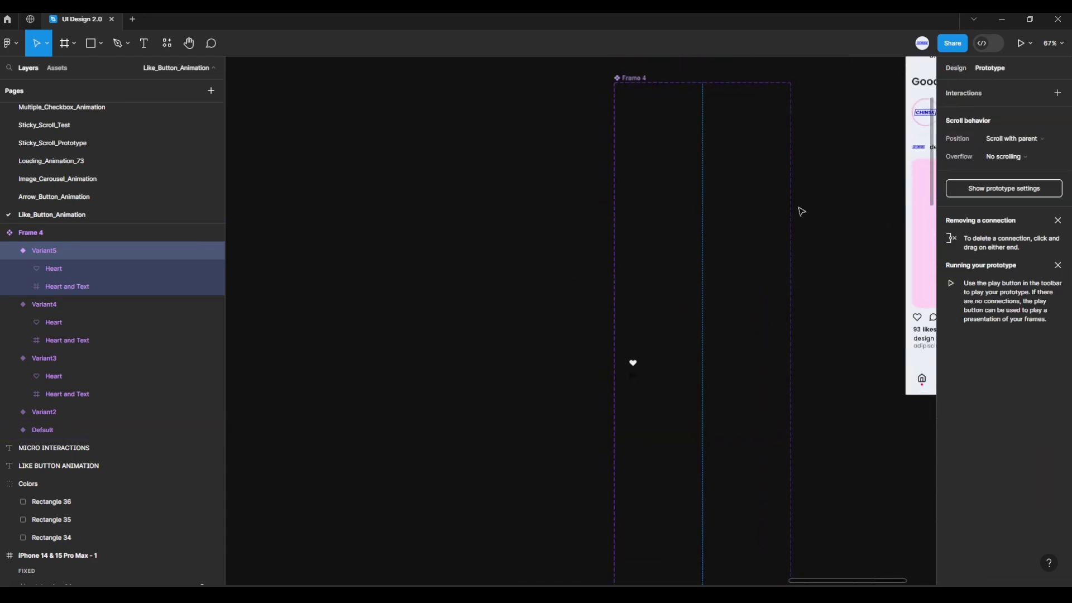
pyautogui.click(758, 240)
pyautogui.moveTo(122, 429)
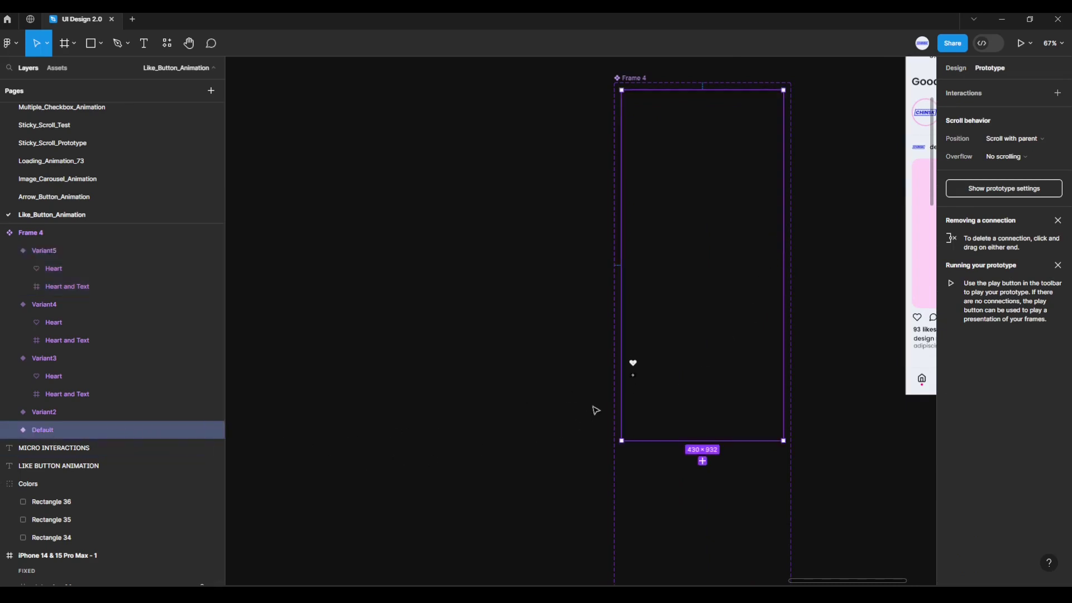
pyautogui.keyDown('ctrl'); pyautogui.scroll(3, 630, 364); pyautogui.keyUp('ctrl')
pyautogui.keyDown('ctrl'); pyautogui.scroll(3, 631, 364); pyautogui.keyUp('ctrl')
pyautogui.keyDown('ctrl'); pyautogui.scroll(2, 630, 363); pyautogui.keyUp('ctrl')
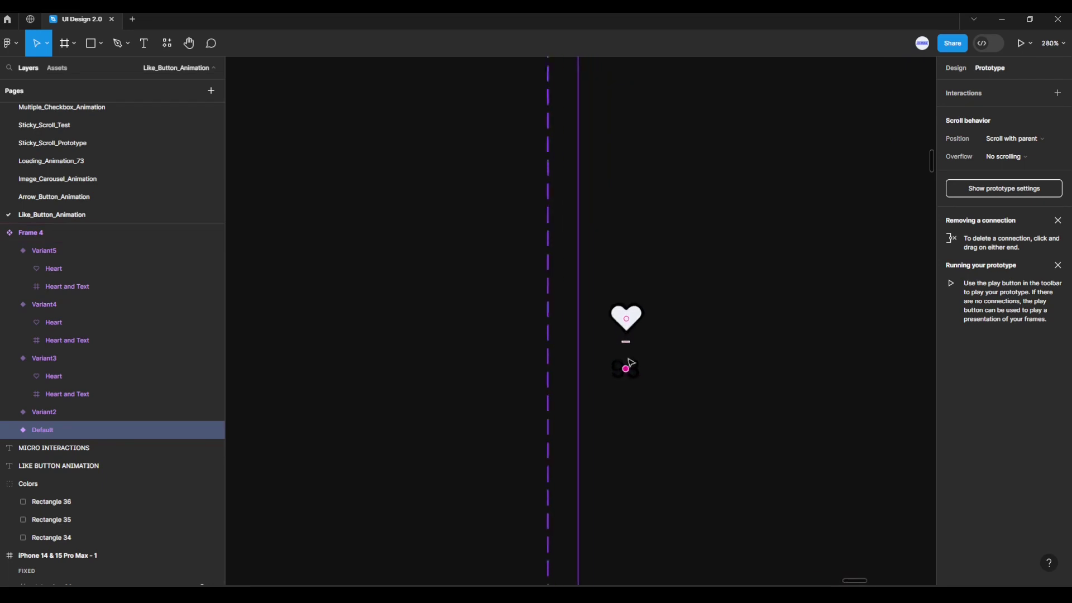
pyautogui.click(626, 367)
pyautogui.click(638, 320)
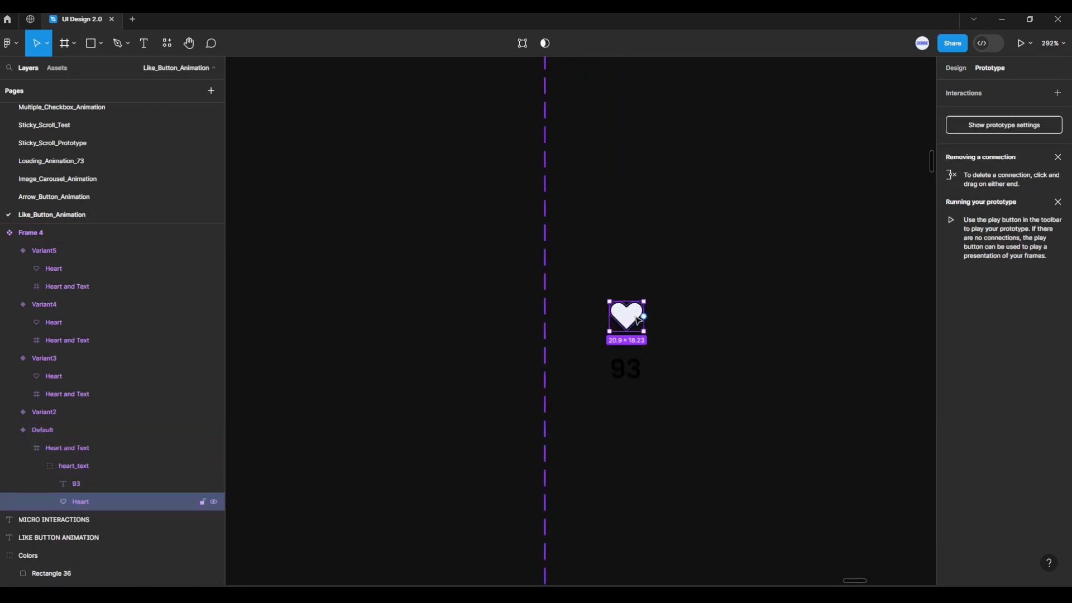
pyautogui.keyDown('ctrl'); pyautogui.scroll(-3, 708, 366); pyautogui.keyUp('ctrl')
pyautogui.moveTo(725, 397); pyautogui.dragTo(646, 199)
pyautogui.keyDown('ctrl'); pyautogui.scroll(-3, 641, 204); pyautogui.keyUp('ctrl')
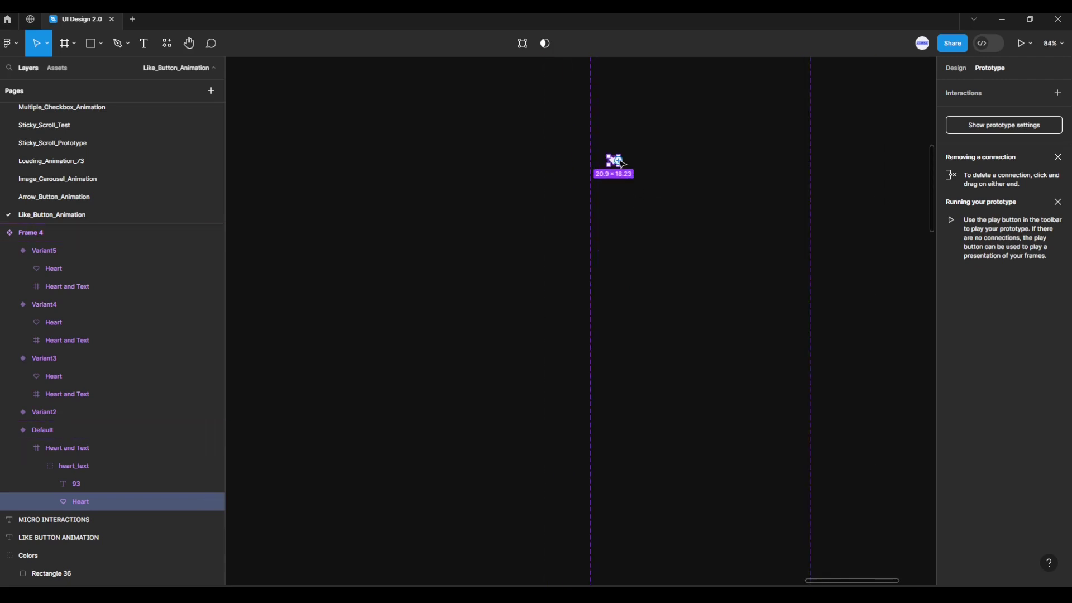
# - Link the heart to Variant2: On tap, Smart animate, Ease out, 300ms
pyautogui.moveTo(621, 163); pyautogui.dragTo(677, 325)
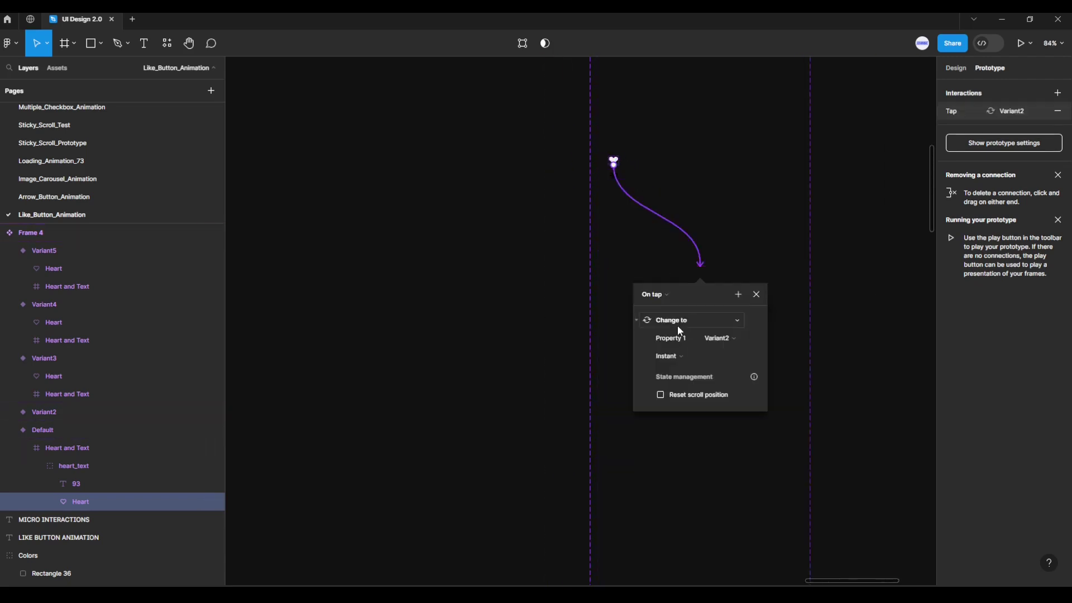
pyautogui.click(664, 296)
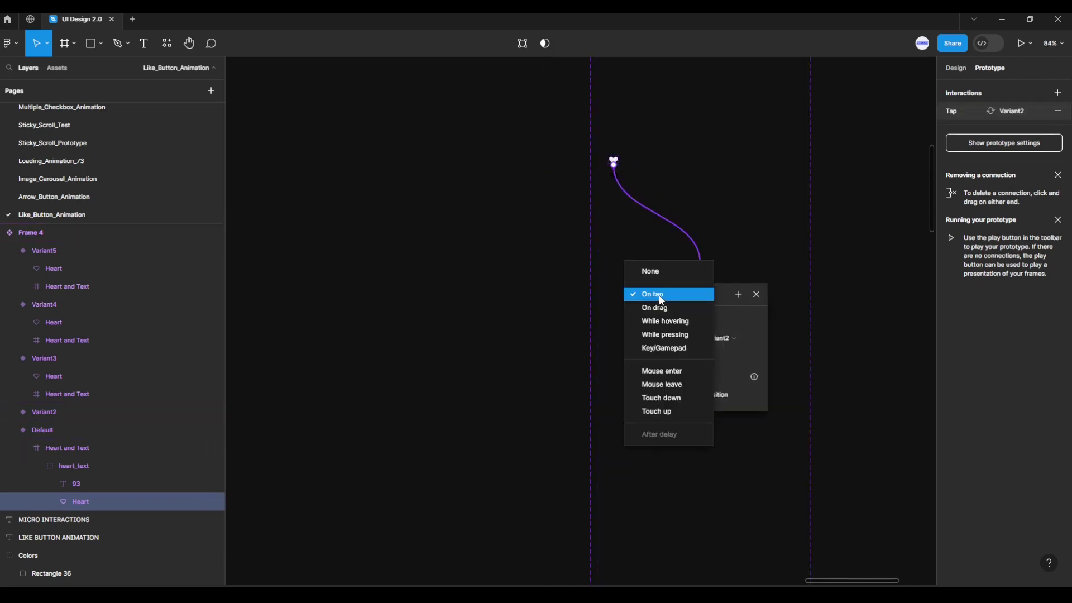
pyautogui.click(661, 296)
pyautogui.click(674, 359)
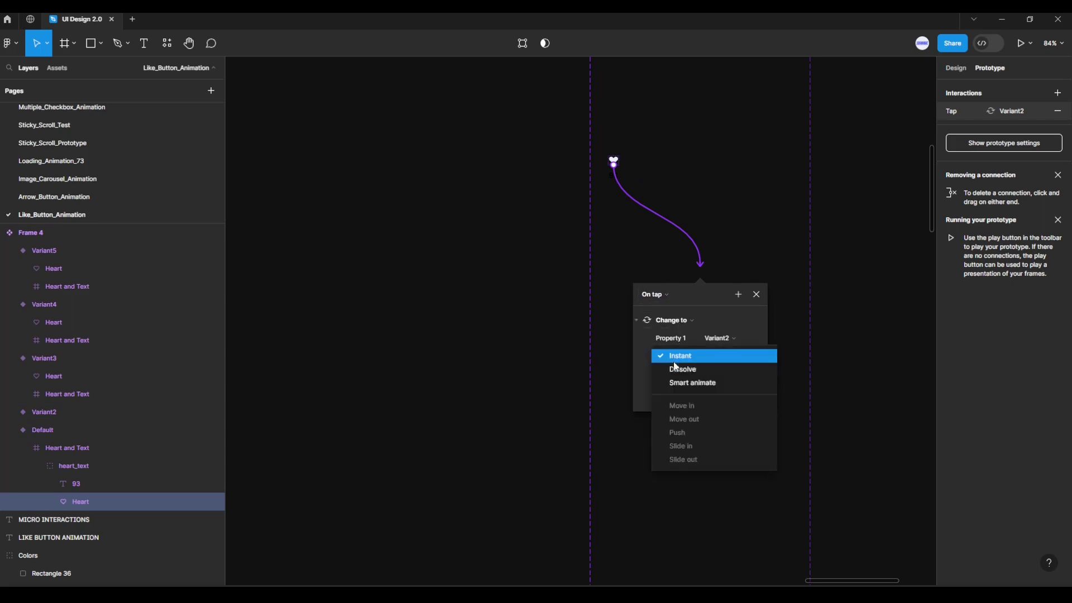
pyautogui.click(673, 378)
pyautogui.click(676, 377)
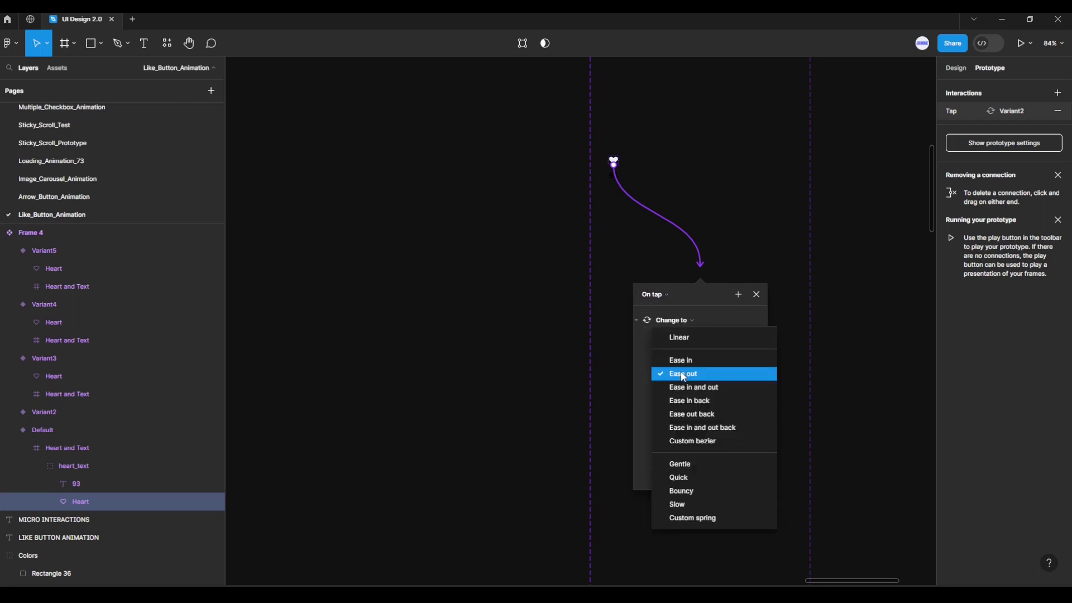
pyautogui.click(685, 373)
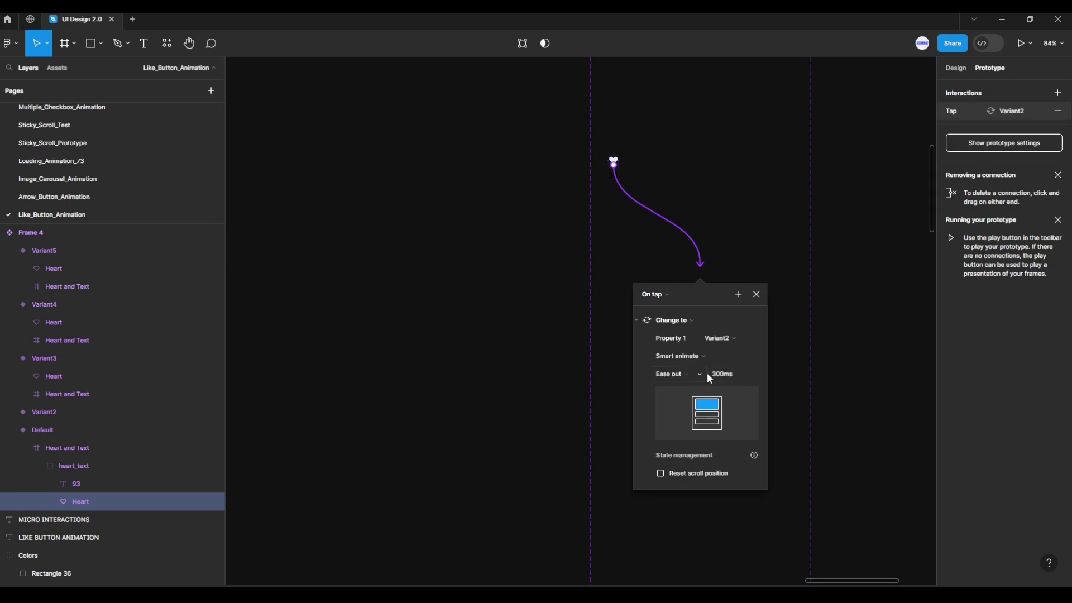
# - Select the Variant2 frame and its prototype interaction
pyautogui.click(756, 294)
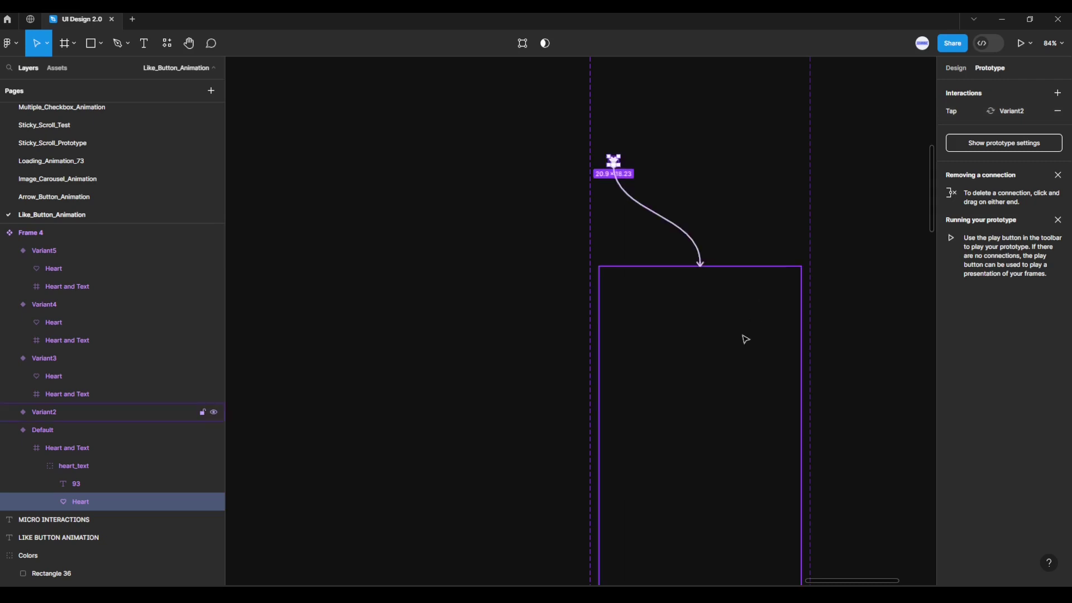
pyautogui.click(743, 338)
pyautogui.scroll(-2, 765, 400)
pyautogui.scroll(-3, 768, 398)
pyautogui.moveTo(768, 398)
pyautogui.mouseDown()
pyautogui.moveTo(717, 175)
pyautogui.moveTo(710, 343)
pyautogui.moveTo(686, 356)
pyautogui.mouseUp()
pyautogui.scroll(3, 649, 357)
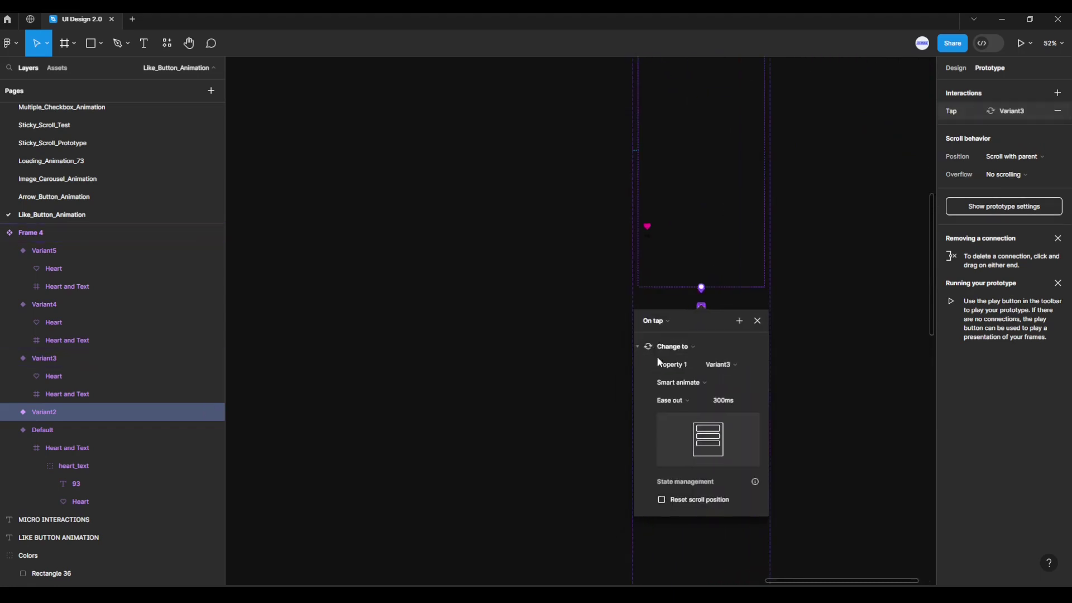
pyautogui.scroll(-1, 673, 326)
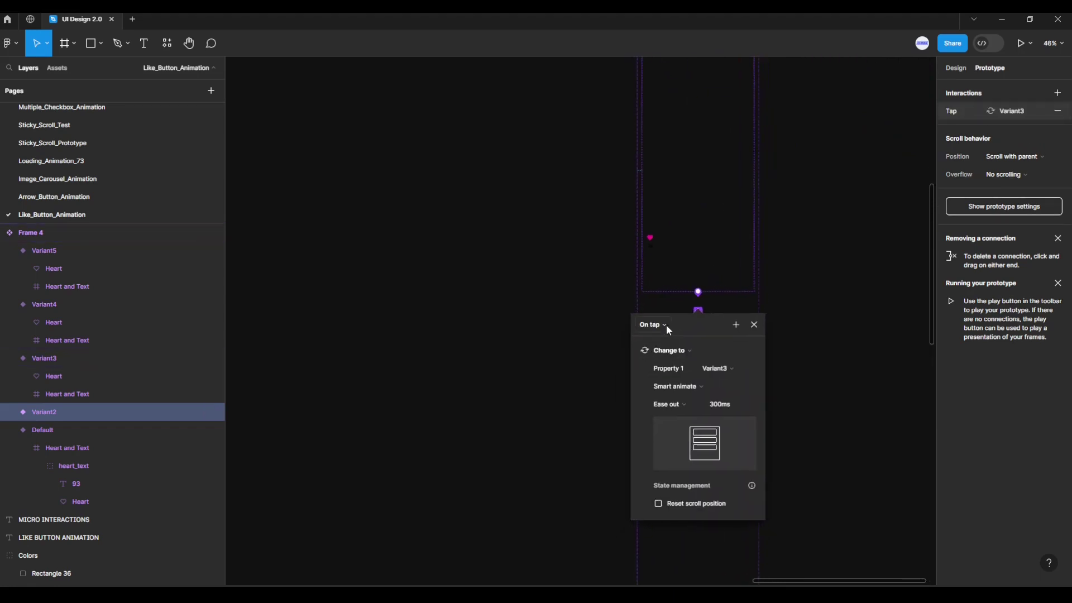
# - Set Variant2's interaction to After delay 1ms with Bouncy easing, 800ms
pyautogui.click(666, 326)
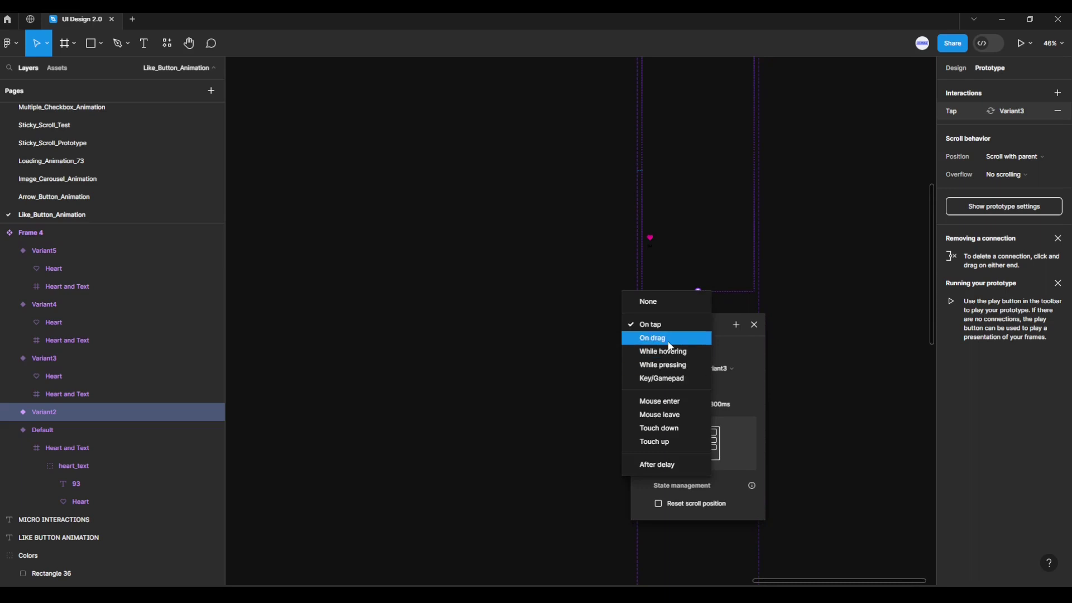
pyautogui.click(669, 466)
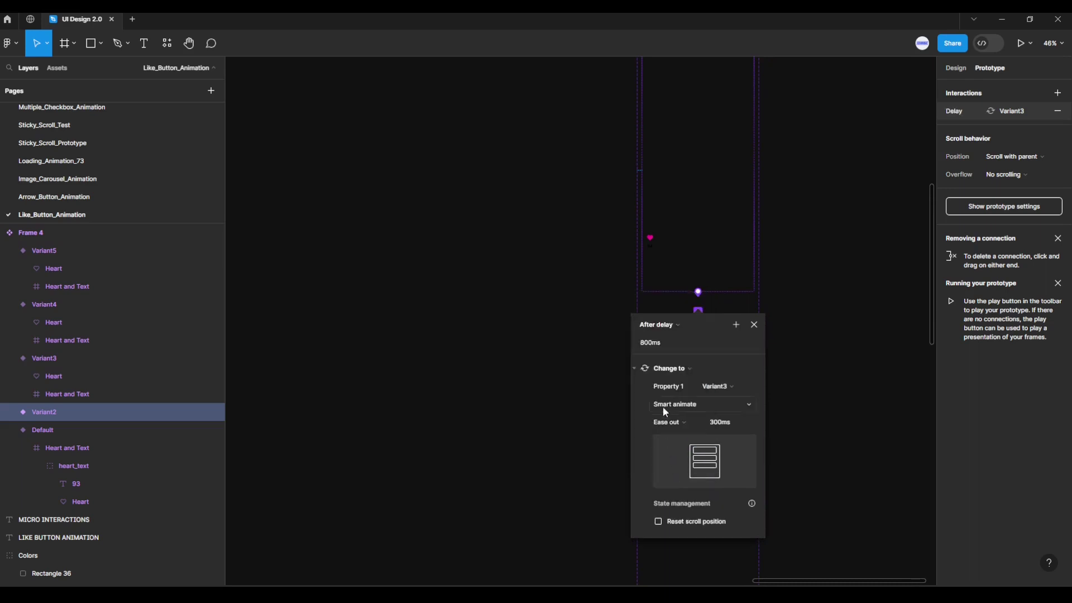
pyautogui.write('1')
pyautogui.press('Return')
pyautogui.click(686, 423)
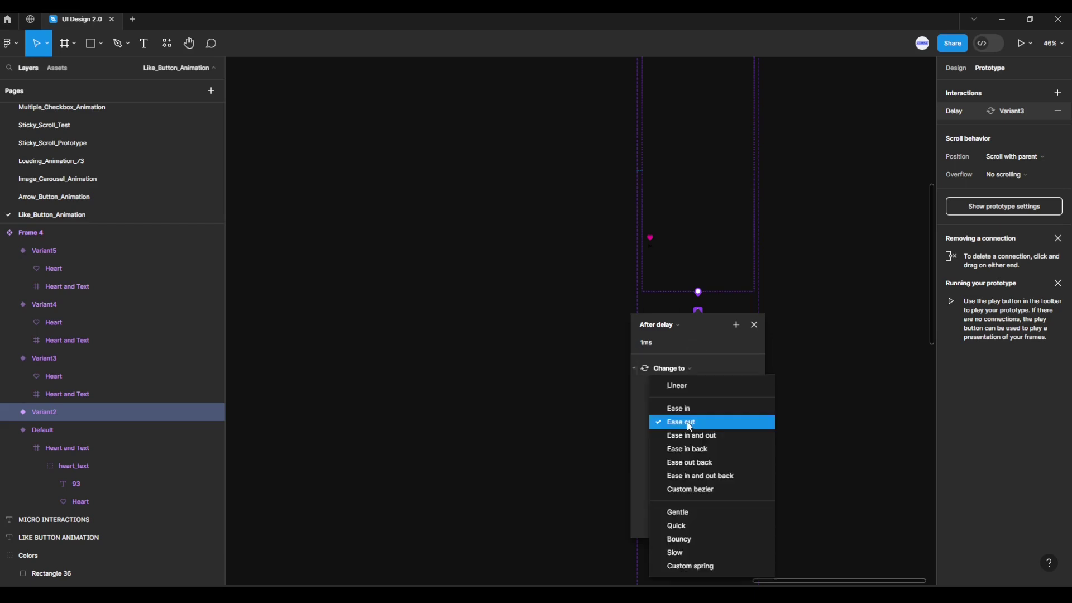
pyautogui.click(685, 539)
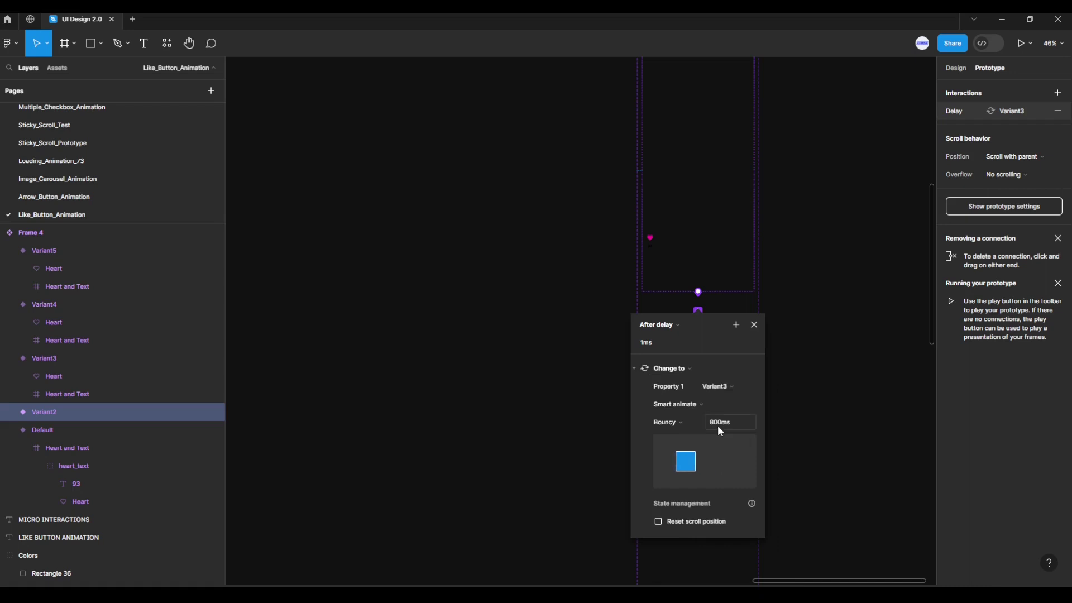
pyautogui.click(761, 331)
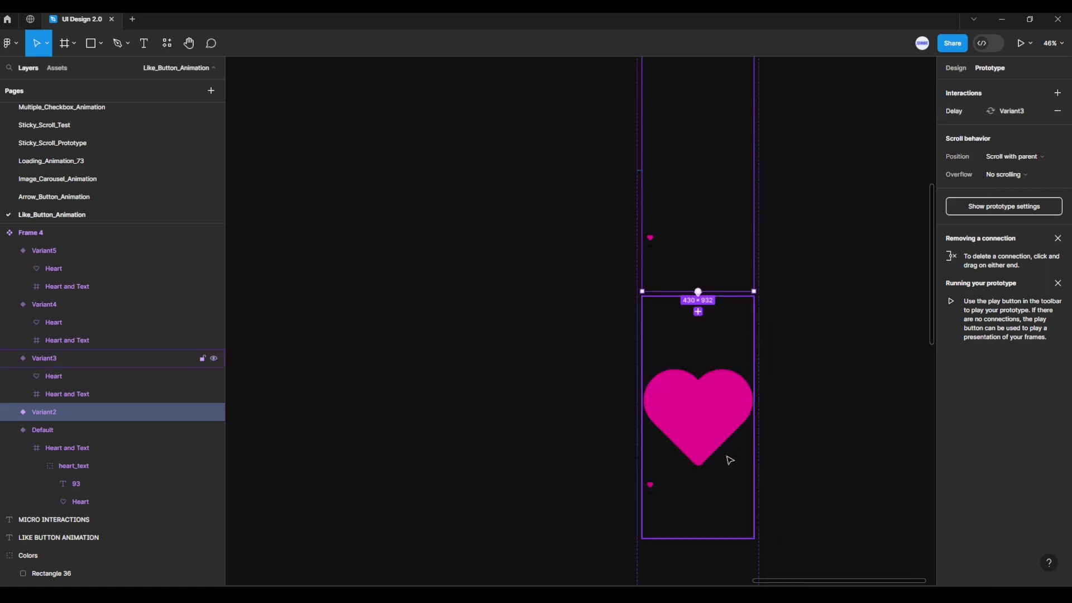
pyautogui.click(724, 481)
pyautogui.moveTo(829, 513); pyautogui.dragTo(798, 273)
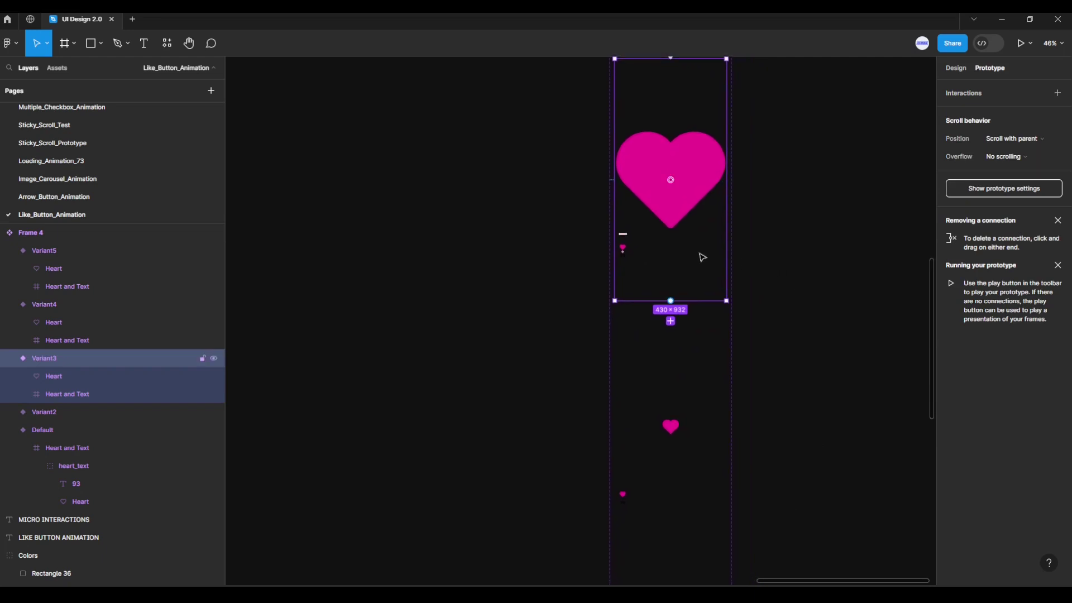
# - Connect Variant3 to Variant4: After delay 1ms, Smart animate, Ease out, 600ms
pyautogui.moveTo(726, 180)
pyautogui.mouseDown()
pyautogui.moveTo(728, 231)
pyautogui.moveTo(682, 355)
pyautogui.mouseUp()
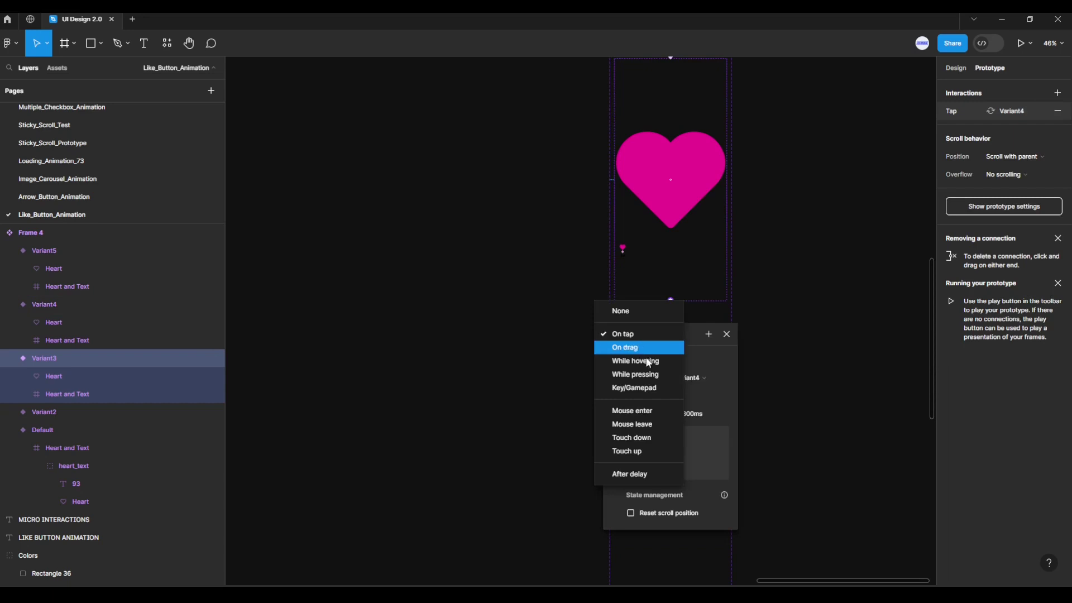
pyautogui.click(633, 474)
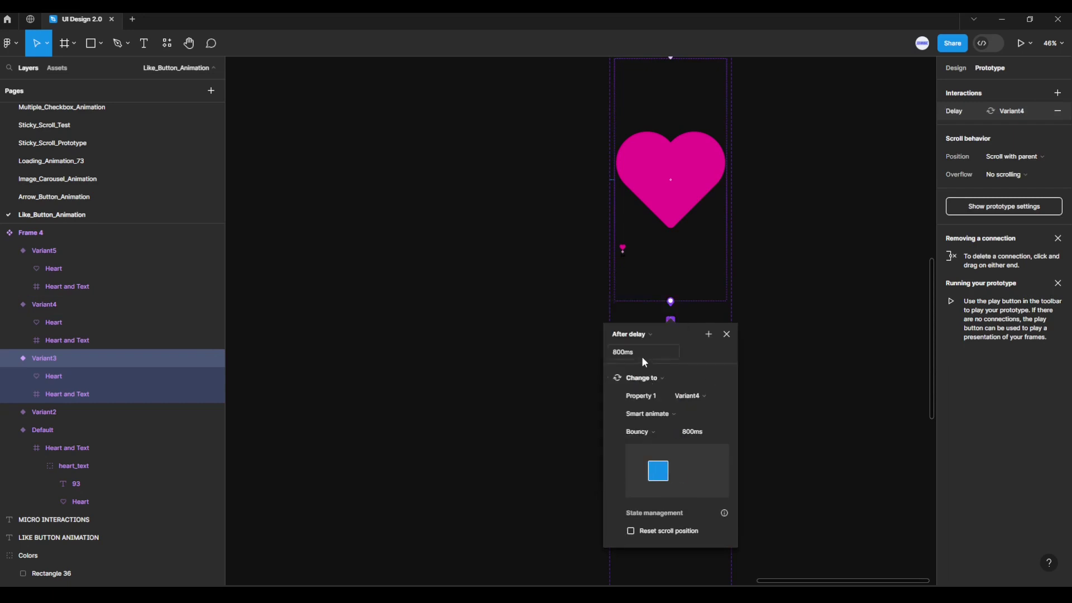
pyautogui.press('Return')
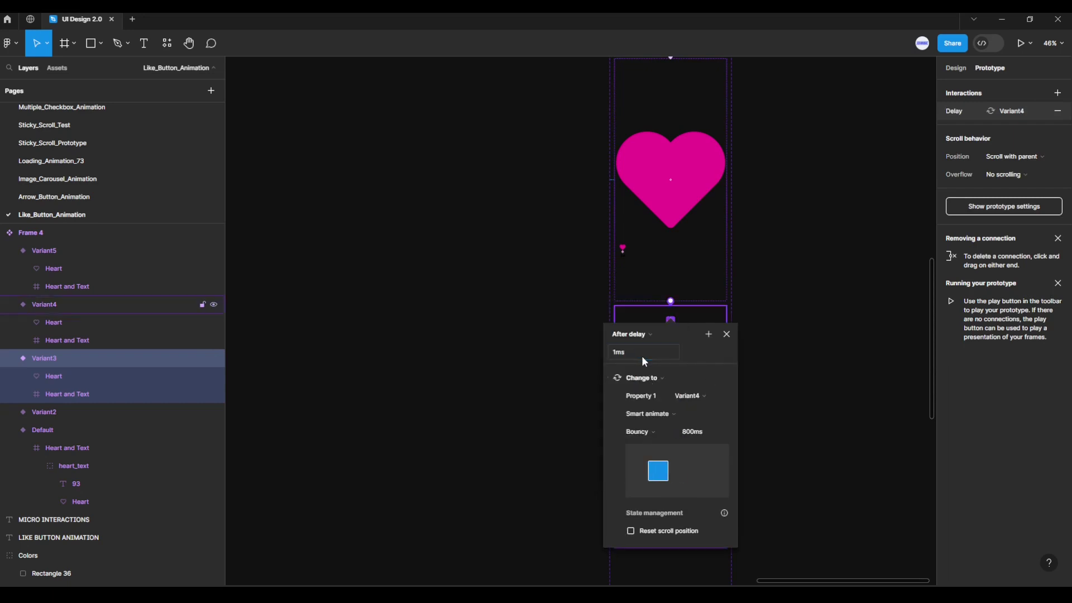
pyautogui.click(667, 414)
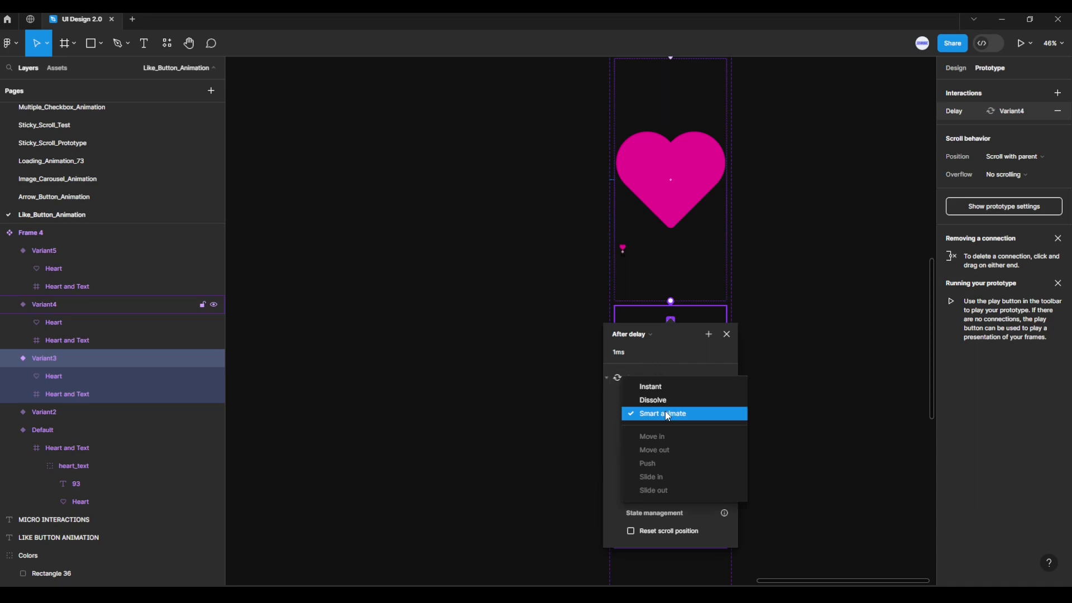
pyautogui.click(664, 414)
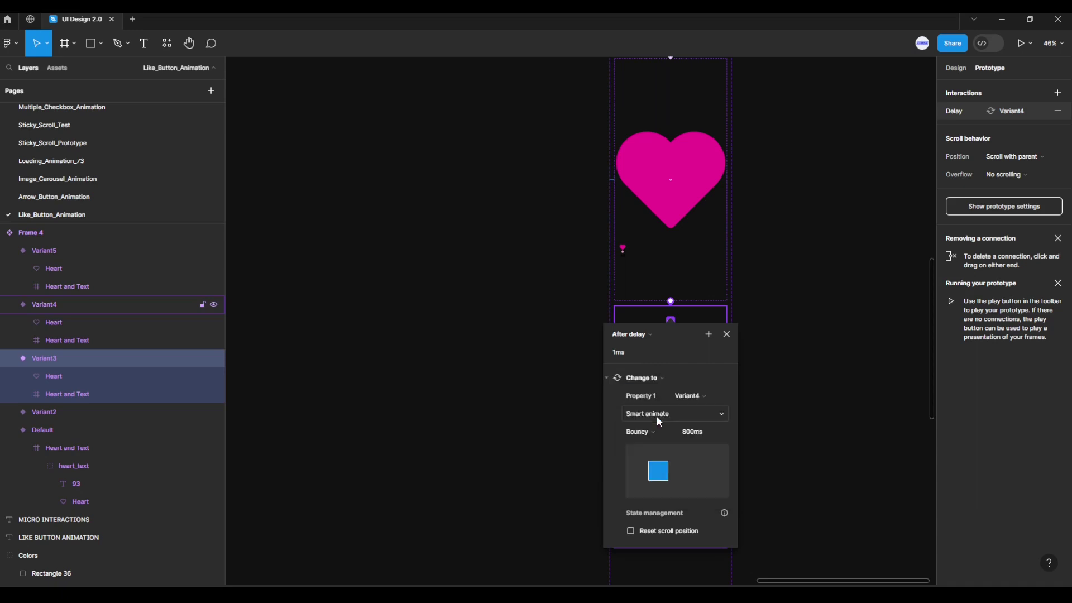
pyautogui.click(655, 432)
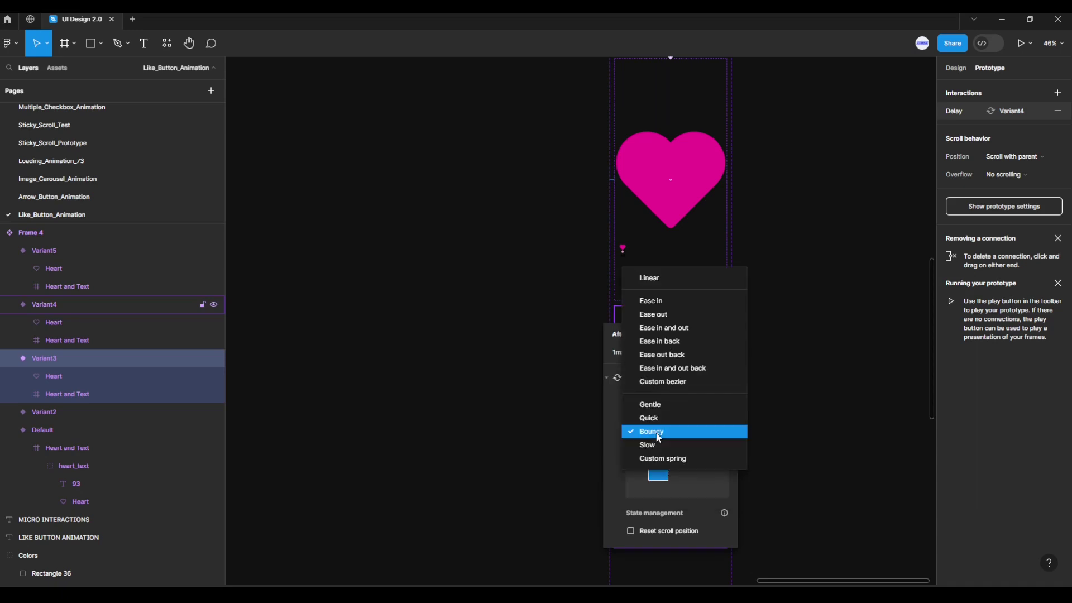
pyautogui.click(673, 315)
pyautogui.click(707, 431)
pyautogui.write('600')
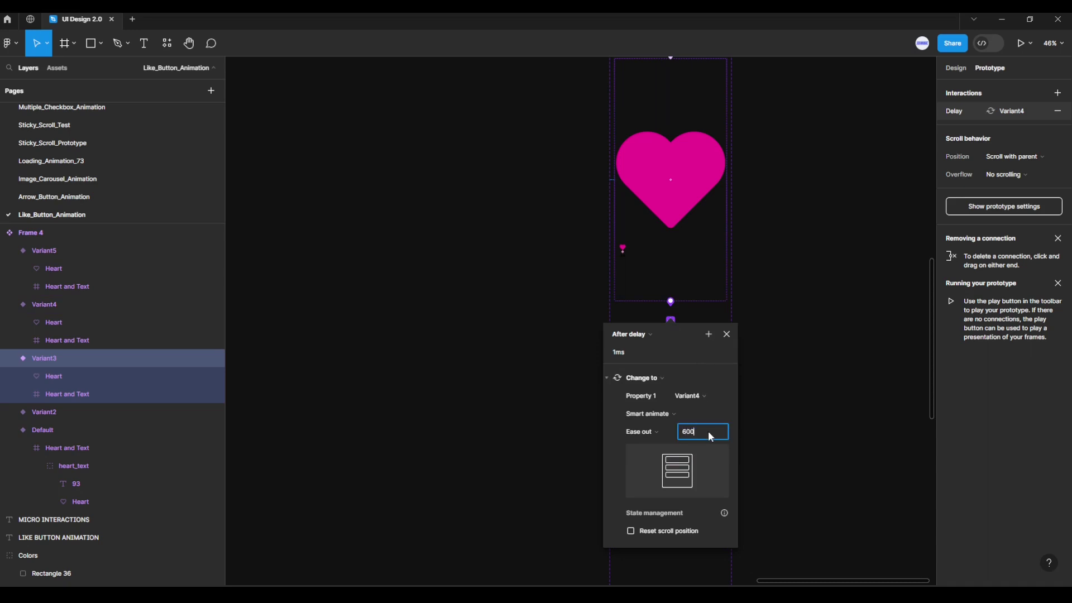
pyautogui.press('Return')
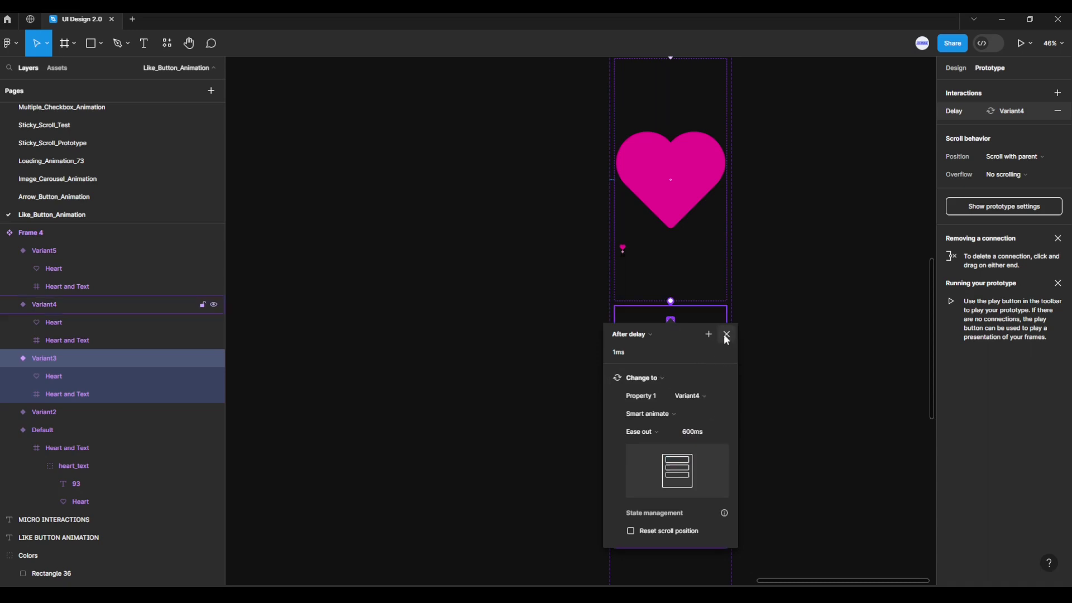
pyautogui.click(726, 334)
pyautogui.scroll(-2, 792, 466)
pyautogui.scroll(-3, 797, 404)
# - Connect Variant4 to Variant5: After delay 1ms, Smart animate, Ease out, 600ms
pyautogui.click(706, 268)
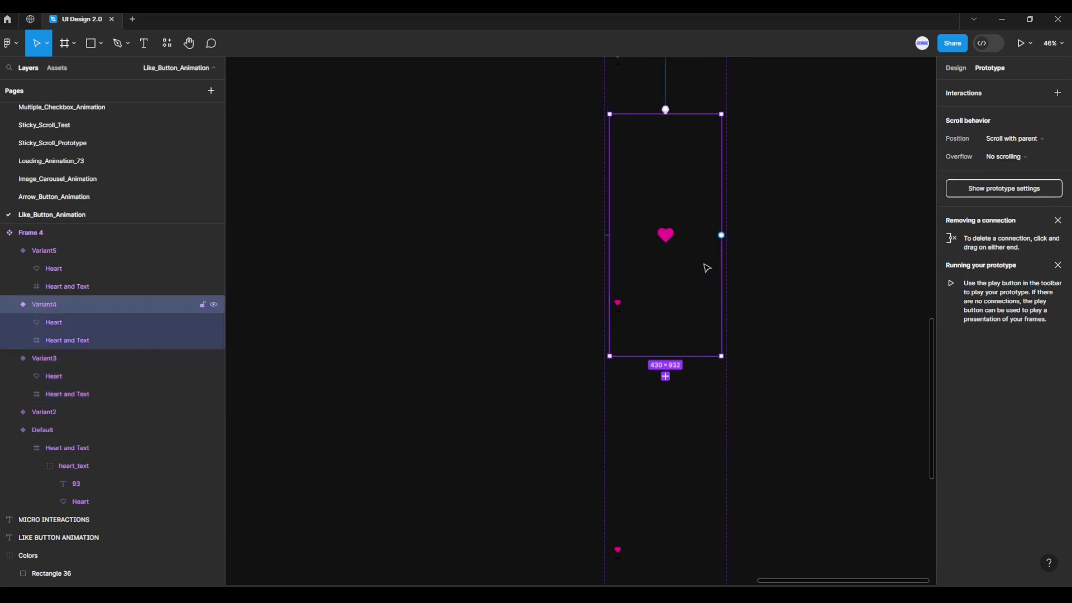
pyautogui.scroll(-2, 795, 363)
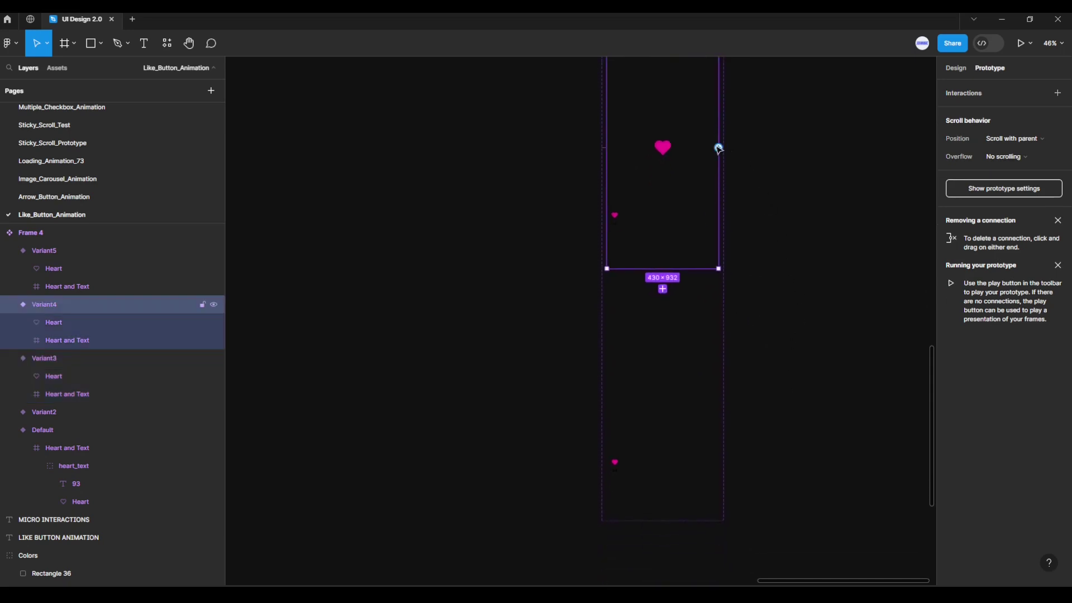
pyautogui.moveTo(718, 148); pyautogui.dragTo(690, 330)
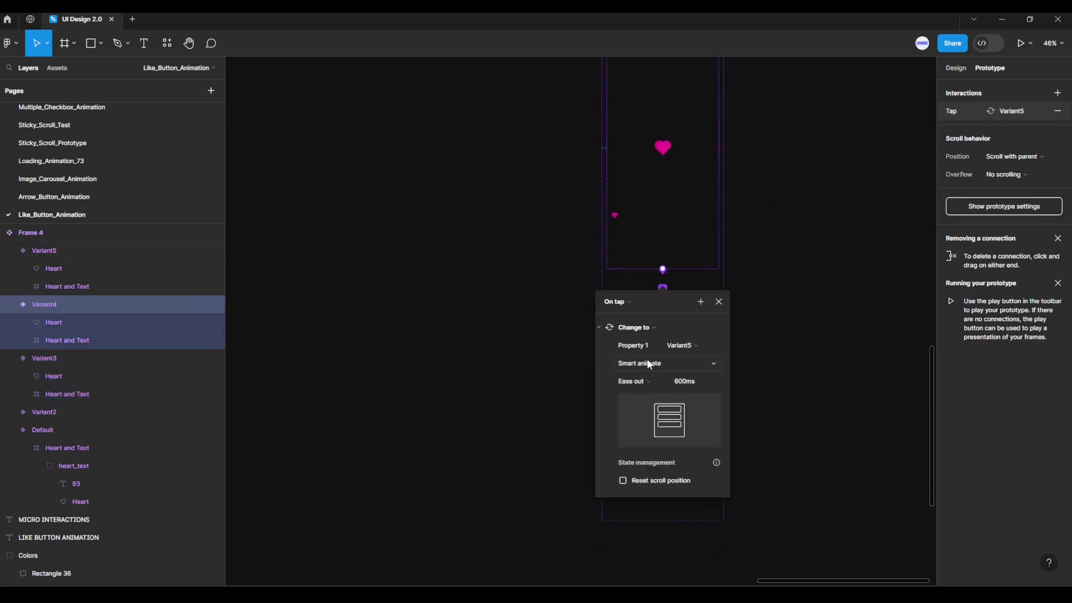
pyautogui.click(625, 305)
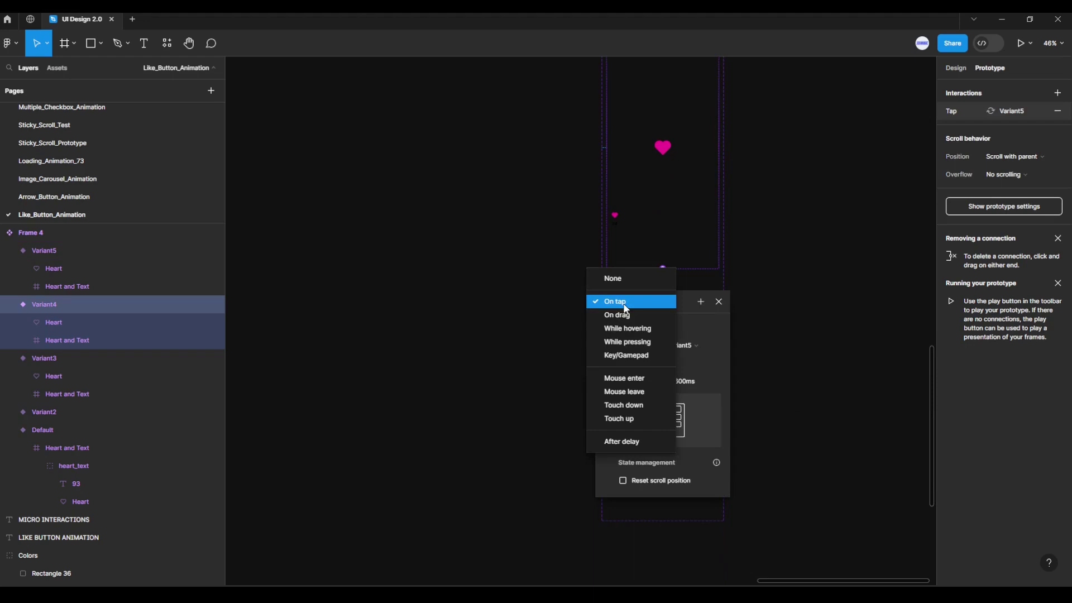
pyautogui.click(636, 441)
pyautogui.write('1')
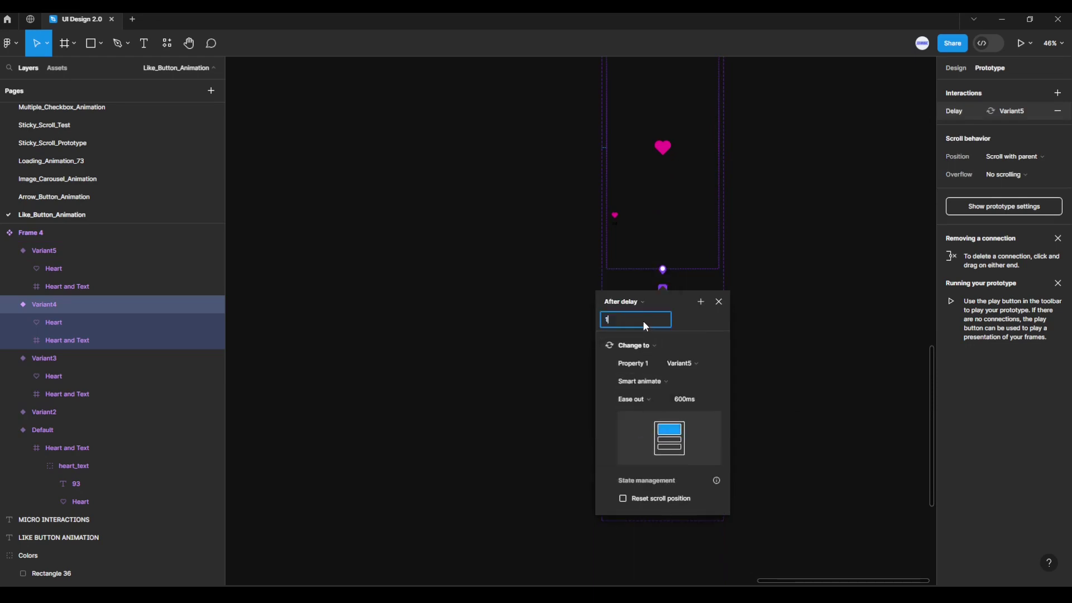
pyautogui.press('Return')
pyautogui.click(652, 381)
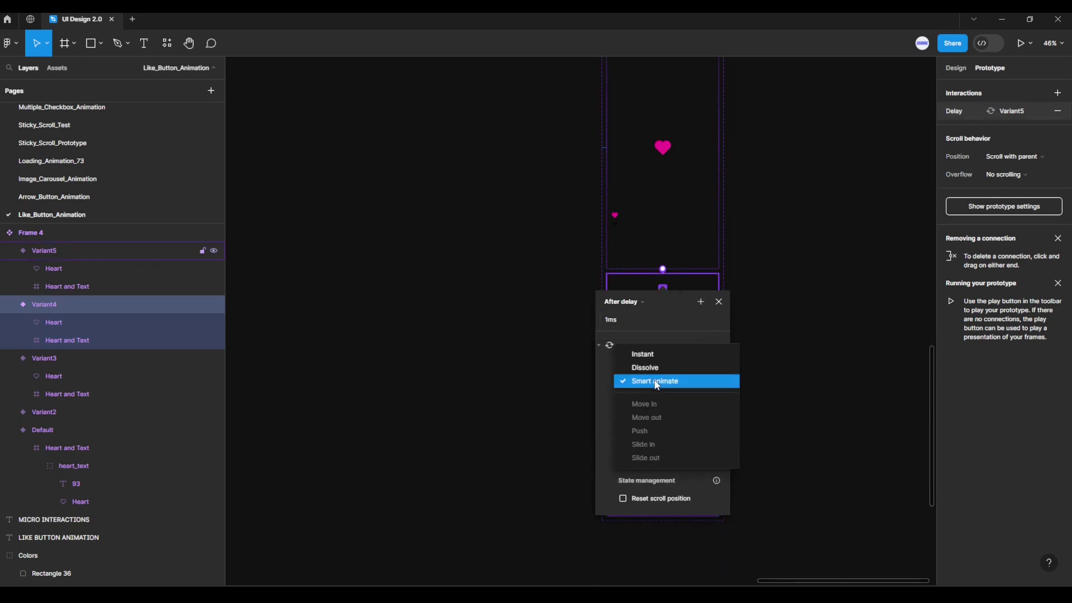
pyautogui.click(651, 400)
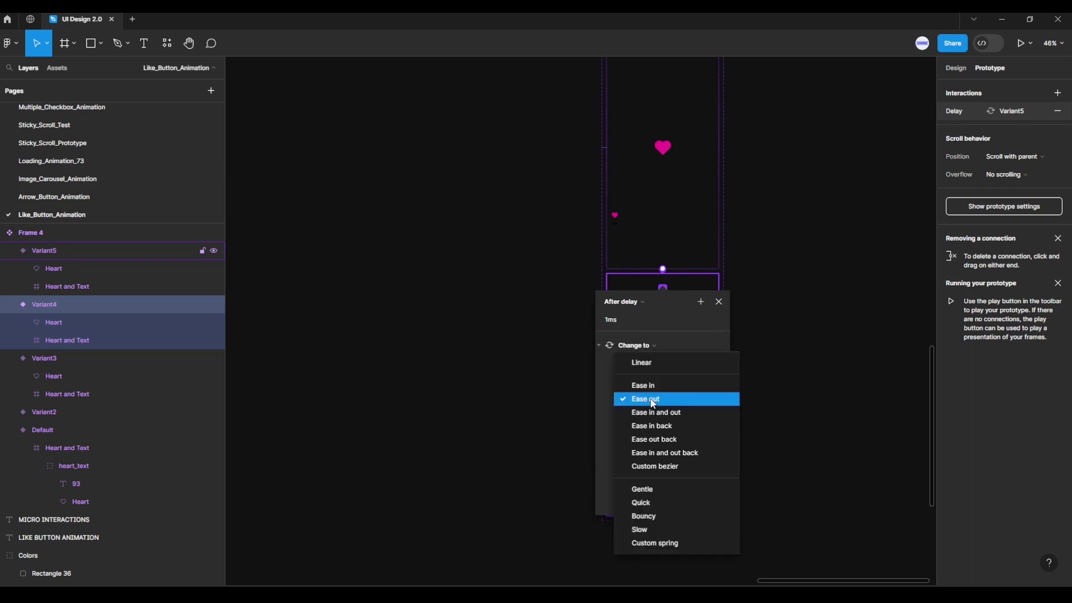
pyautogui.click(652, 400)
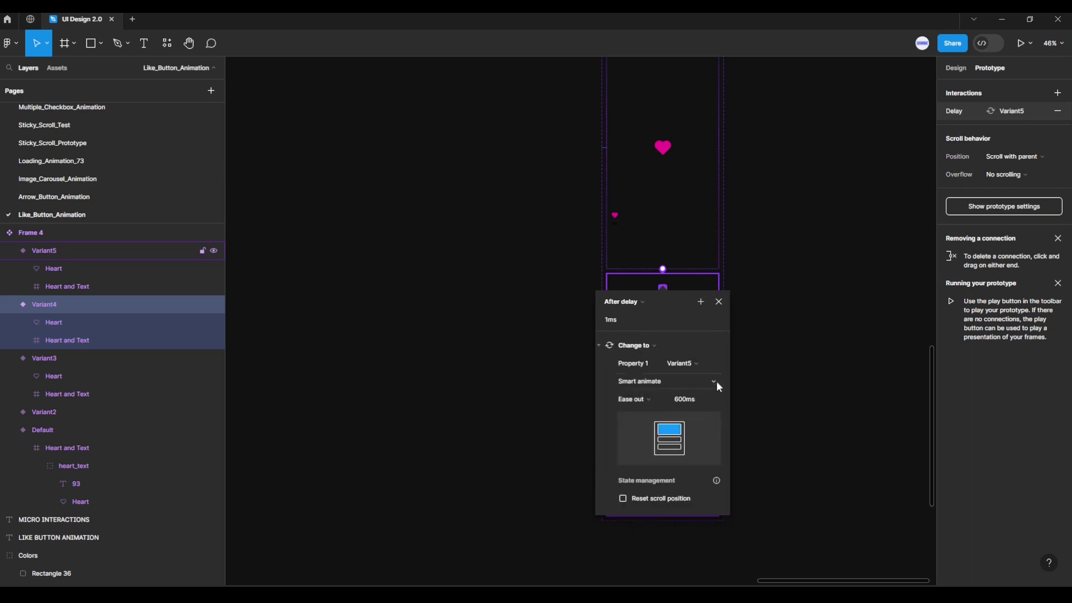
pyautogui.click(719, 302)
# - Check the Variant4 and Variant5 connections, then clear the selection
pyautogui.click(762, 314)
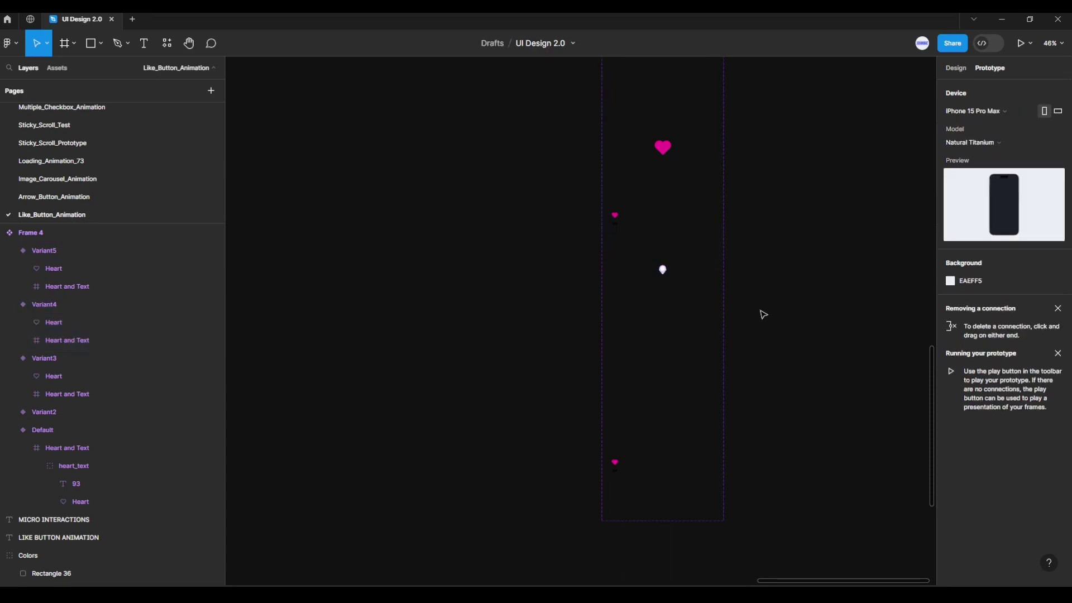
pyautogui.click(697, 261)
pyautogui.click(689, 340)
pyautogui.click(775, 353)
pyautogui.scroll(-5, 778, 354)
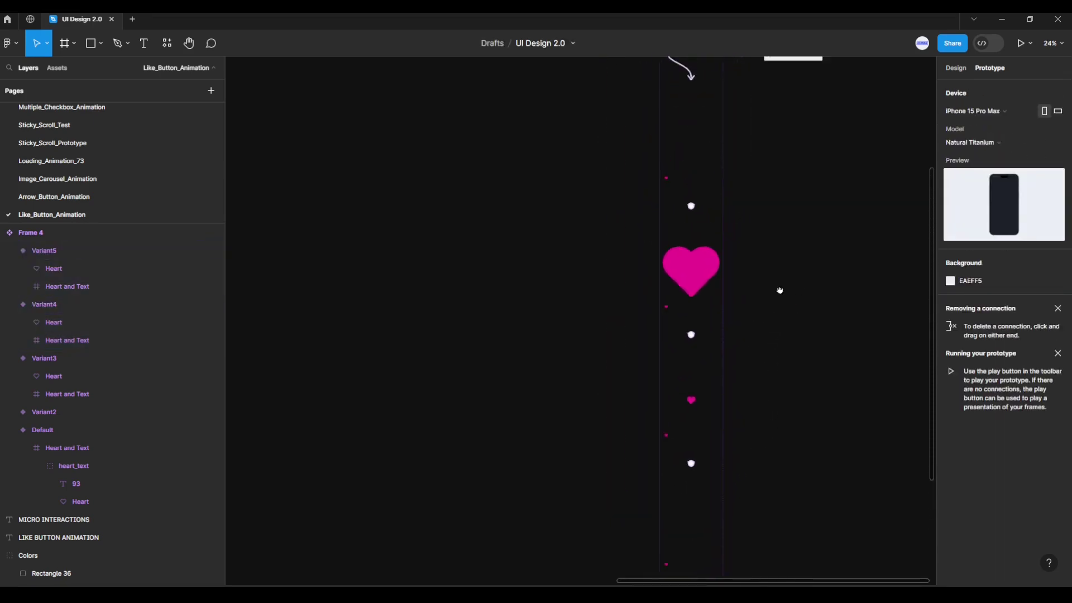
pyautogui.scroll(3, 780, 290)
# - Copy the Default heart variant frame in design mode
pyautogui.hotkey('shift', 'e')
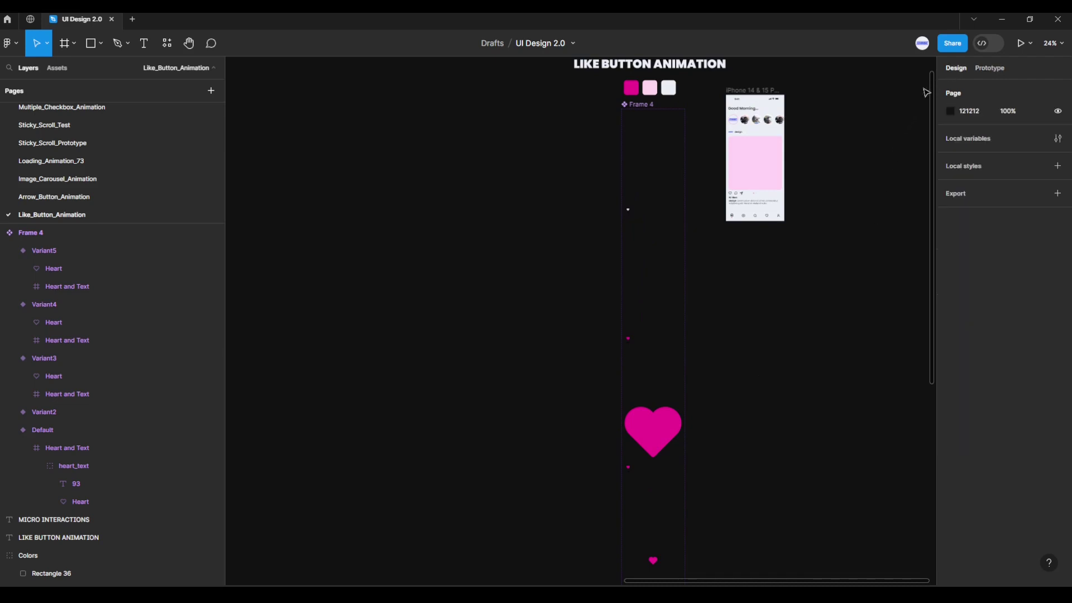
pyautogui.click(668, 166)
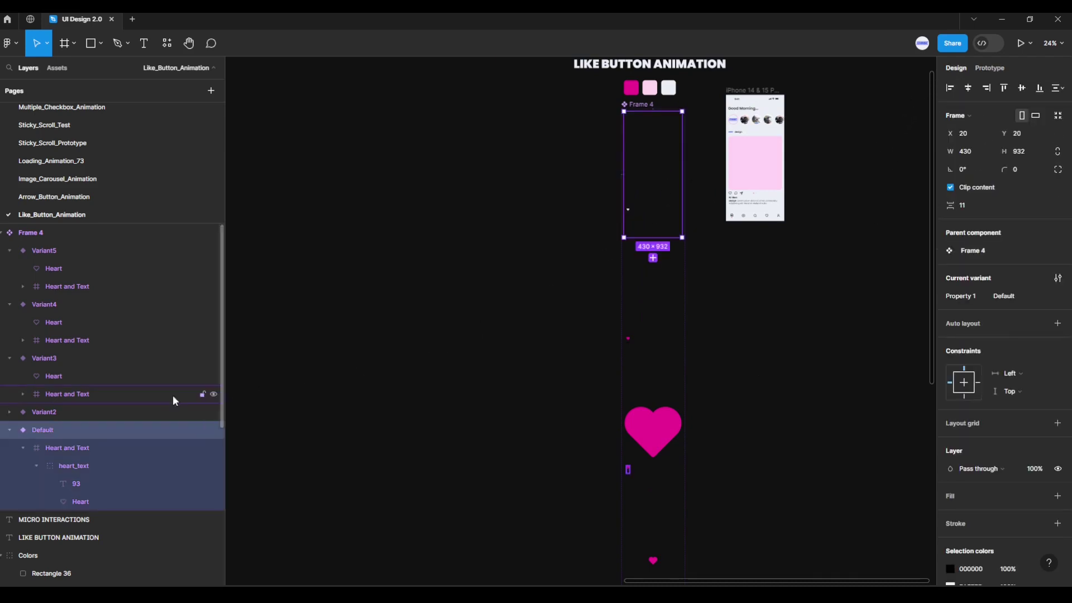
pyautogui.click(9, 429)
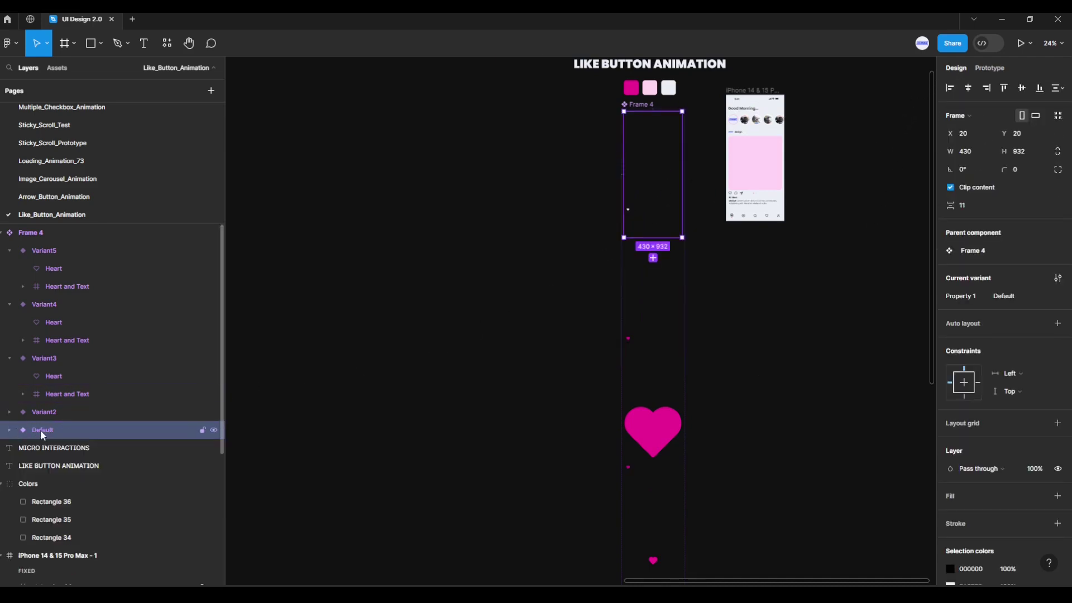
pyautogui.rightClick(39, 429)
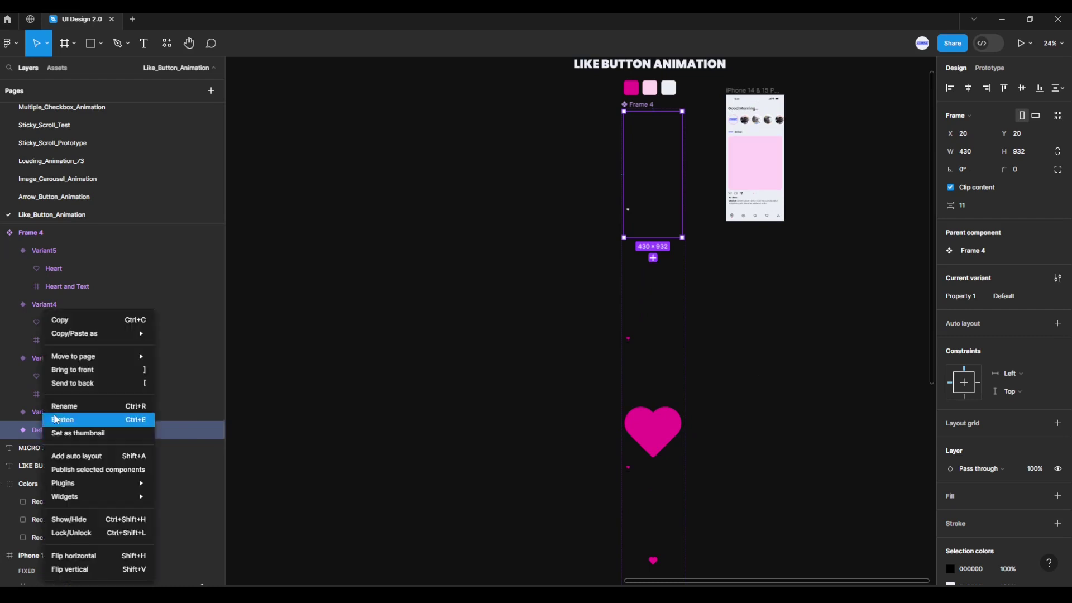
pyautogui.click(67, 323)
# - Delete the old Heart and Text group from the phone mockup's post
pyautogui.scroll(3, 809, 149)
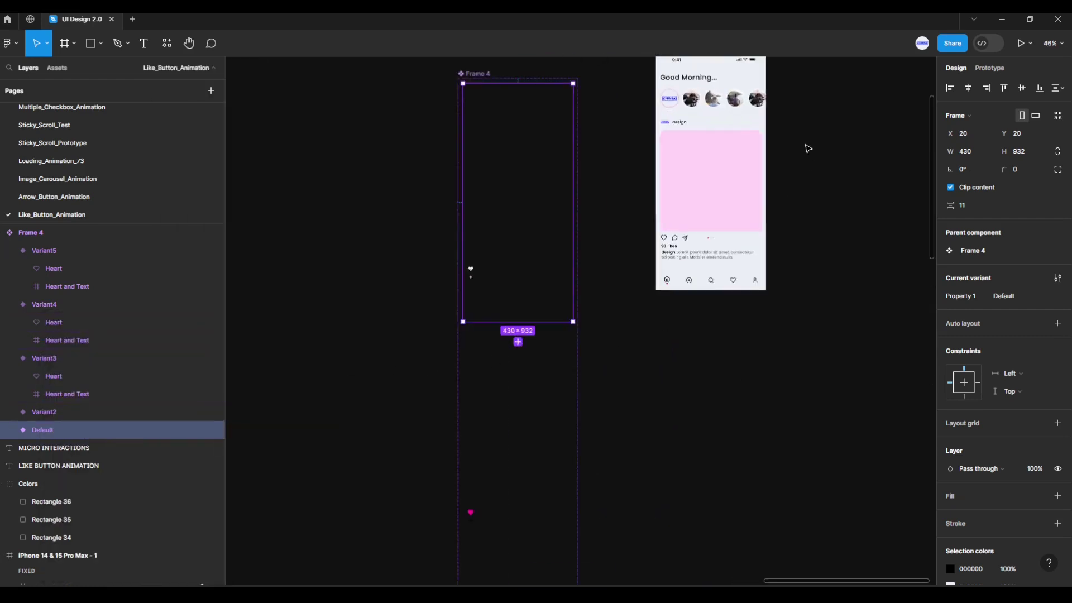
pyautogui.scroll(2, 820, 165)
pyautogui.click(648, 384)
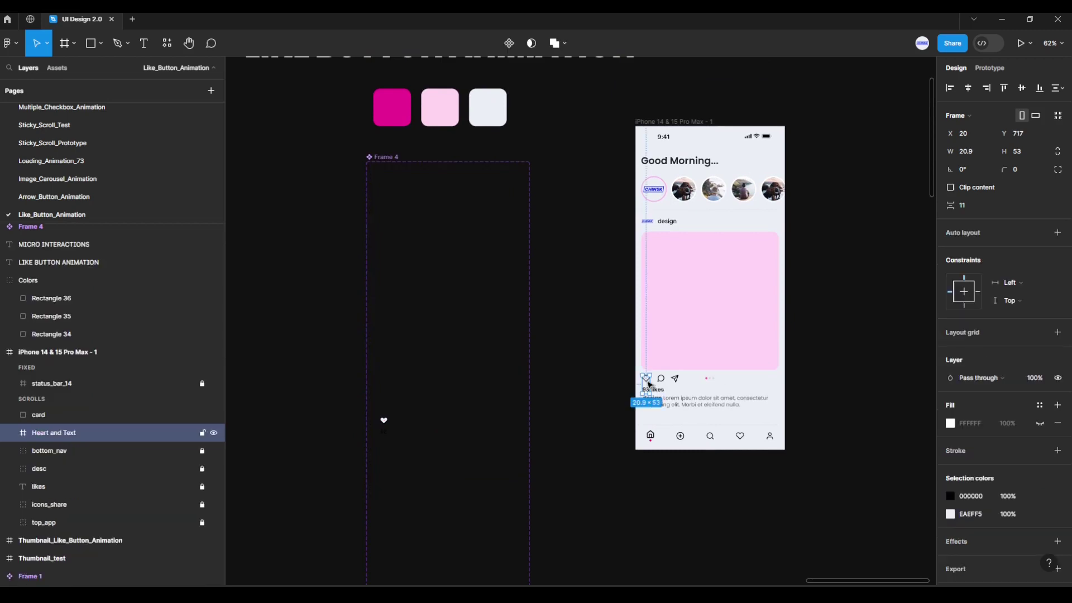
pyautogui.scroll(3, 691, 481)
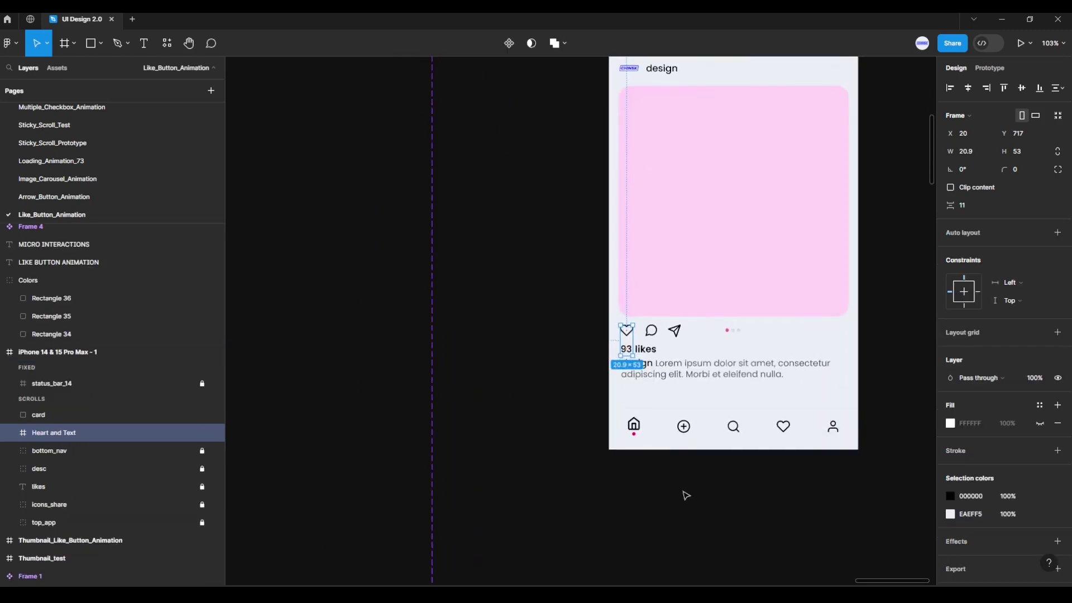
pyautogui.moveTo(682, 495); pyautogui.dragTo(687, 528)
pyautogui.press('Delete')
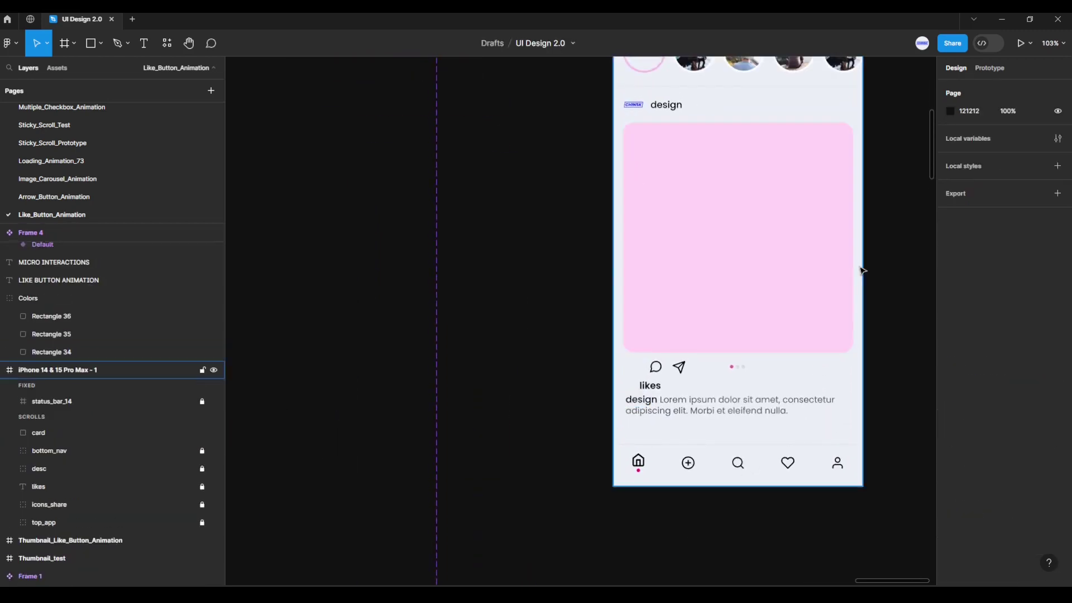
pyautogui.scroll(-3, 859, 321)
# - Paste the heart instance into the iPhone frame, aligned left and vertically centred
pyautogui.click(720, 129)
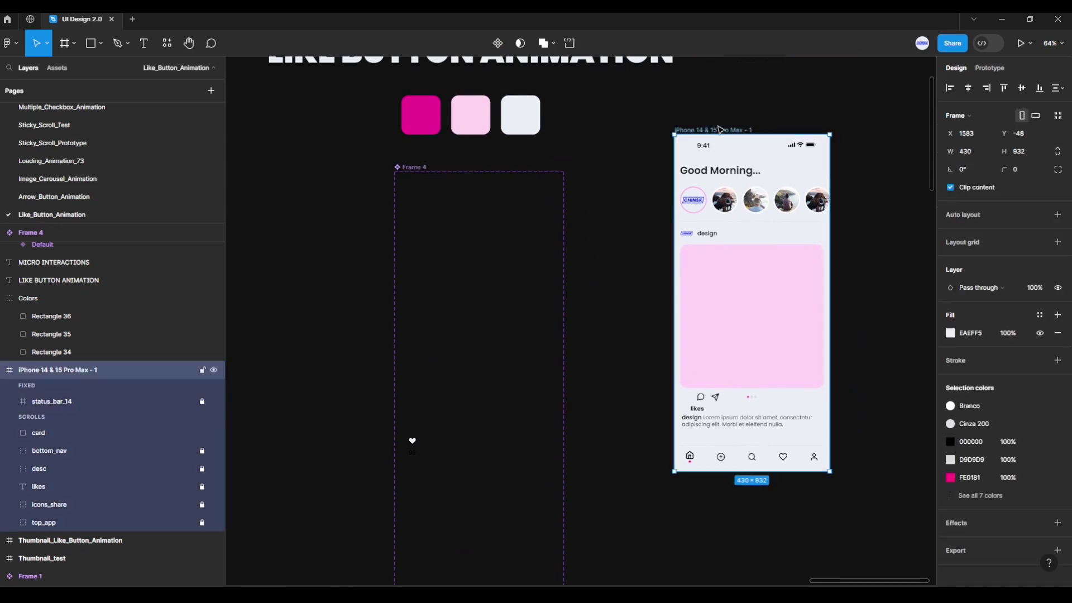
pyautogui.hotkey('ctrl', 'v')
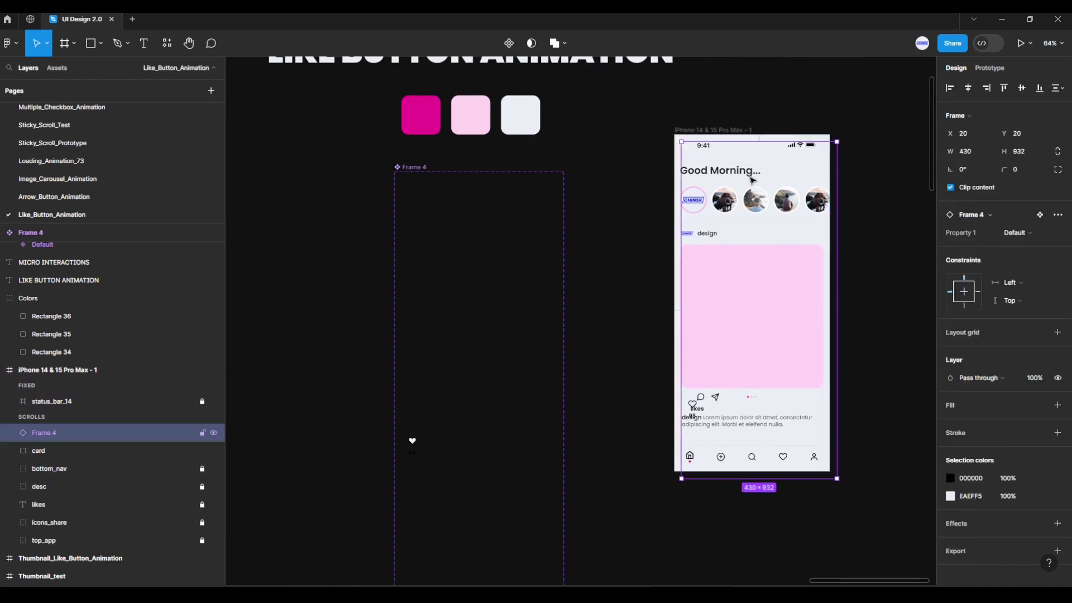
pyautogui.scroll(3, 756, 200)
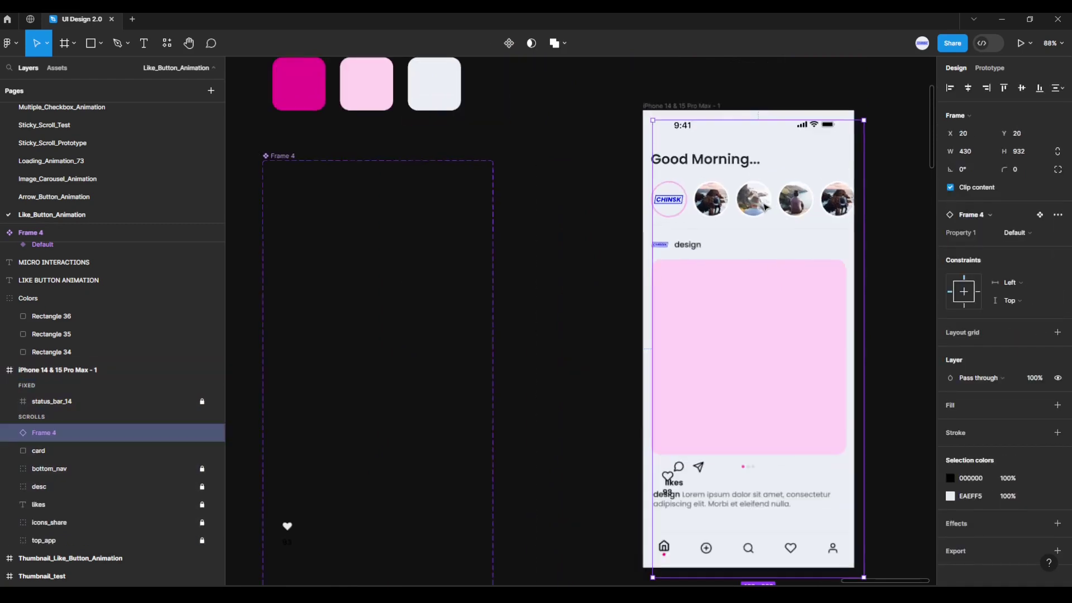
pyautogui.click(968, 89)
pyautogui.click(1019, 97)
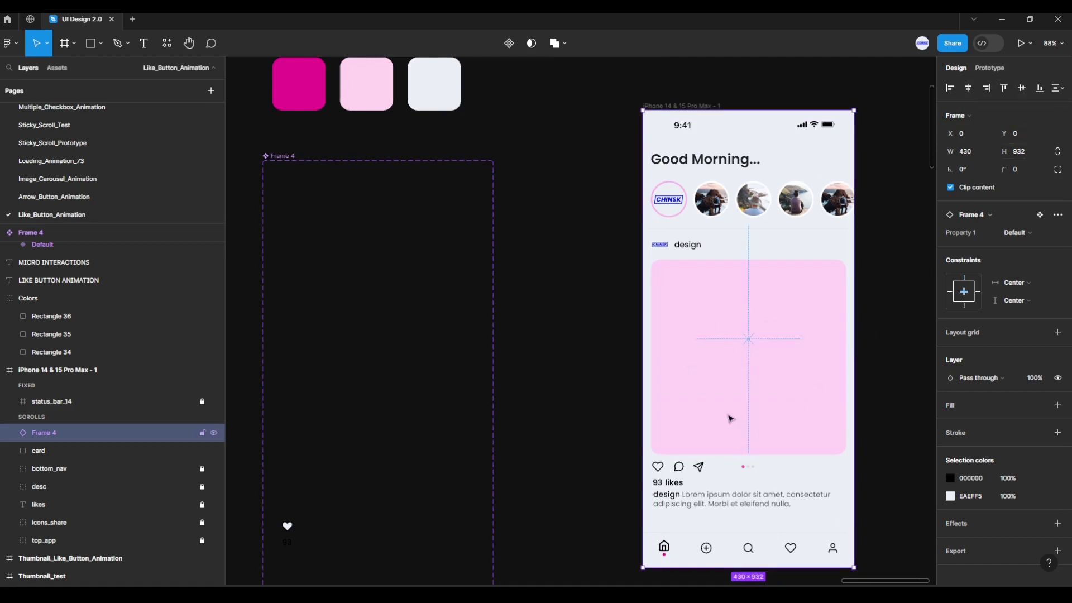
pyautogui.click(667, 106)
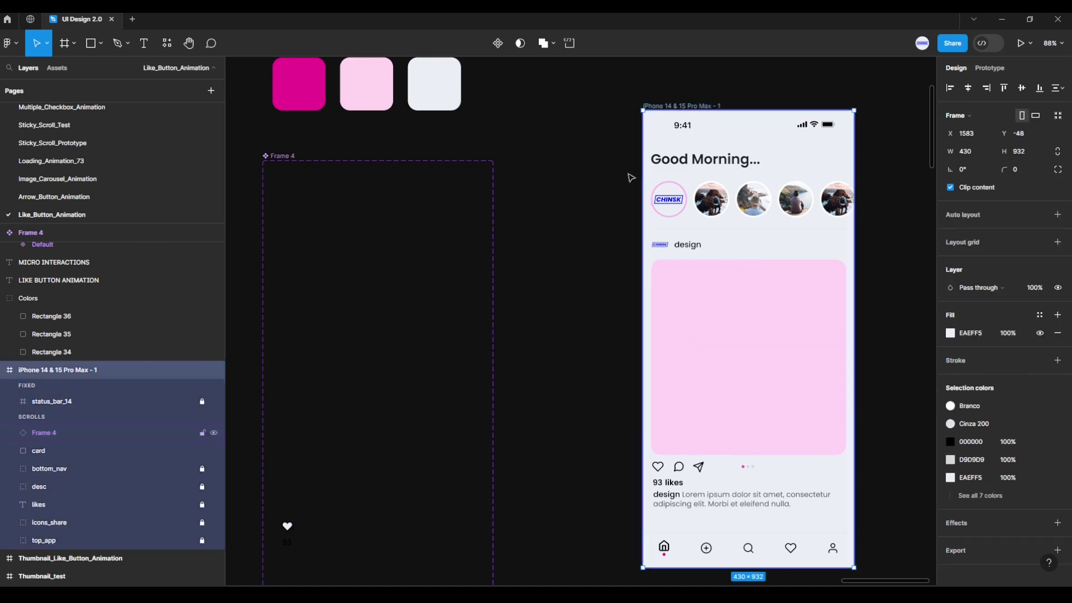
# - Select the pink post card and search the Unsplash plugin for pastel images
pyautogui.click(44, 453)
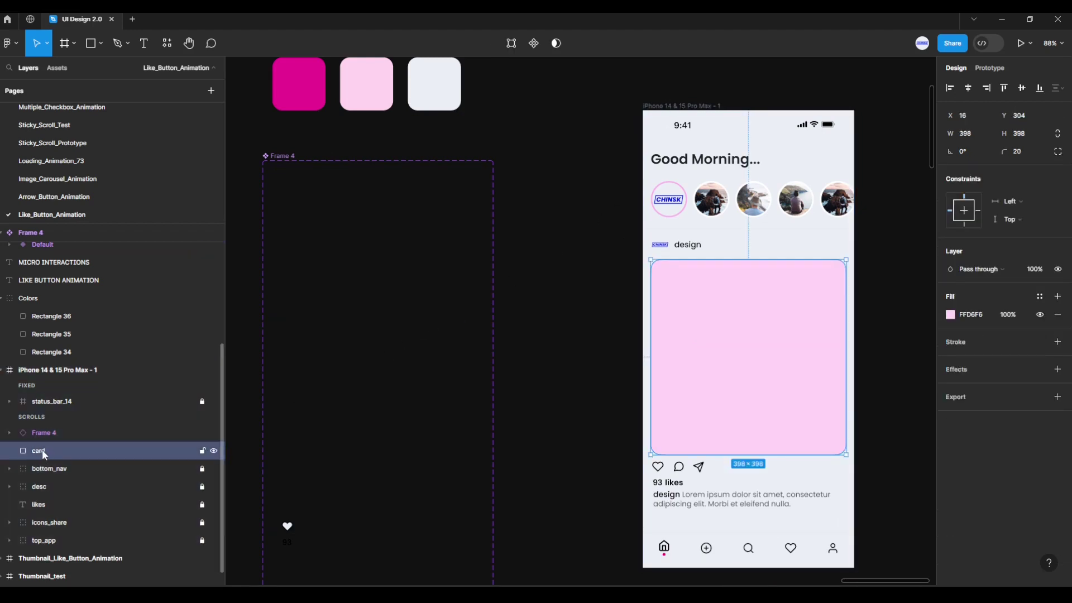
pyautogui.keyDown('ctrl'); pyautogui.scroll(-3, 755, 359); pyautogui.keyUp('ctrl')
pyautogui.keyDown('ctrl'); pyautogui.scroll(-2, 688, 338); pyautogui.keyUp('ctrl')
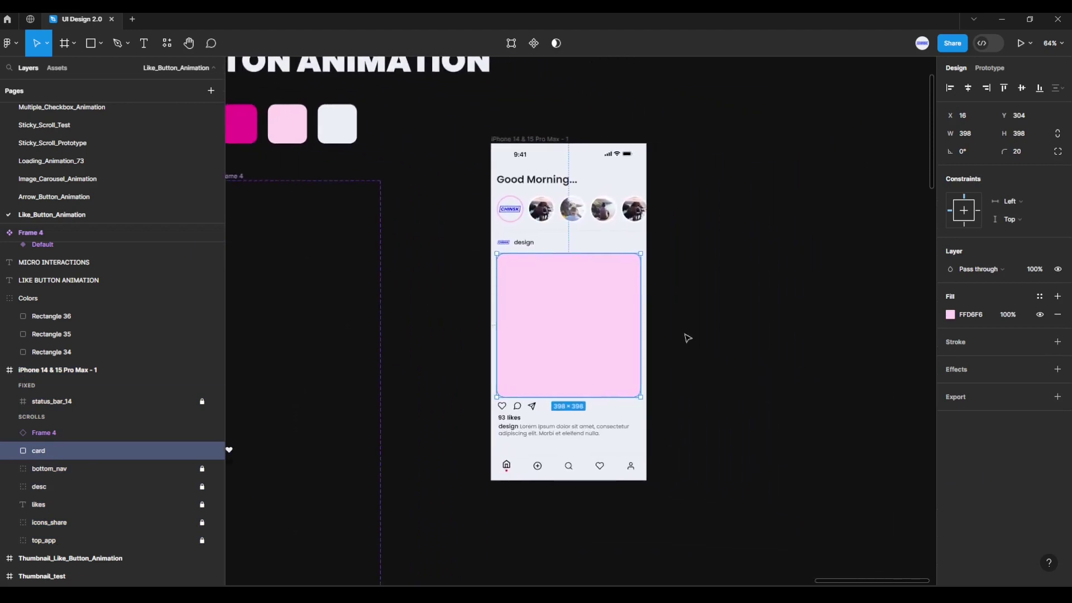
pyautogui.rightClick(763, 312)
pyautogui.moveTo(780, 407)
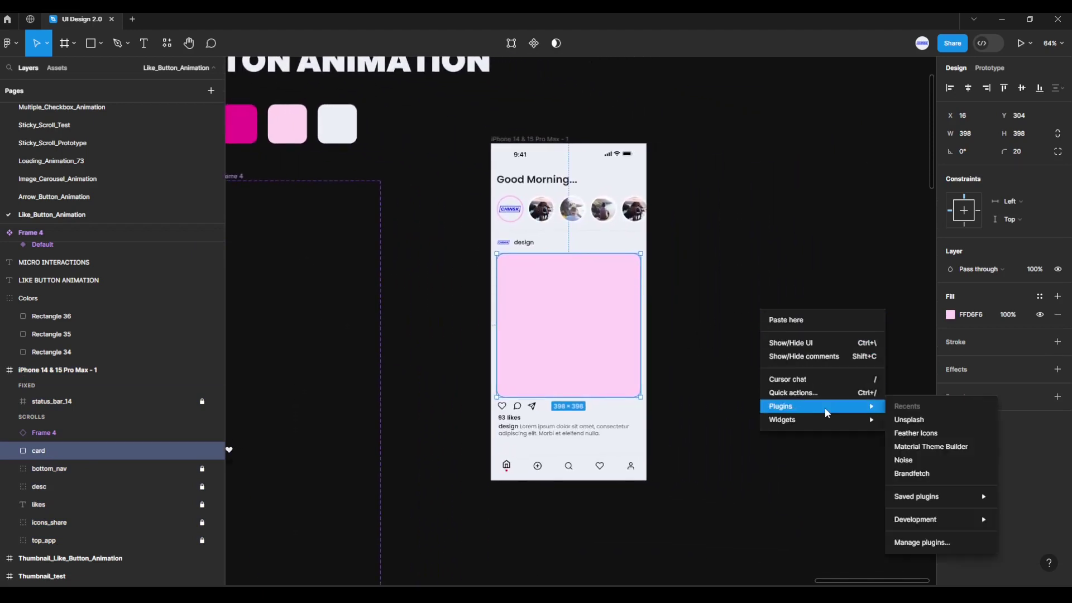
pyautogui.click(909, 419)
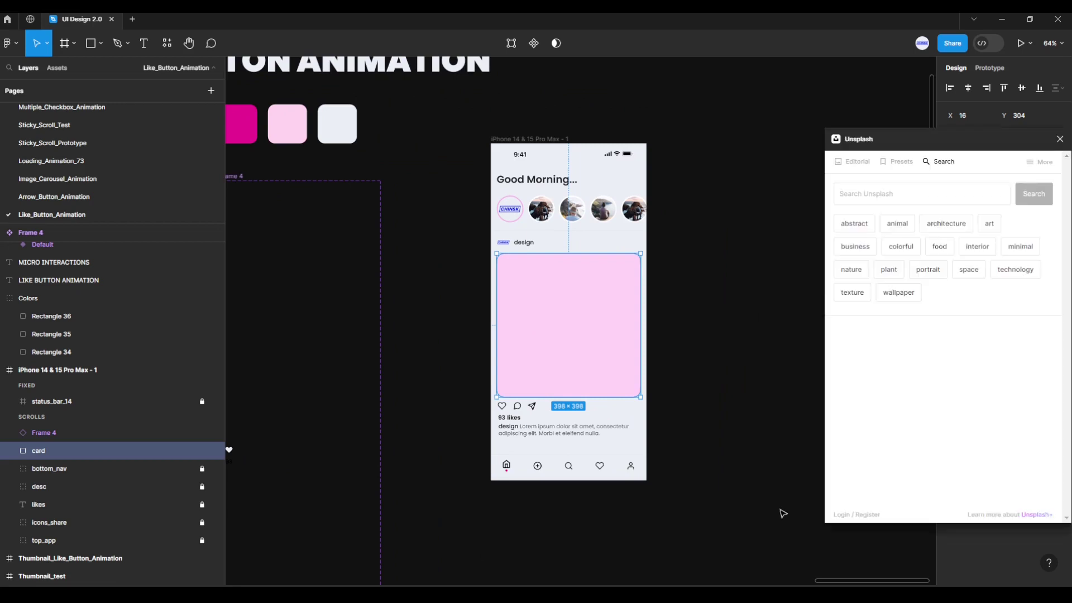
pyautogui.click(860, 194)
pyautogui.write('pastel')
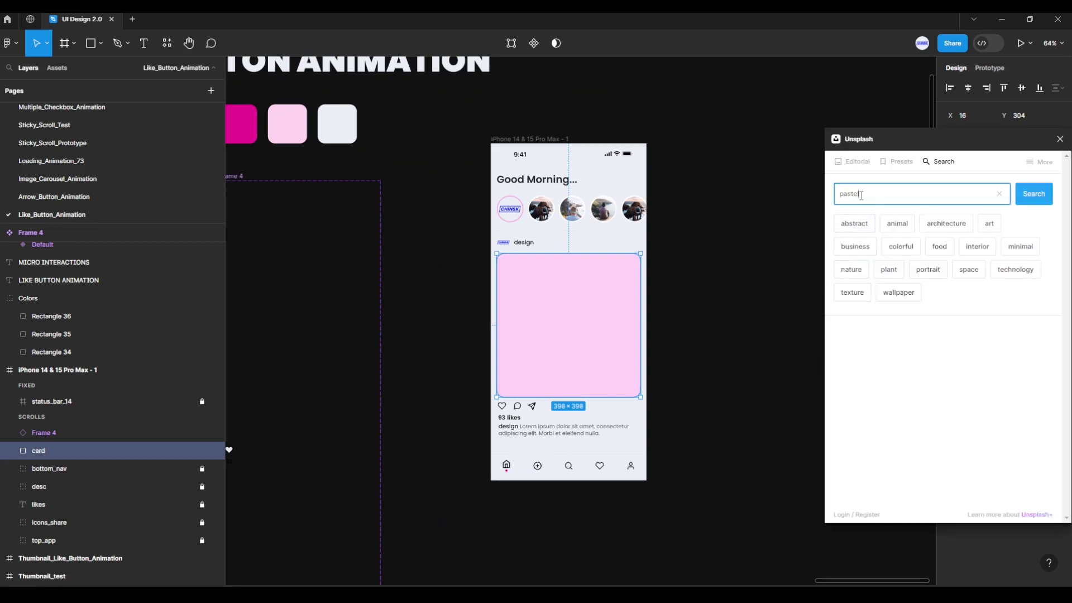
pyautogui.press('Return')
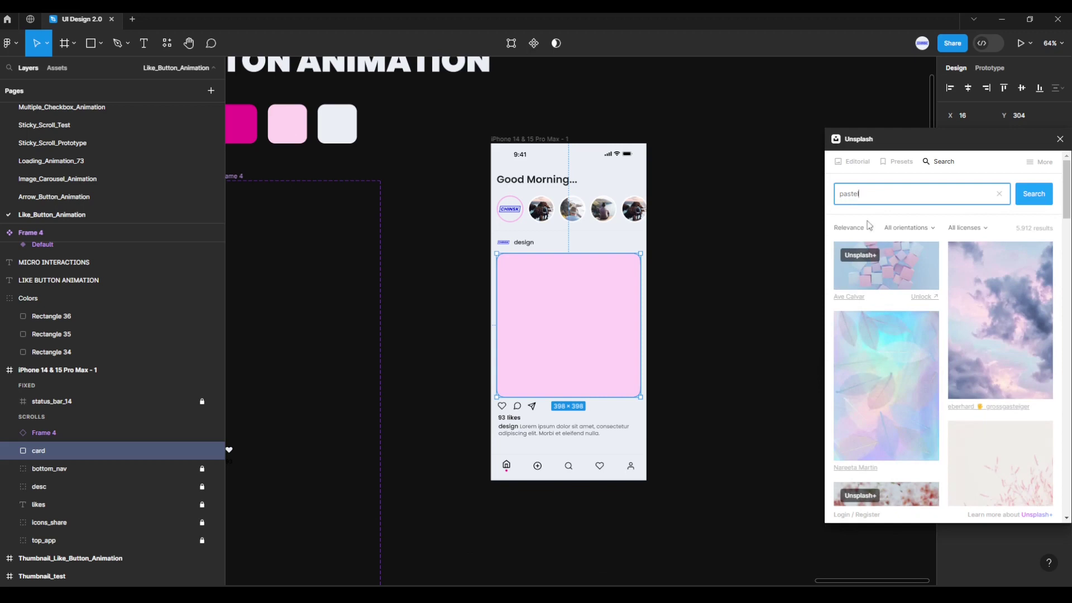
# - Fill the card with the blue-pink marble image and close Unsplash
pyautogui.scroll(-5, 889, 324)
pyautogui.scroll(-5, 890, 325)
pyautogui.scroll(-5, 892, 333)
pyautogui.scroll(-5, 892, 337)
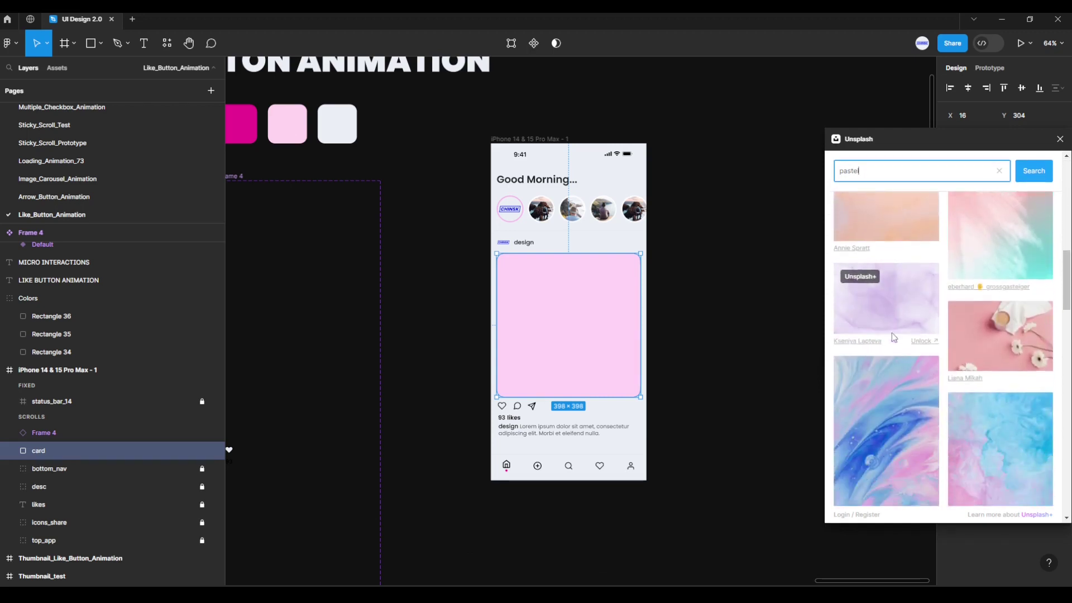
pyautogui.scroll(-2, 888, 332)
pyautogui.click(884, 332)
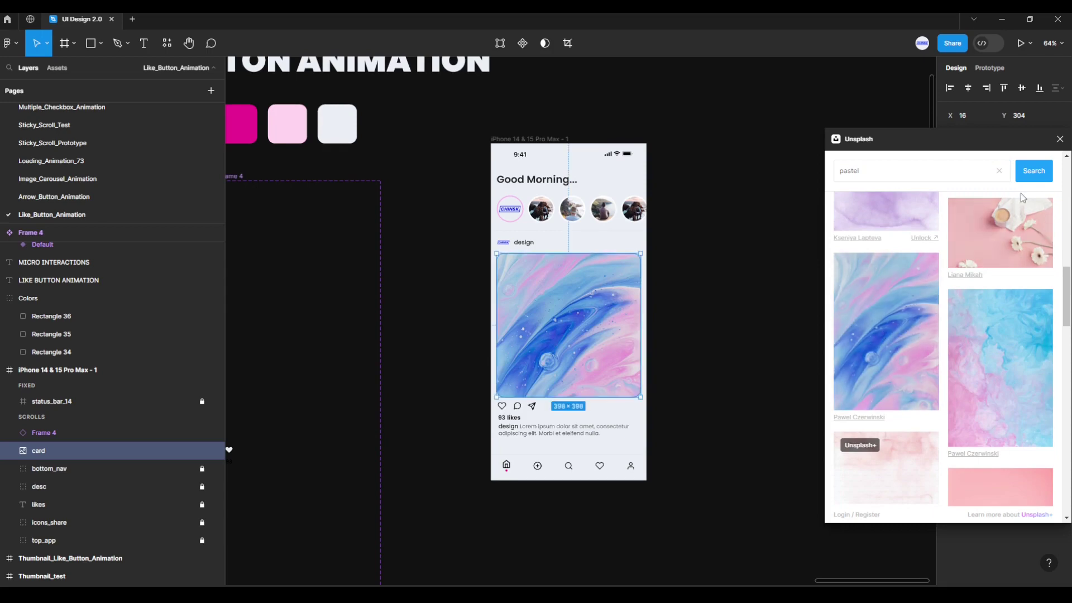
pyautogui.click(1059, 138)
pyautogui.click(765, 344)
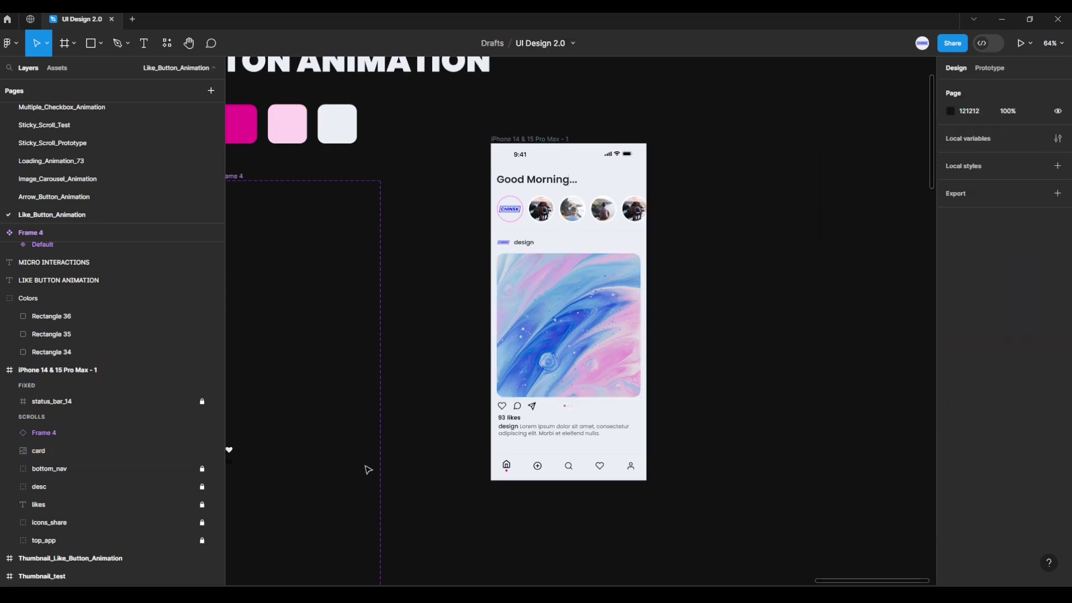
# - Check the Frame 4 heart instance, then select the iPhone mockup frame
pyautogui.click(45, 435)
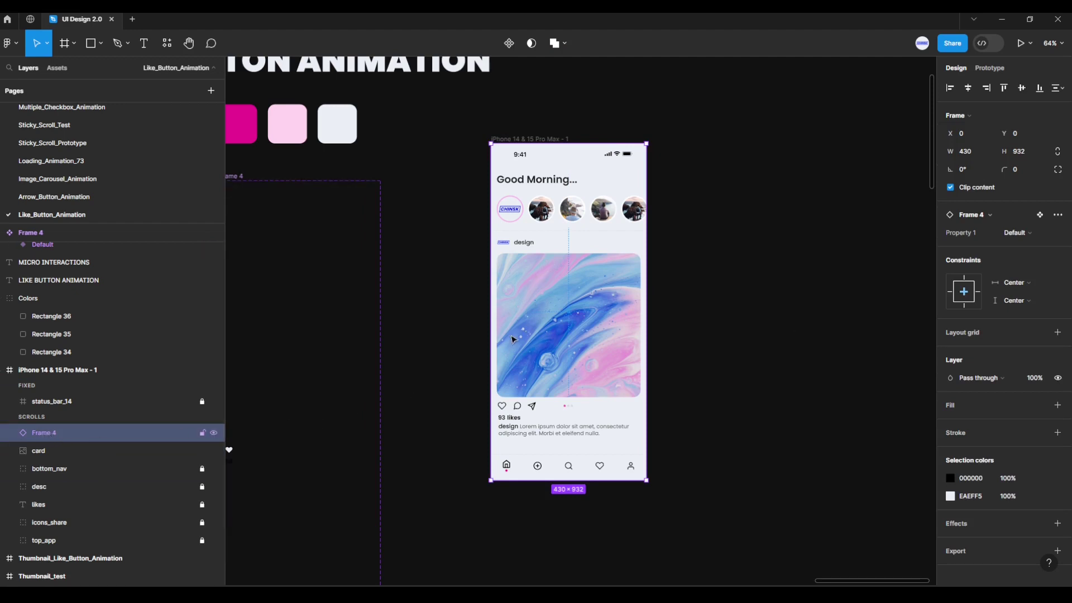
pyautogui.click(704, 249)
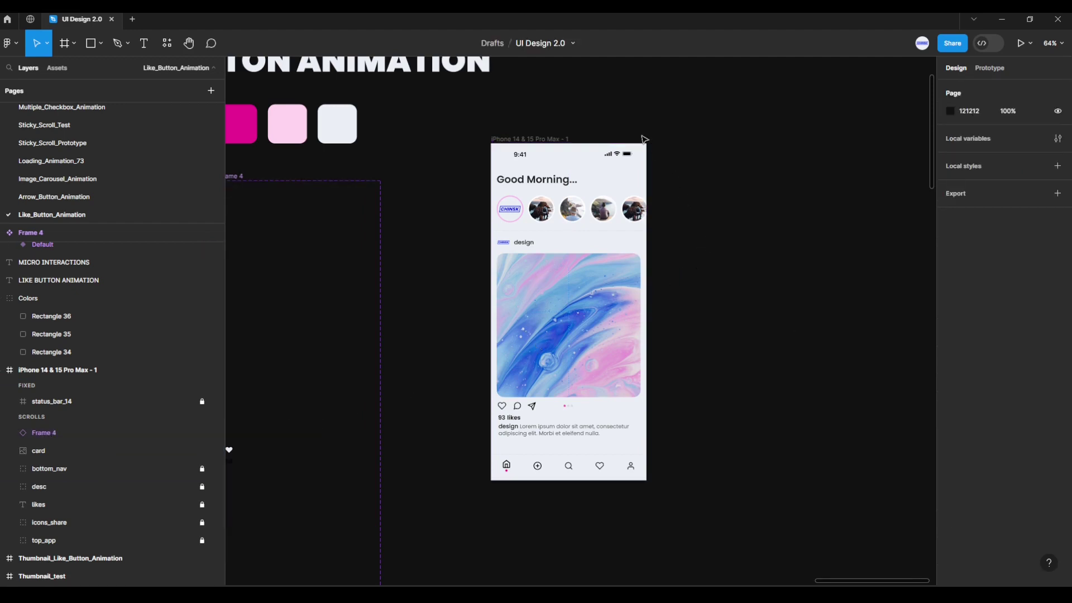
pyautogui.click(555, 139)
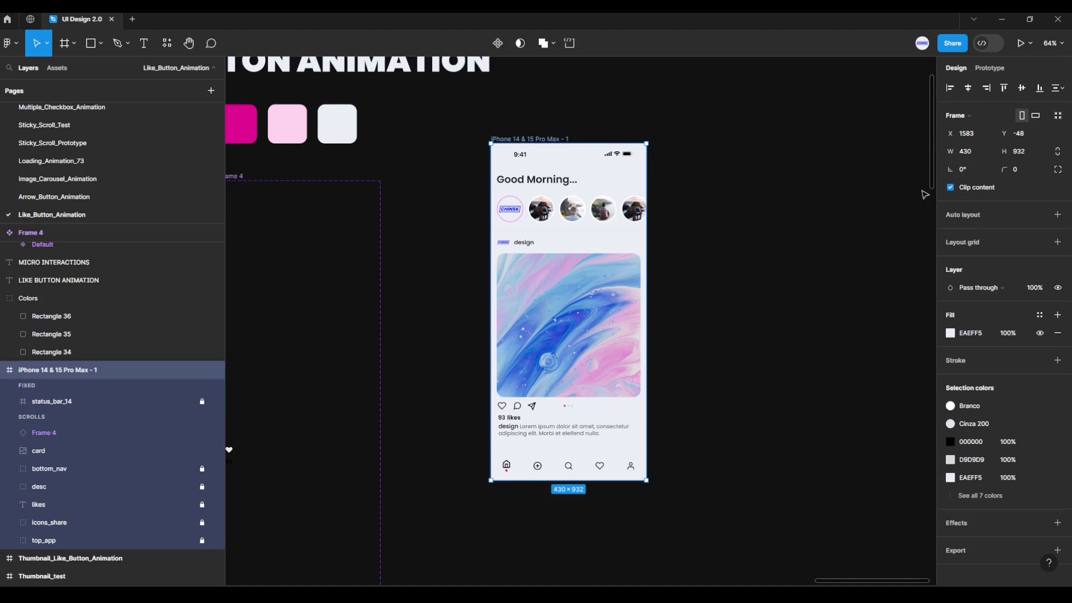
# - Preview the phone prototype and like the post, showing the pink heart and 94 likes
pyautogui.click(1018, 43)
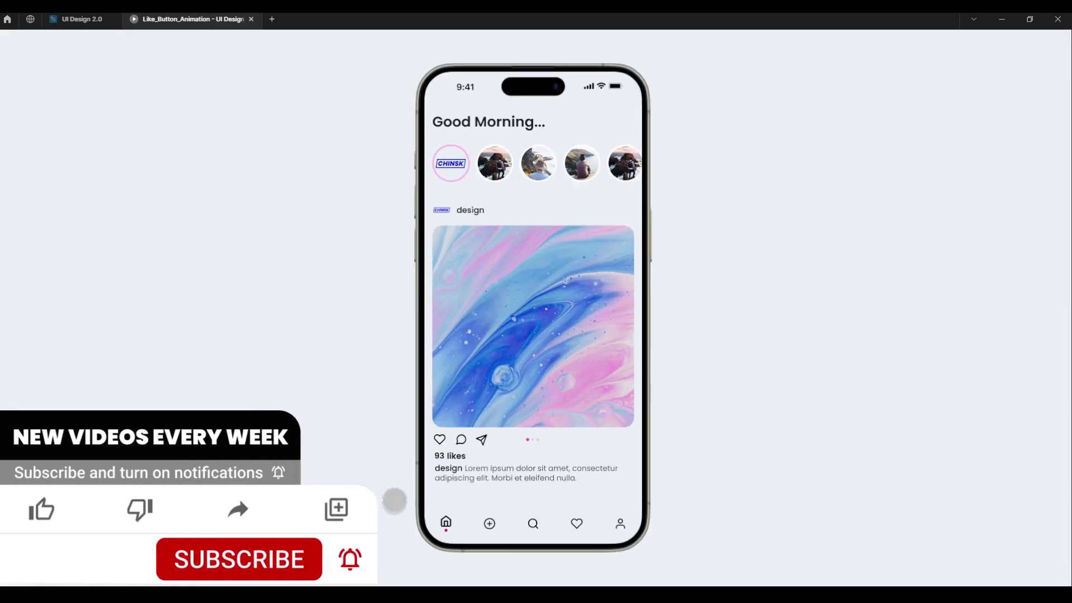
pyautogui.click(439, 439)
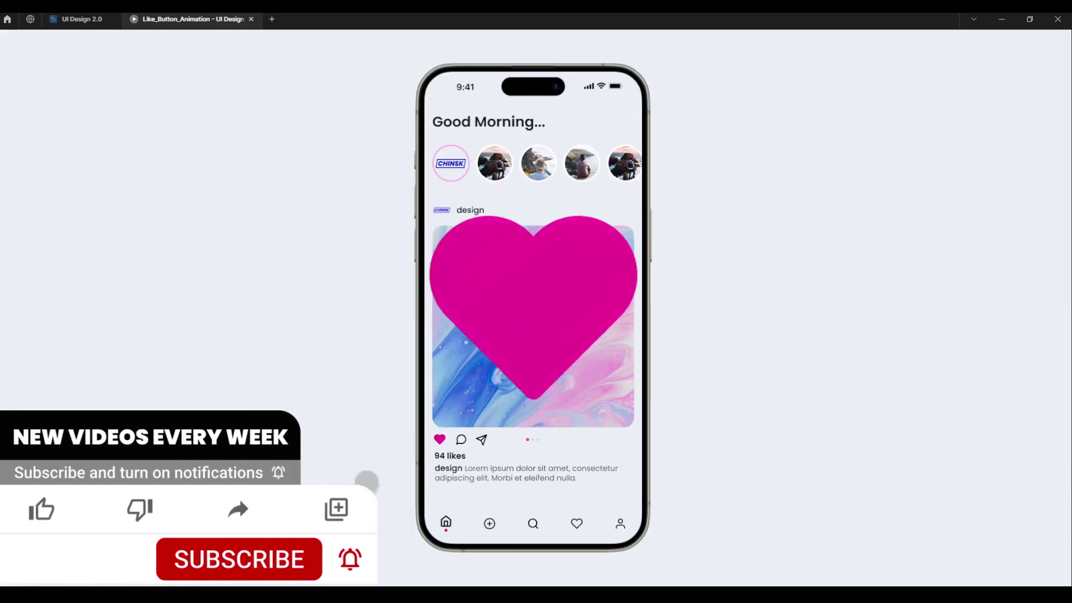